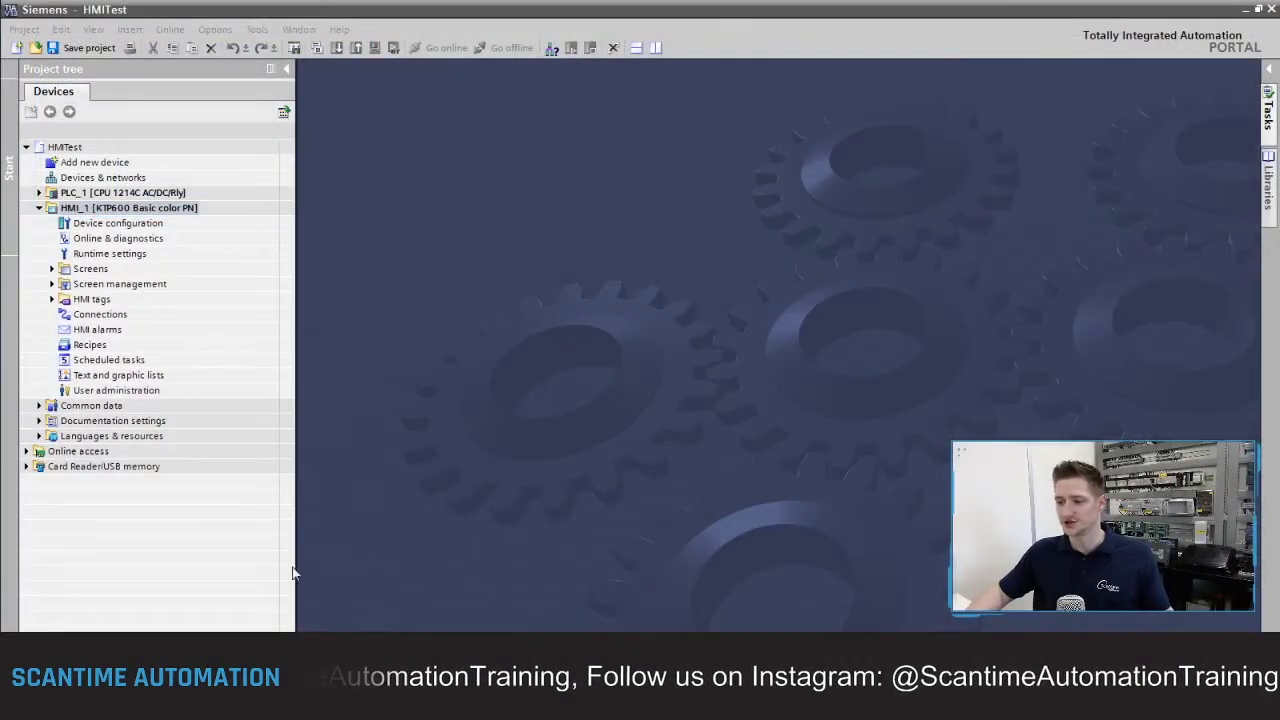
# Expand the Screens, Screen management and Templates folders of HMI_1 and look over the screens they hold
pyautogui.click(52, 269)
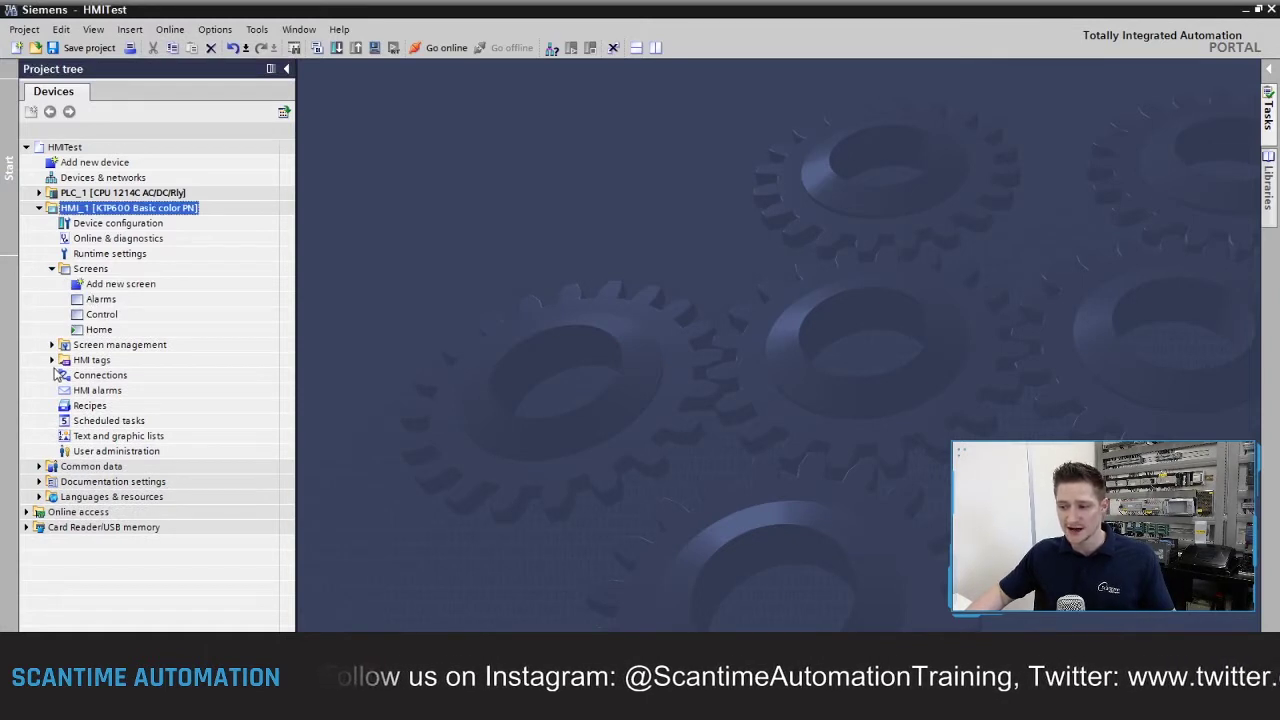
pyautogui.click(52, 344)
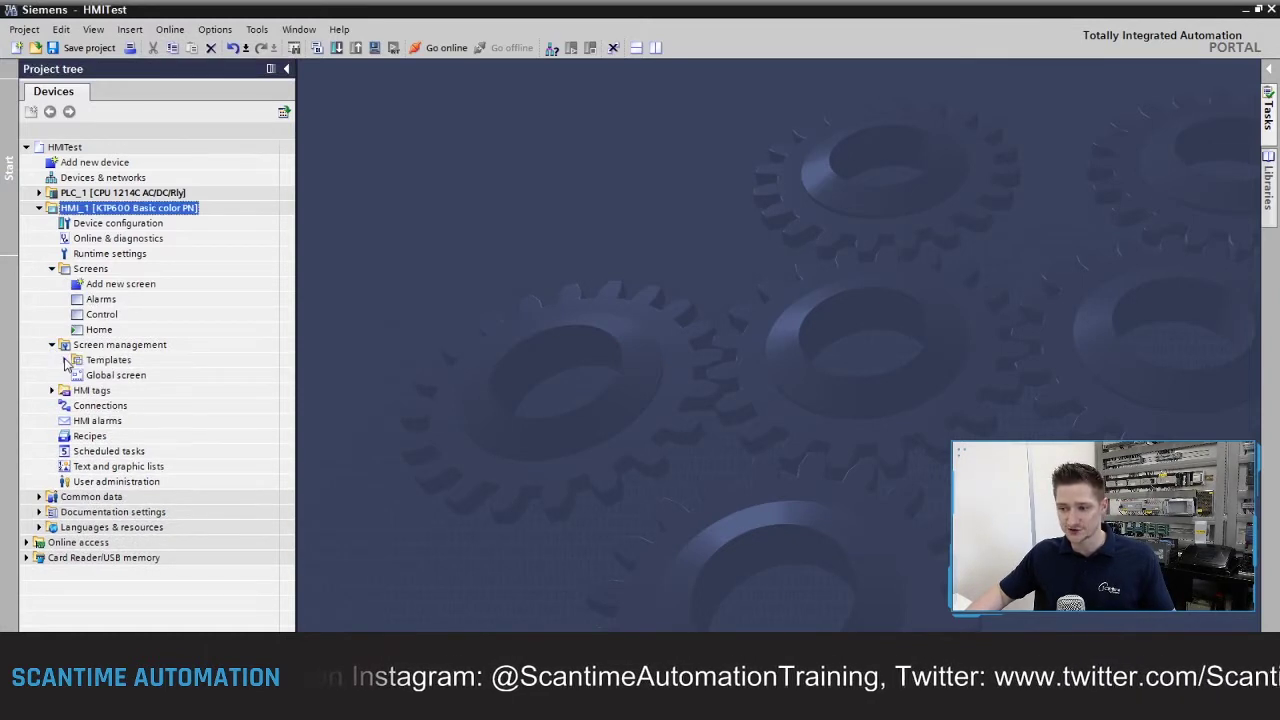
pyautogui.click(64, 360)
pyautogui.click(119, 390)
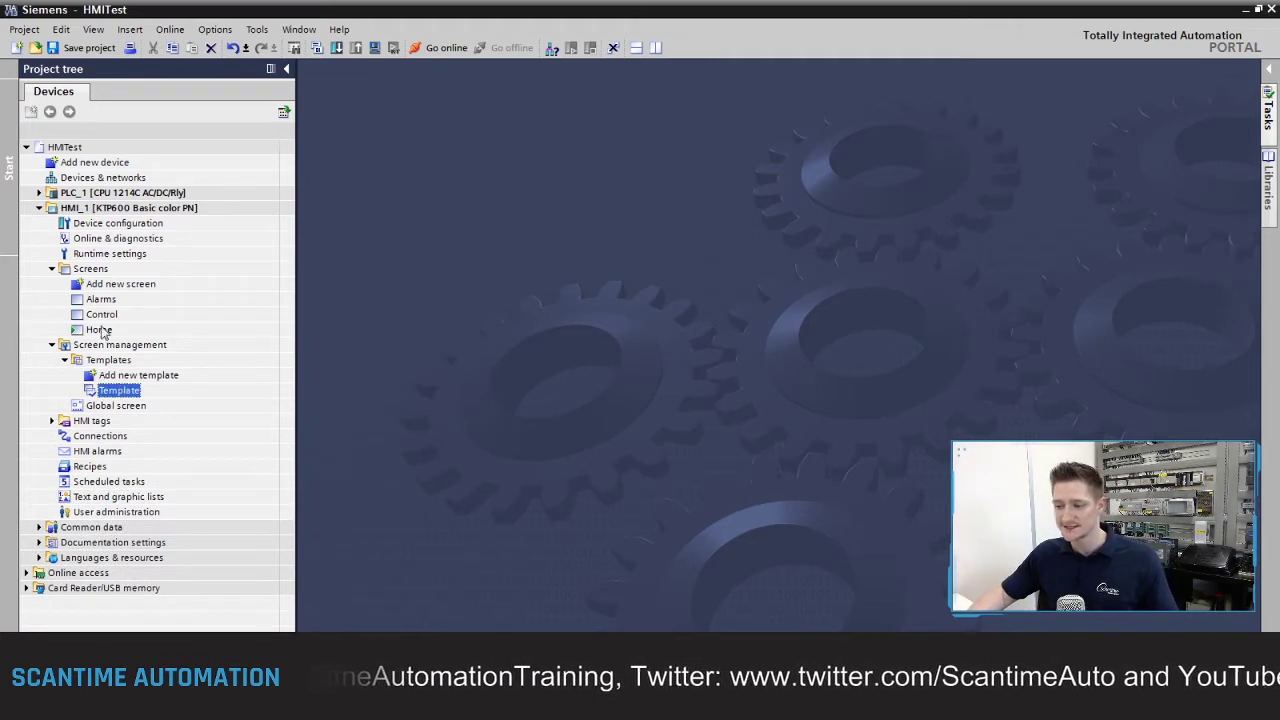
pyautogui.click(100, 329)
pyautogui.click(101, 315)
pyautogui.click(100, 300)
pyautogui.click(93, 328)
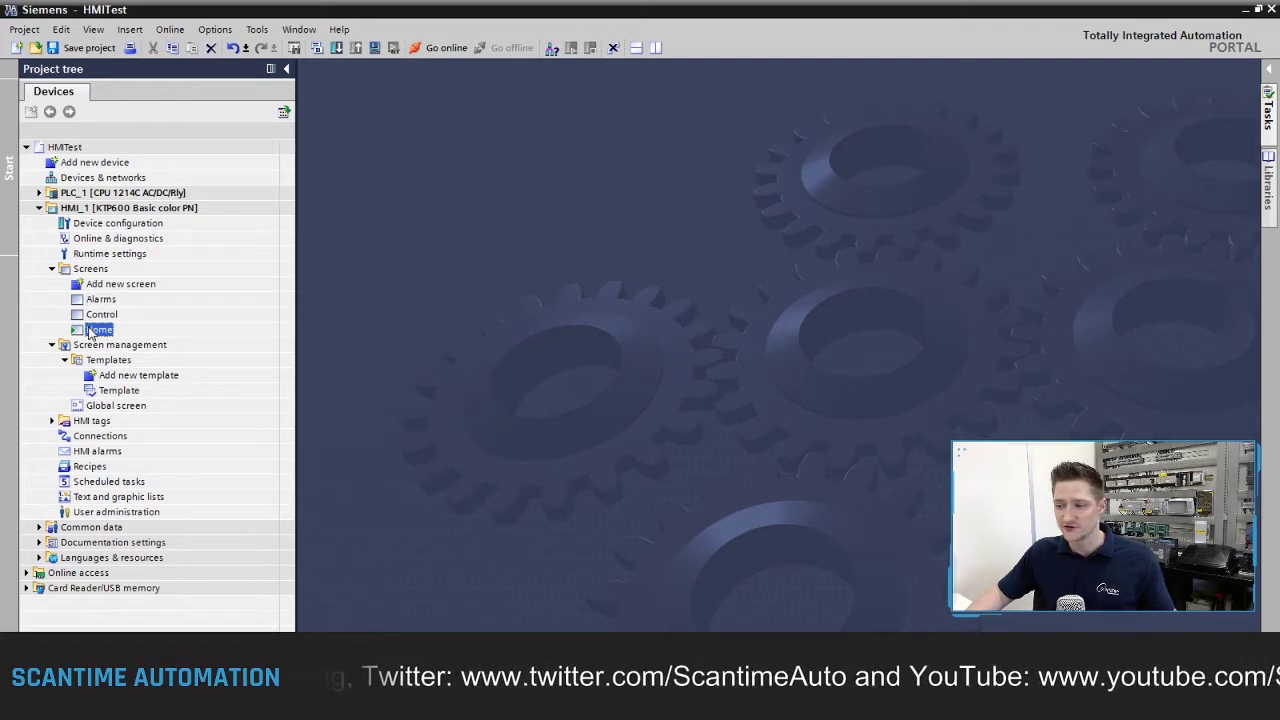
# Review the contents of the Home, Control and Alarms screens
pyautogui.doubleClick(97, 329)
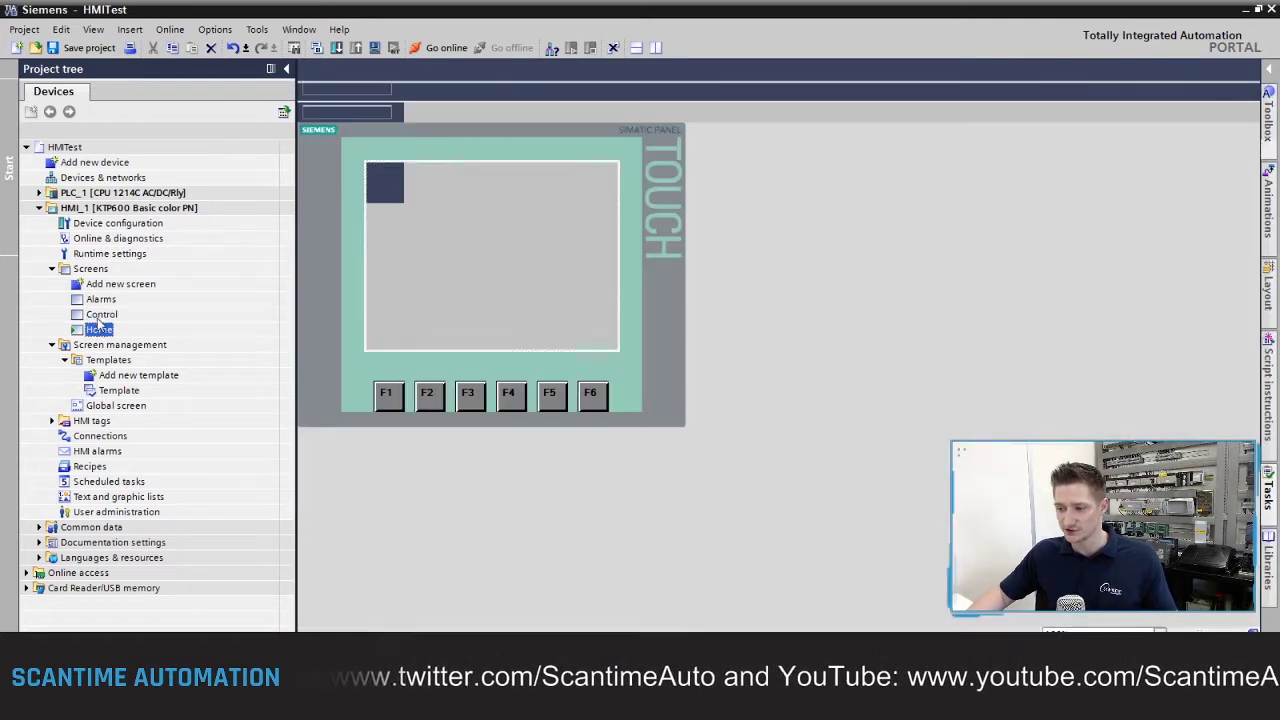
pyautogui.click(101, 314)
pyautogui.doubleClick(101, 314)
pyautogui.click(100, 300)
pyautogui.doubleClick(100, 300)
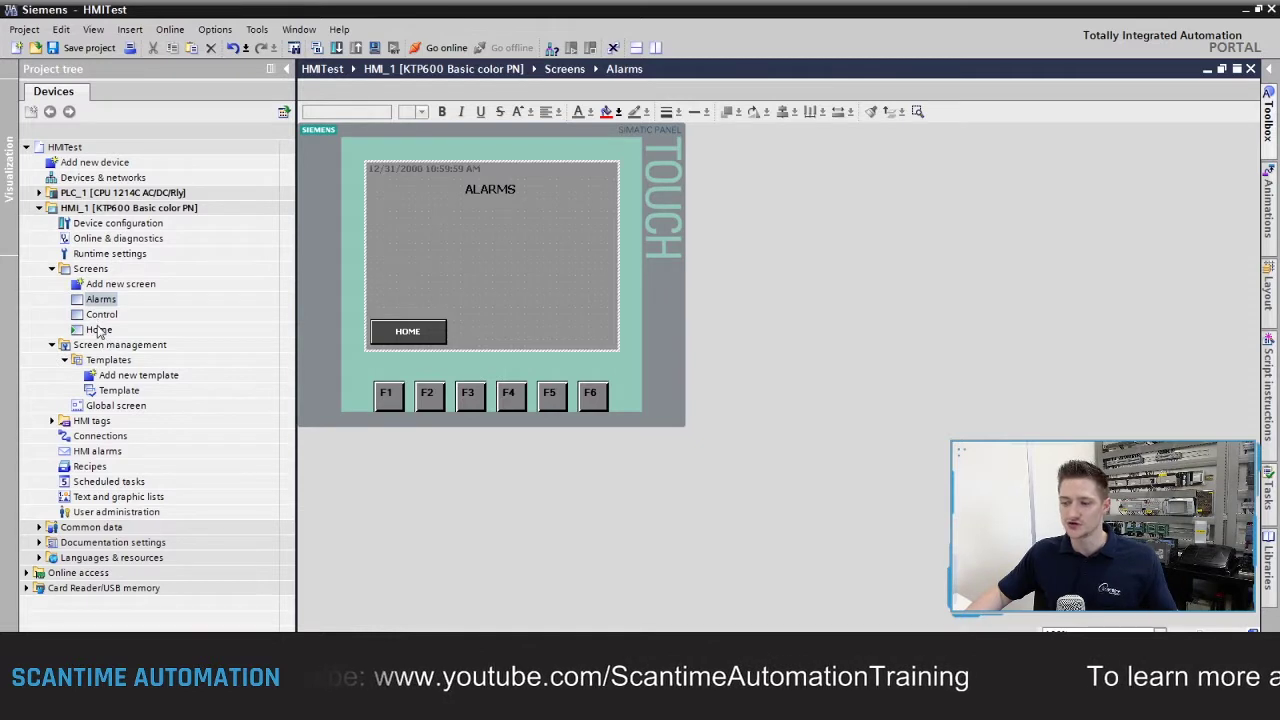
pyautogui.doubleClick(98, 330)
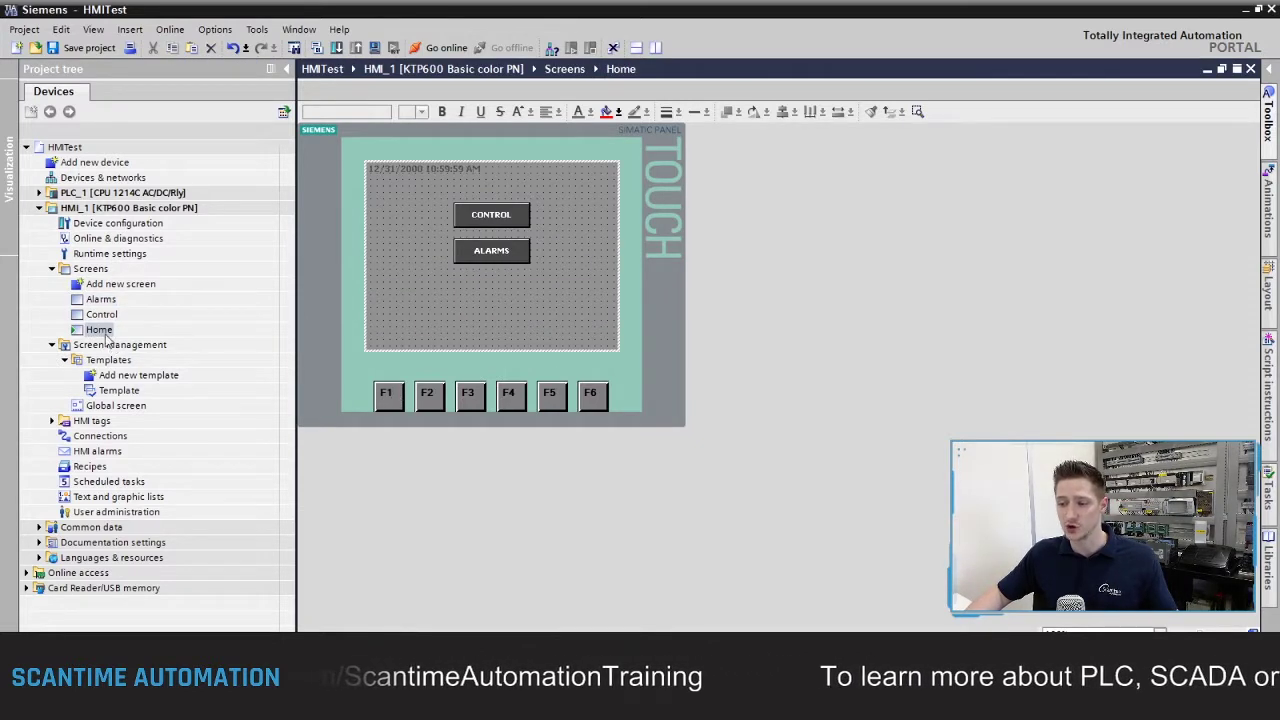
pyautogui.doubleClick(110, 316)
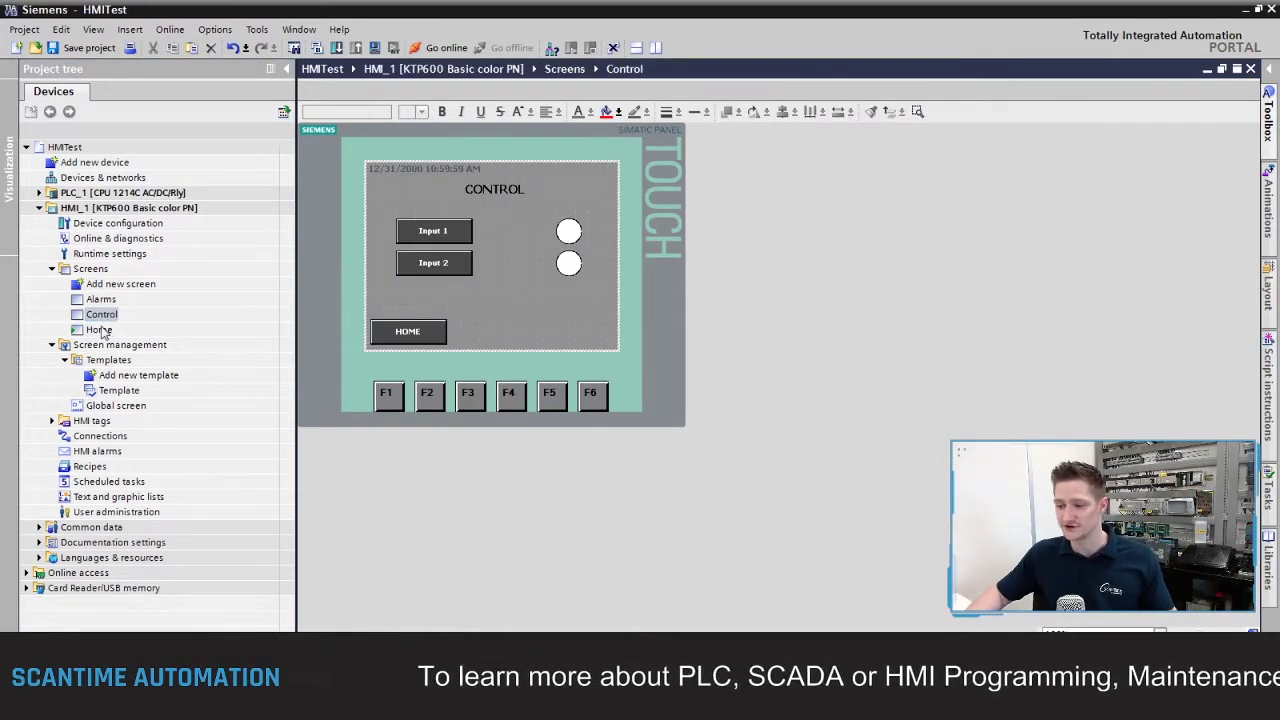
pyautogui.doubleClick(100, 330)
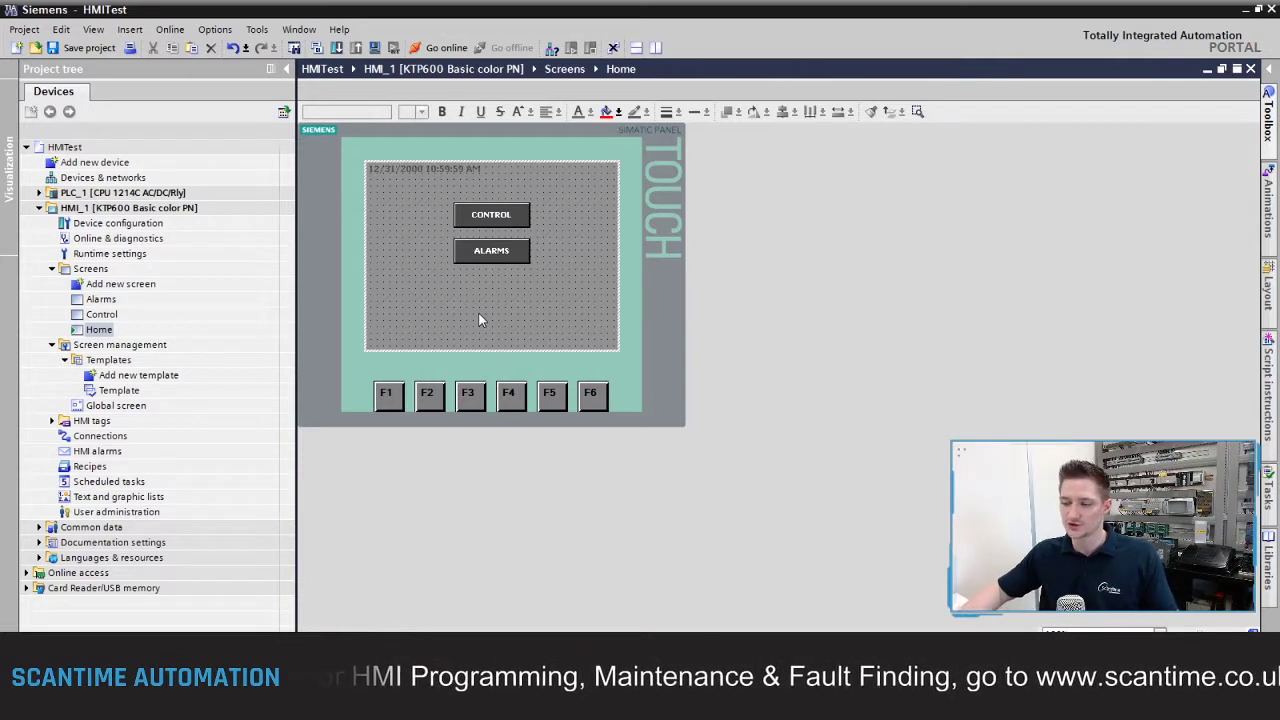
# Add an alarm view to the Alarms screen, between the ALARMS title and the HOME button
pyautogui.doubleClick(106, 300)
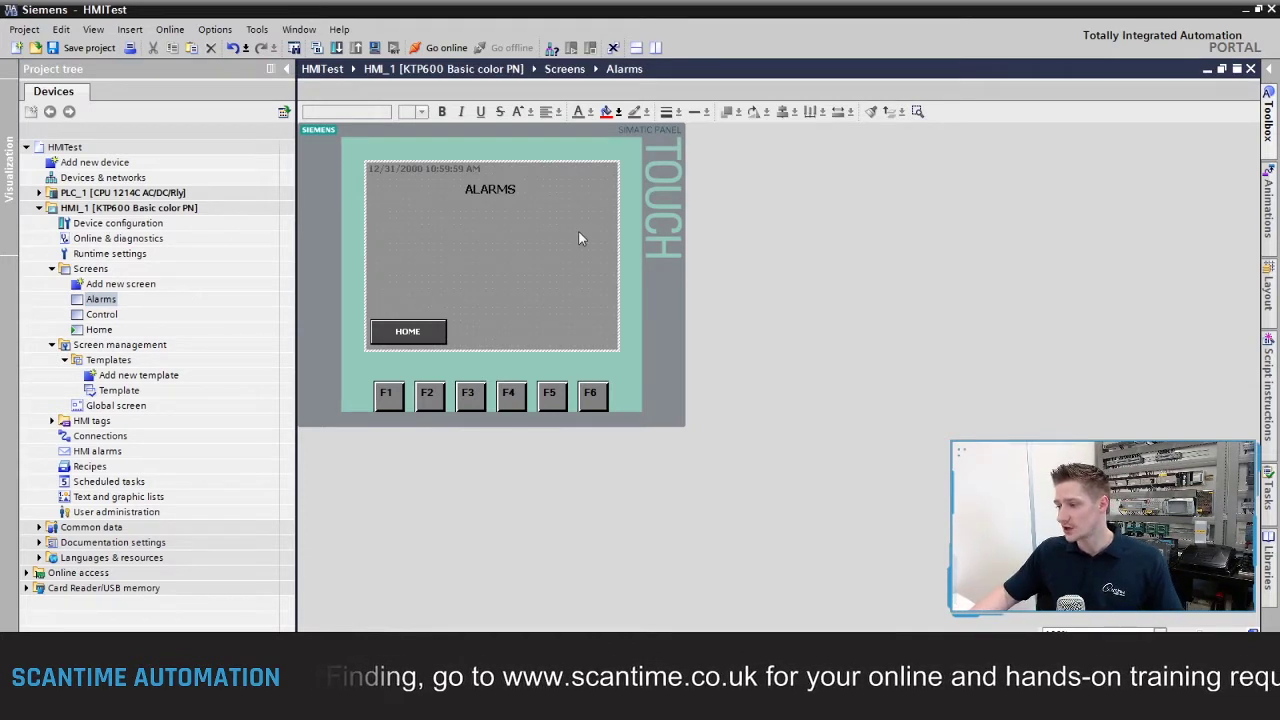
pyautogui.click(1269, 135)
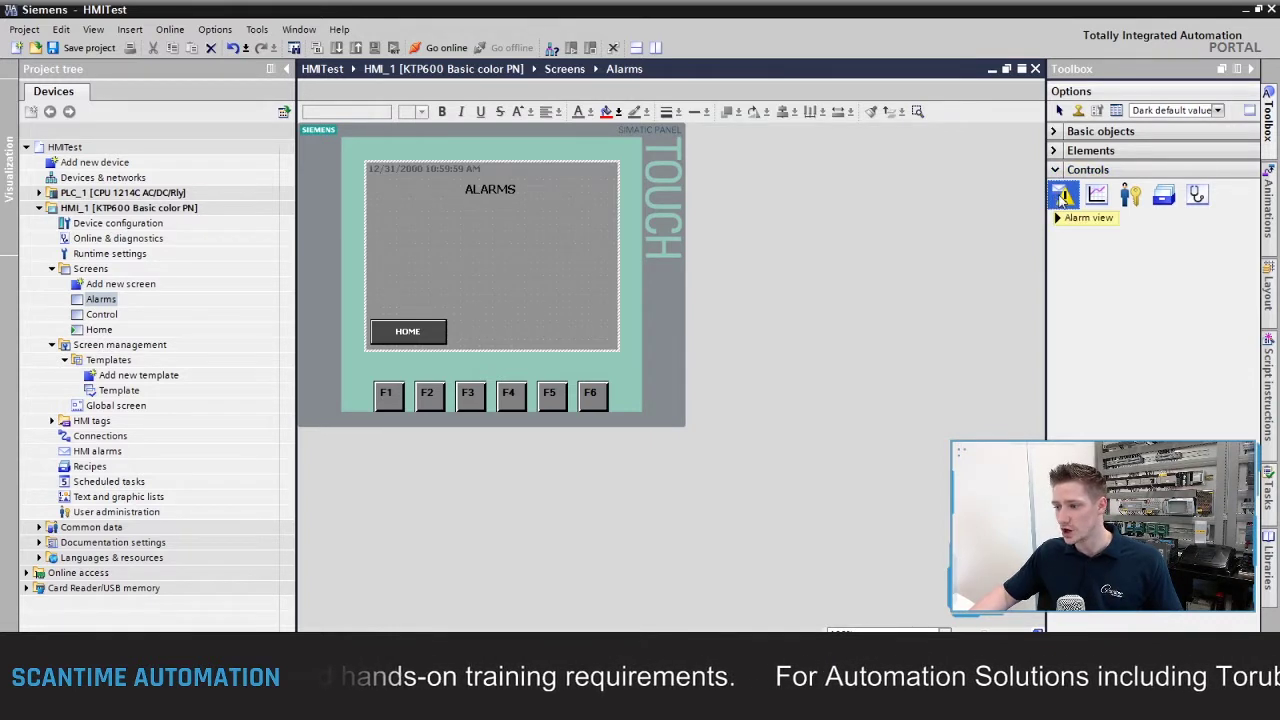
pyautogui.moveTo(1063, 197); pyautogui.dragTo(613, 290)
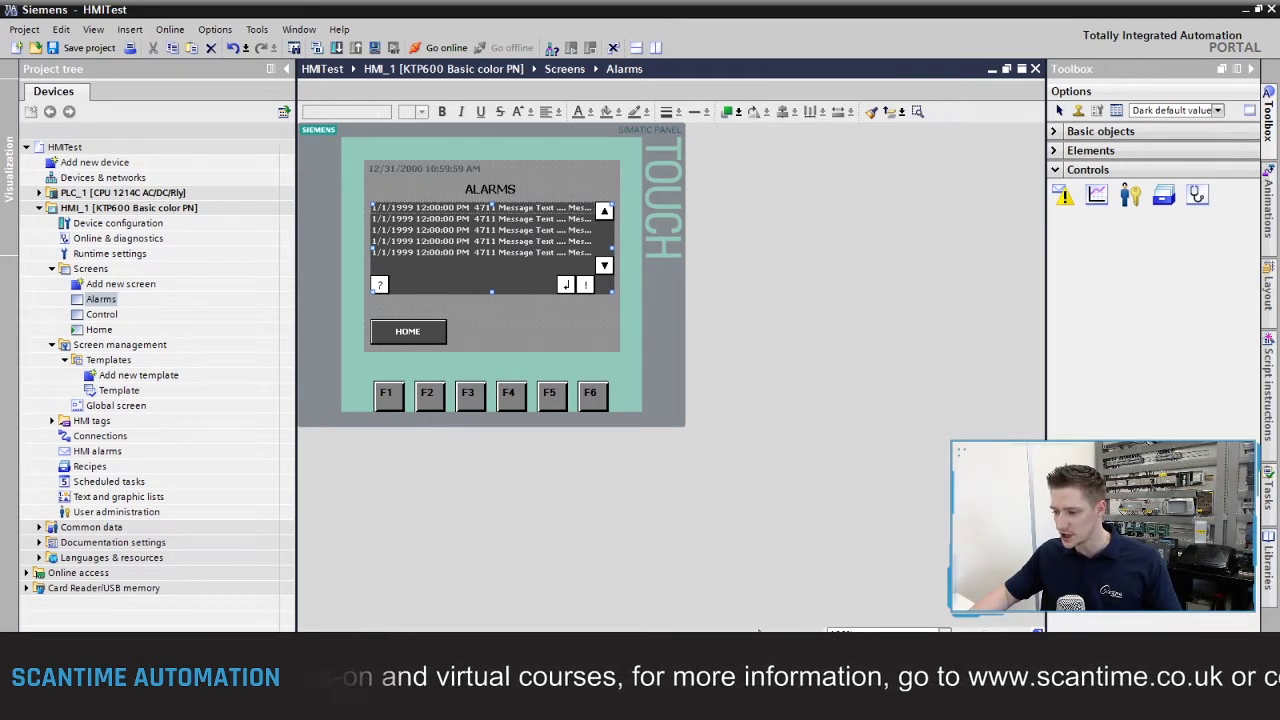
# Show the alarm view's general properties, try the alarm buffer display, and set it back to current alarm states
pyautogui.click(1037, 632)
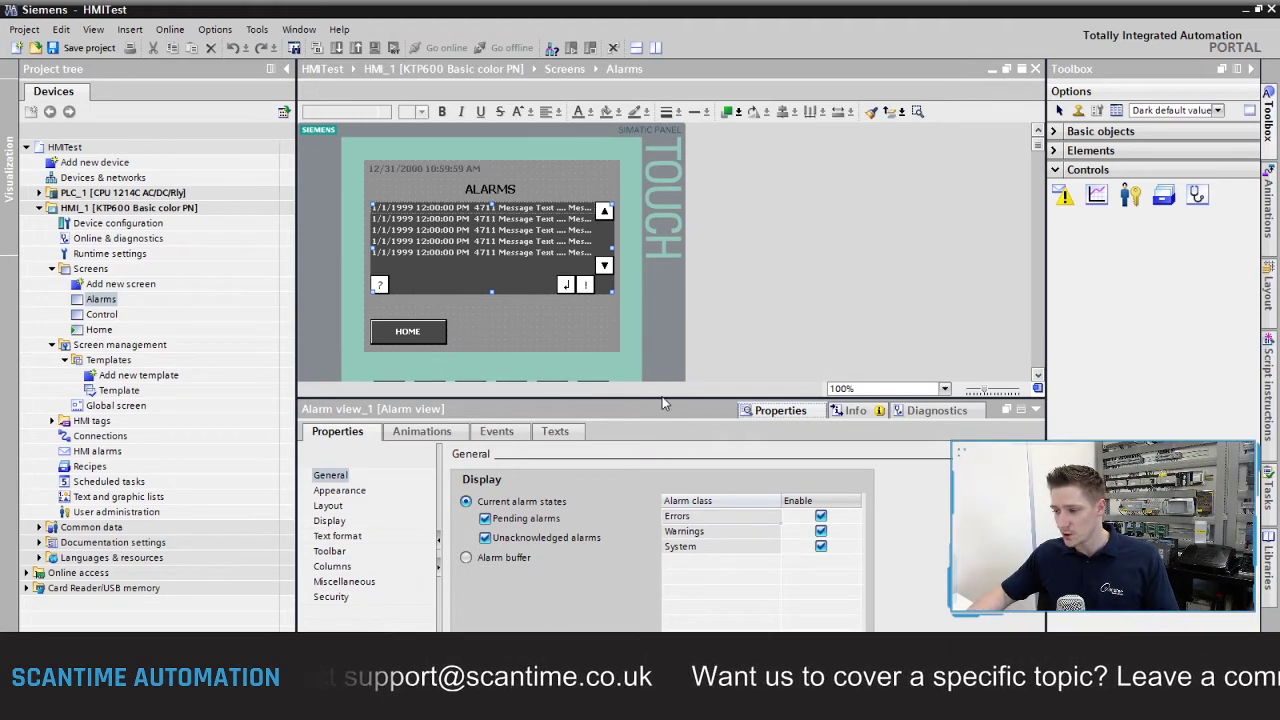
pyautogui.moveTo(661, 398); pyautogui.dragTo(658, 354)
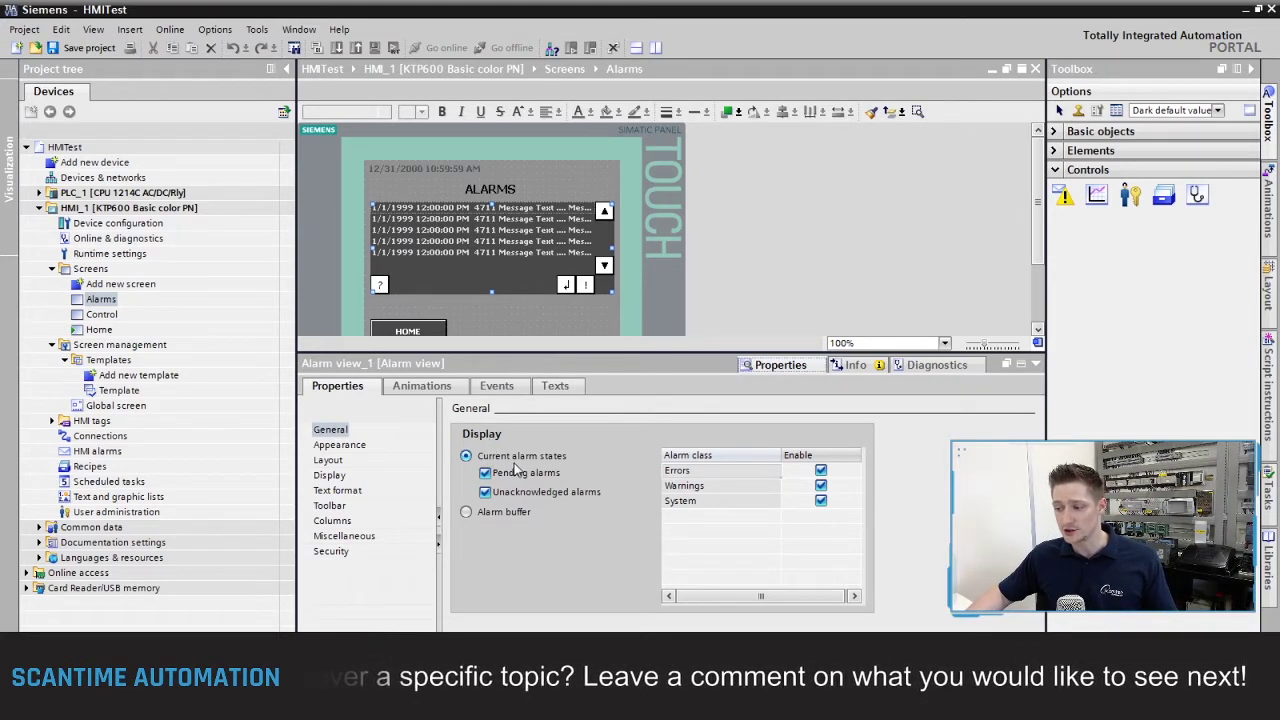
pyautogui.click(502, 513)
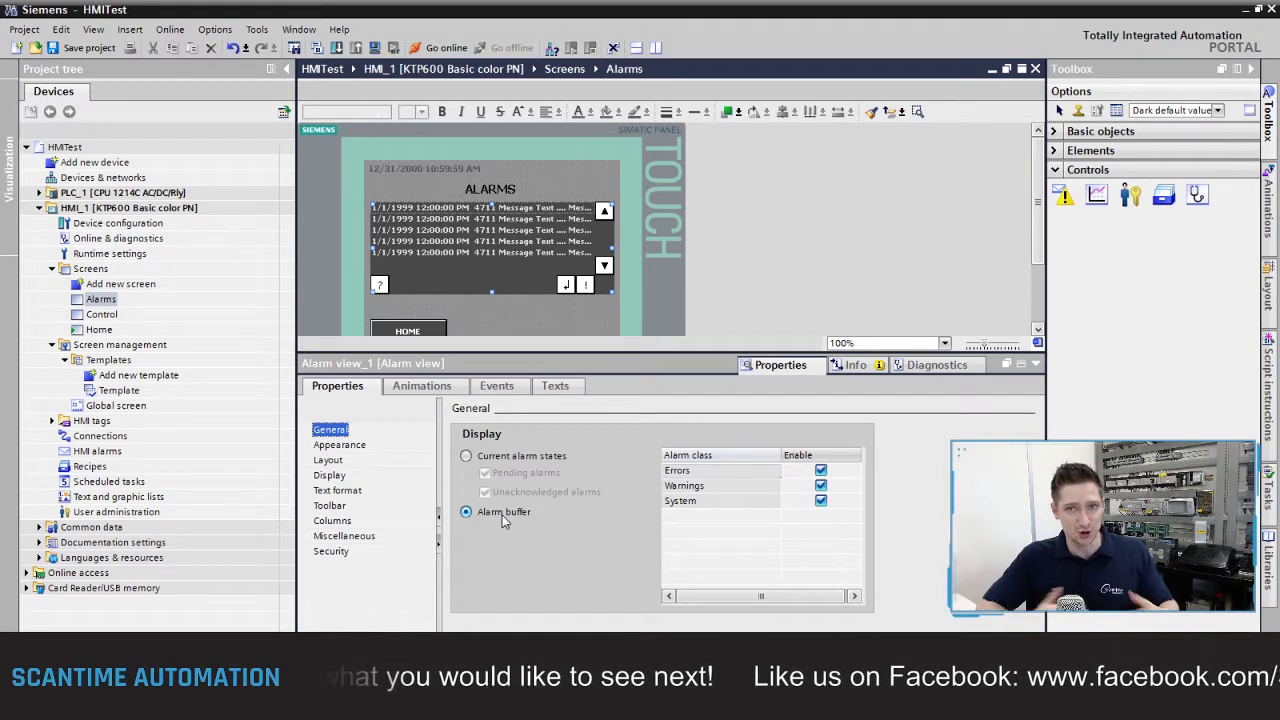
pyautogui.click(510, 457)
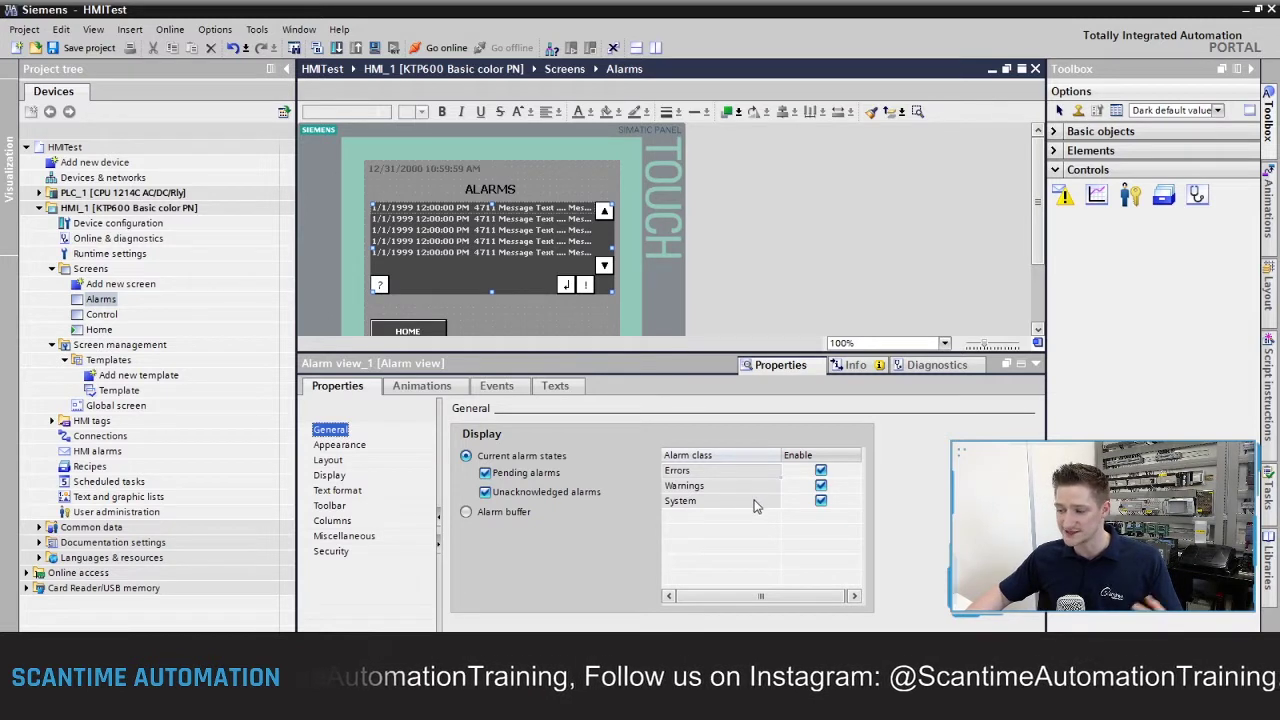
pyautogui.click(95, 451)
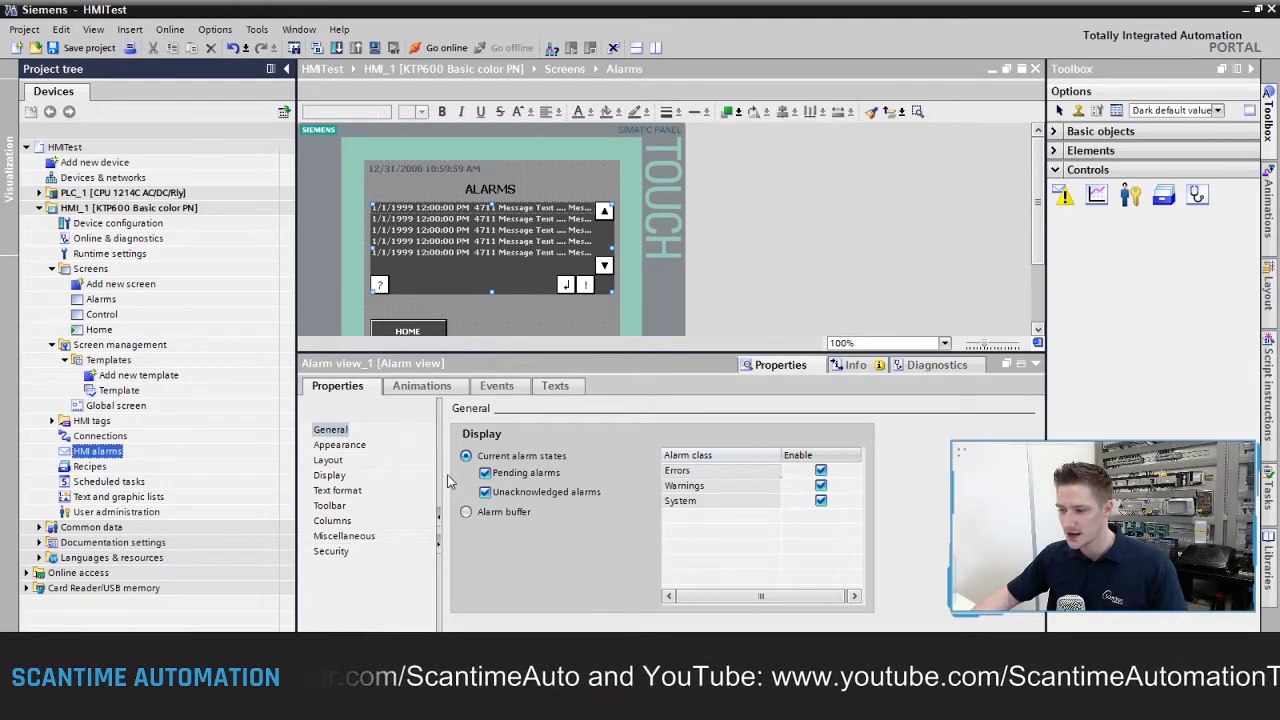
# Set the alarm view's background color to 145, 145, 145 and its foreground color to 36, 36, 36
pyautogui.click(360, 447)
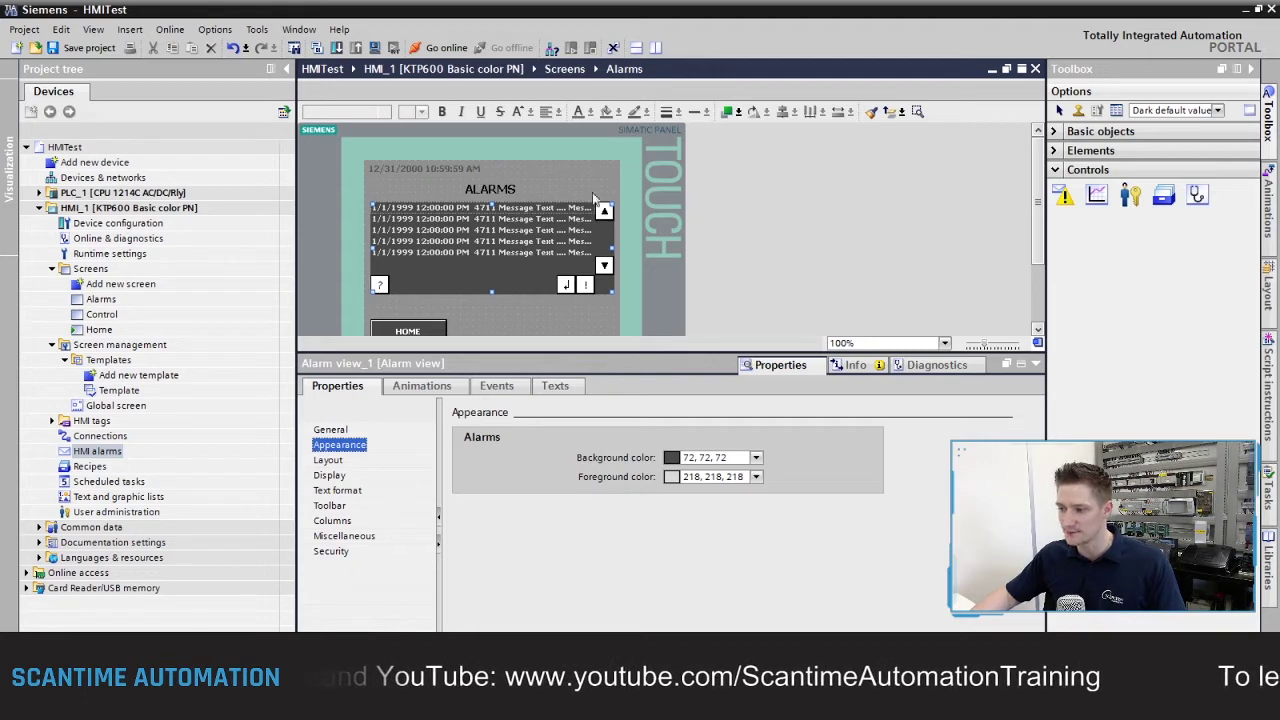
pyautogui.click(756, 458)
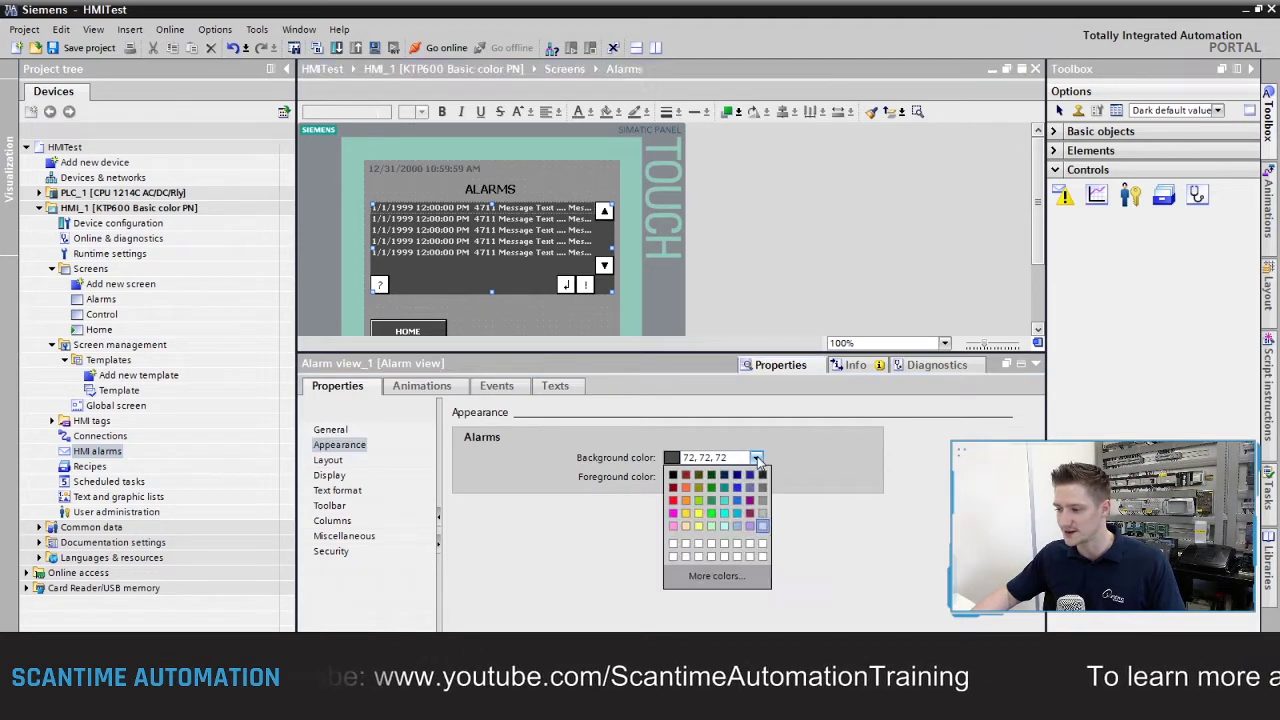
pyautogui.click(762, 501)
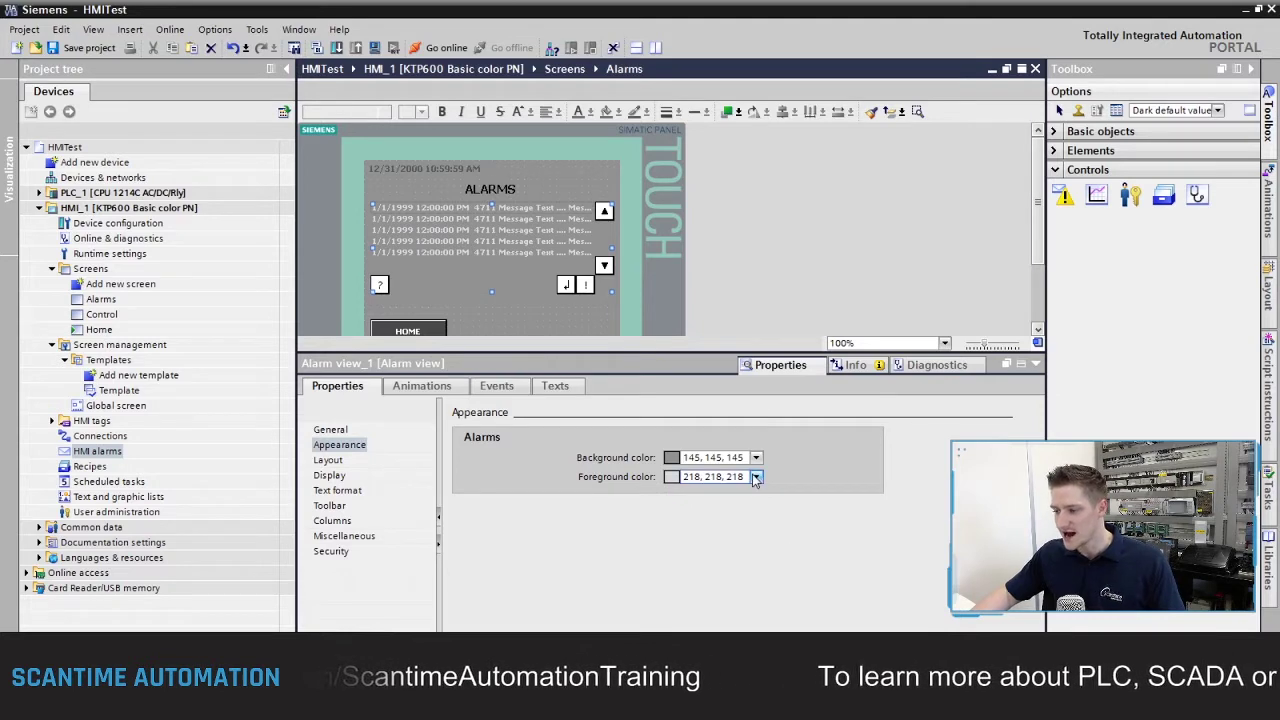
pyautogui.click(756, 478)
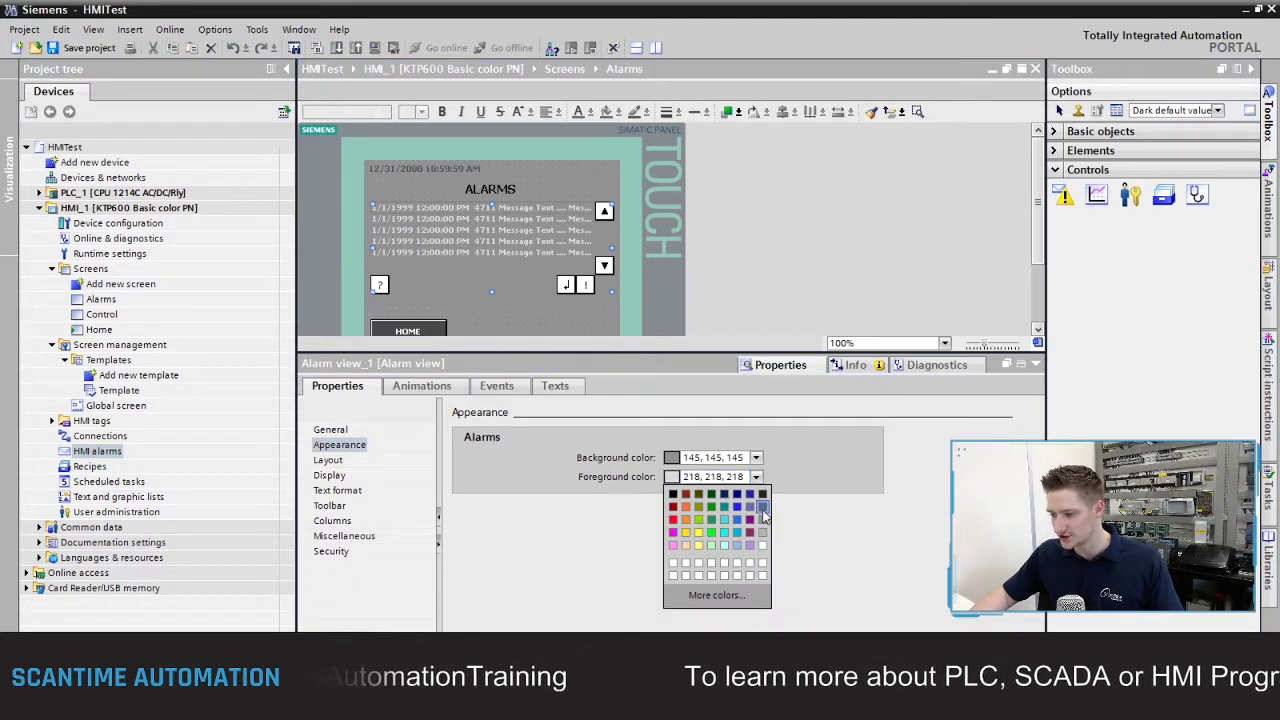
pyautogui.click(765, 515)
pyautogui.click(756, 477)
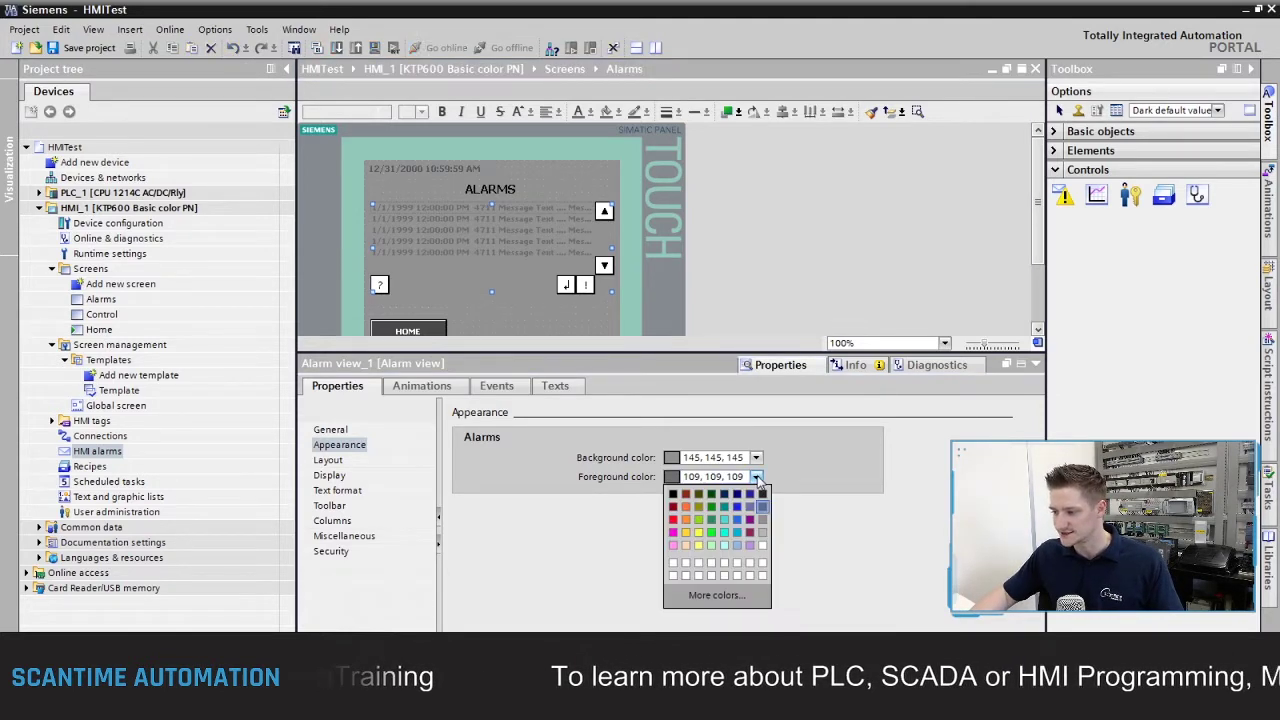
pyautogui.click(763, 494)
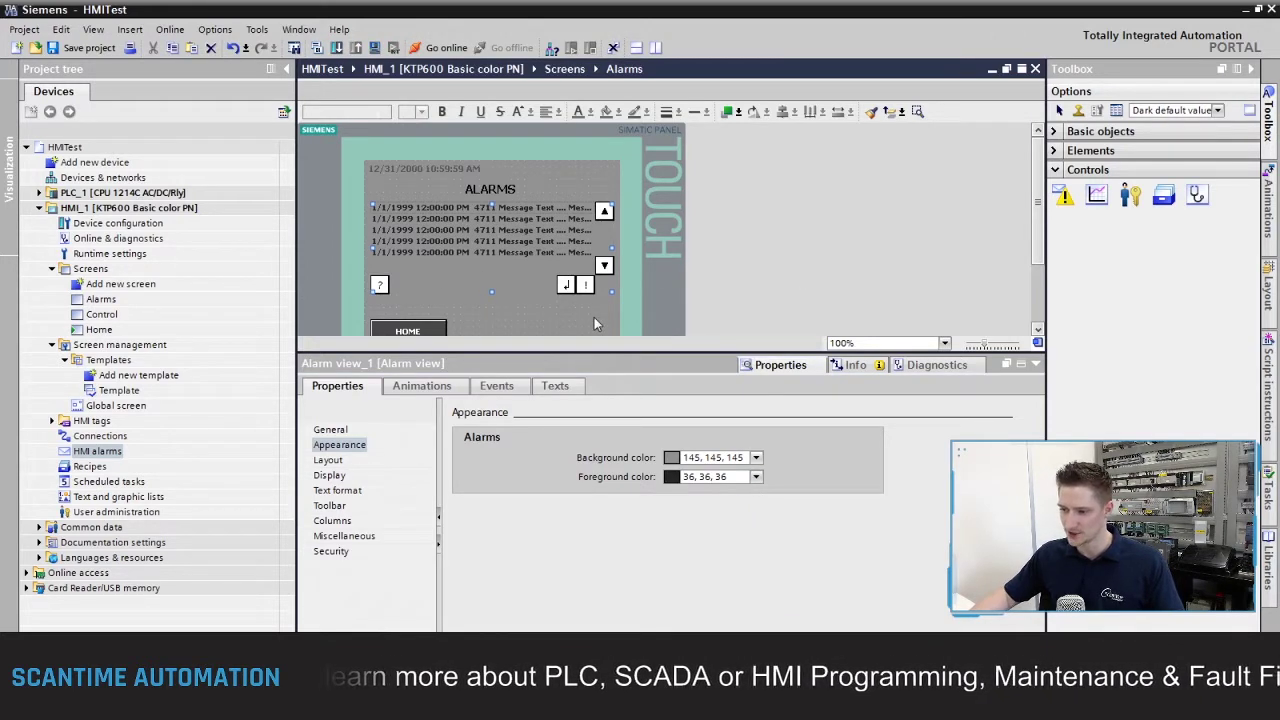
# Disable vertical scrolling in the alarm view's display settings
pyautogui.click(330, 477)
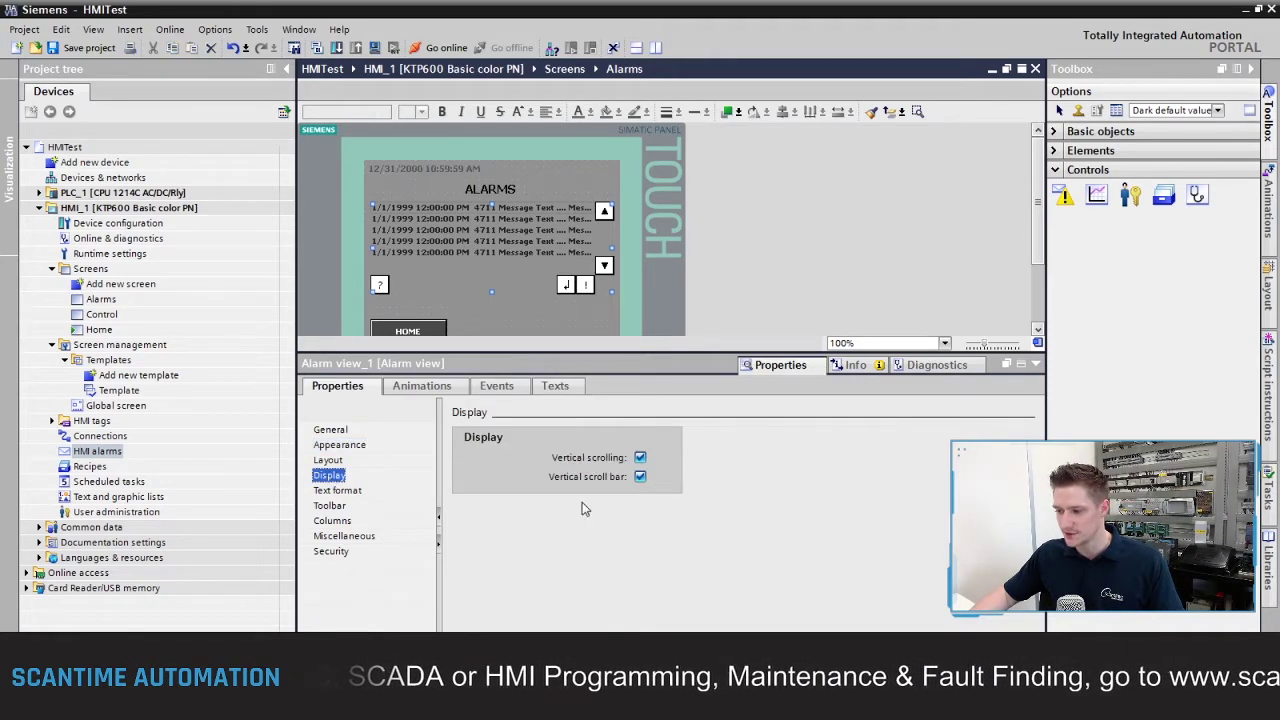
pyautogui.click(640, 458)
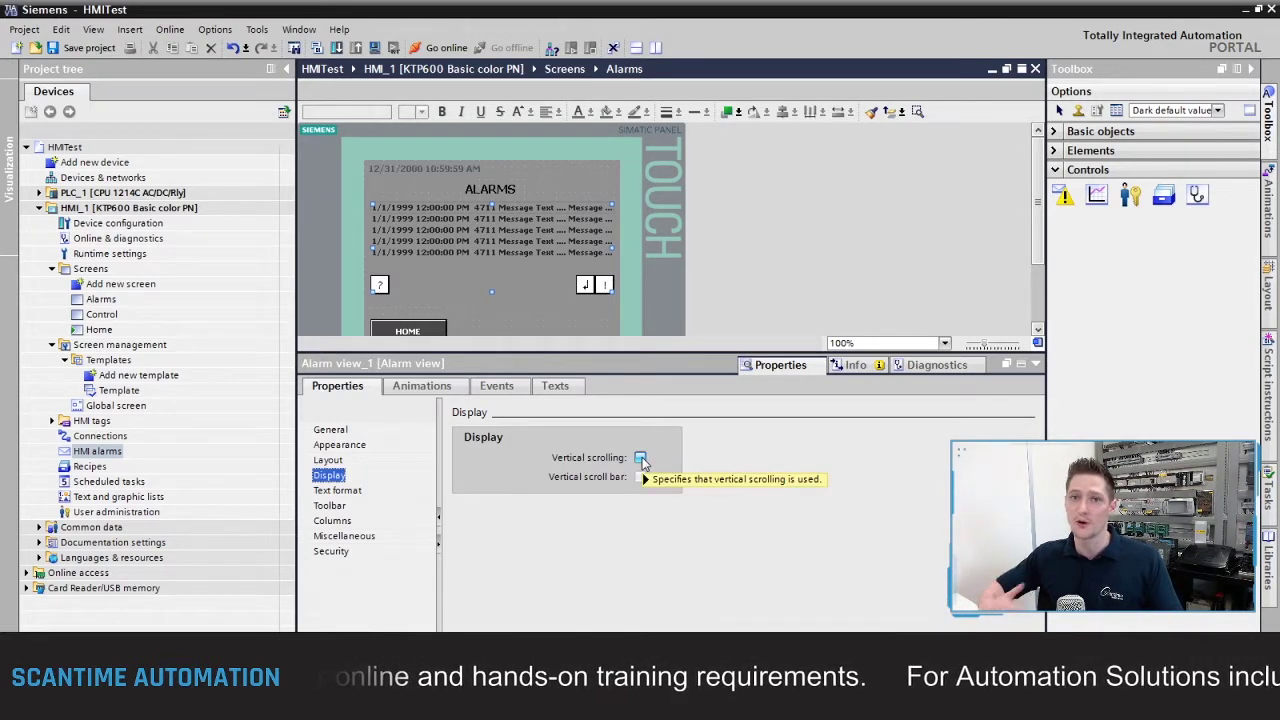
pyautogui.moveTo(641, 462)
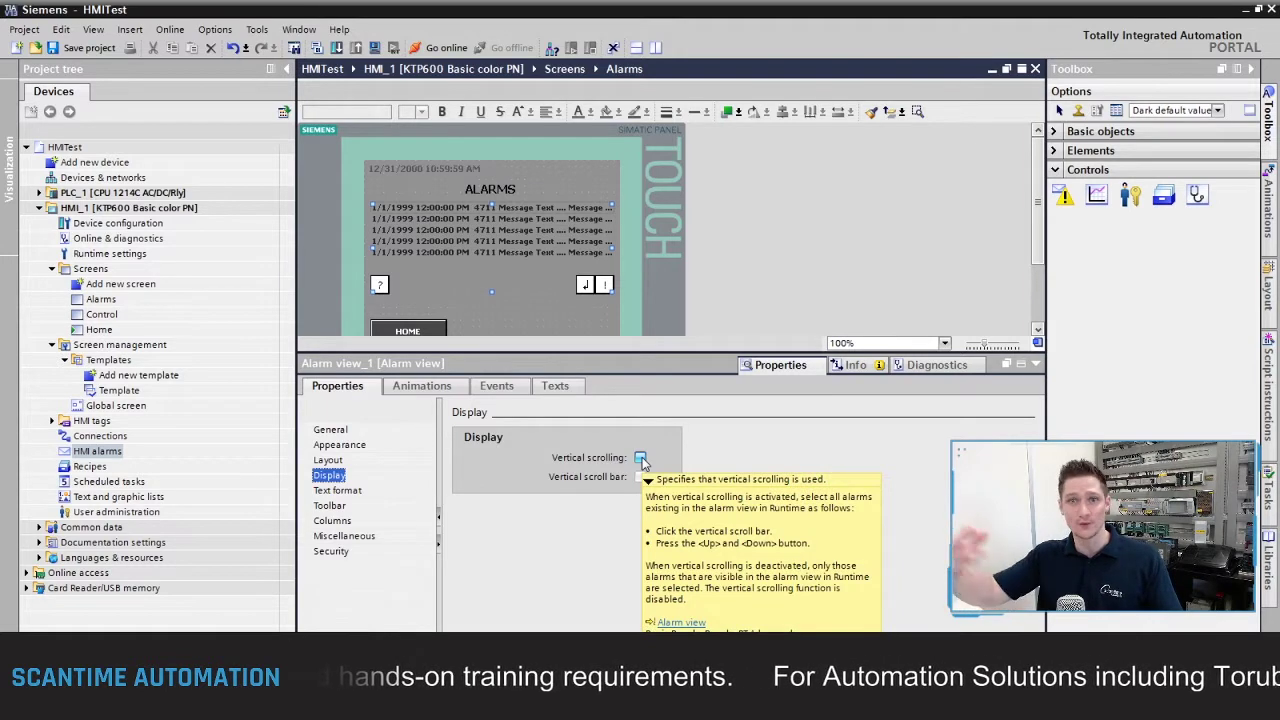
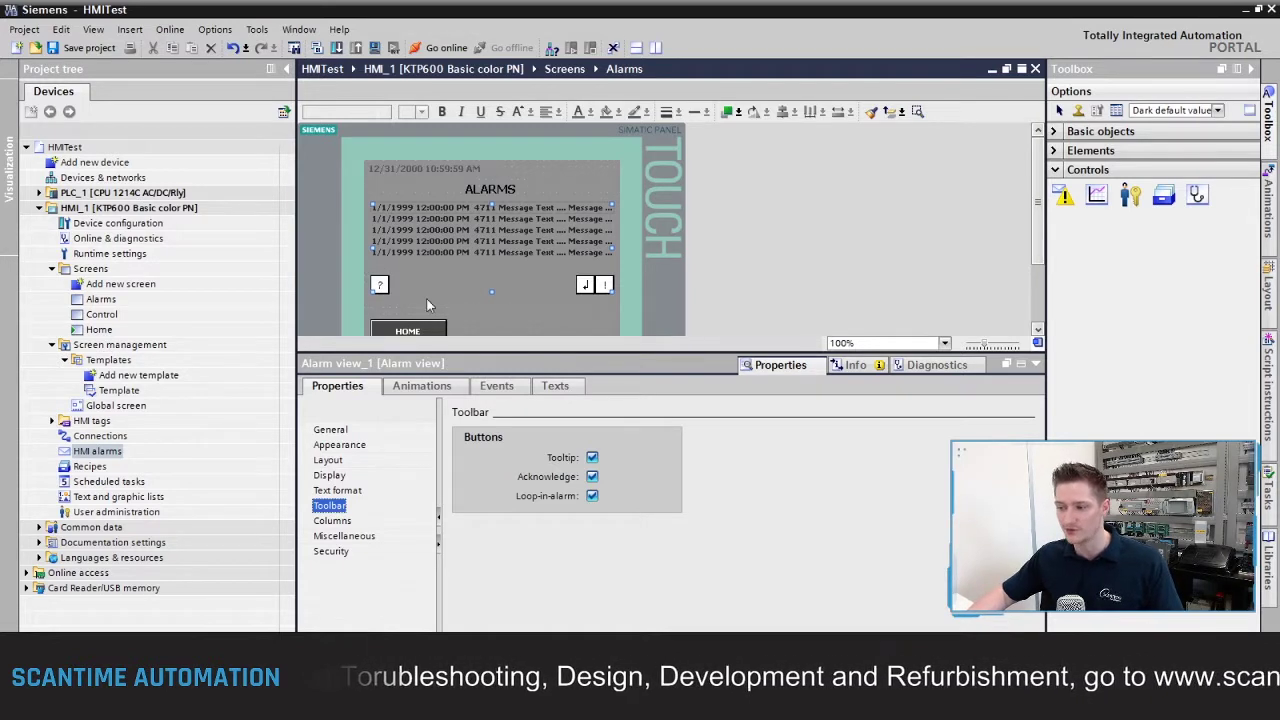
# Remove the Tooltip and Loop-in-alarm buttons from the alarm view's toolbar
pyautogui.click(592, 458)
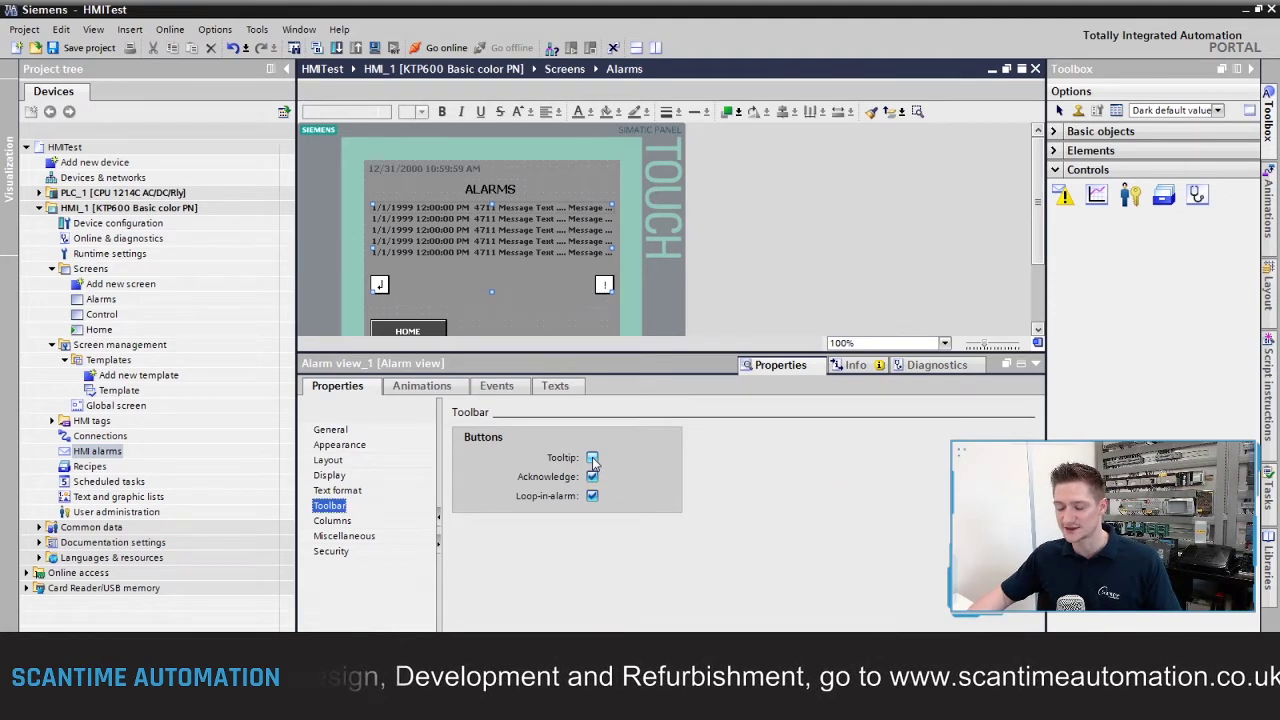
pyautogui.click(592, 458)
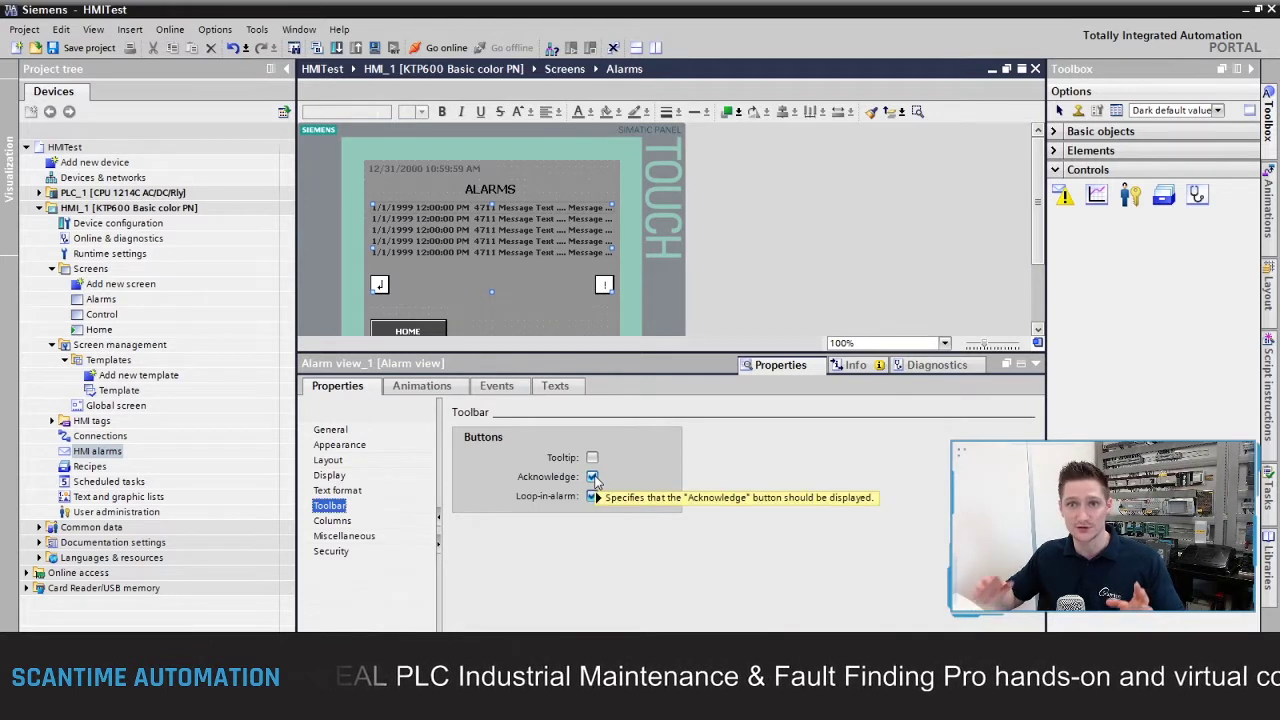
pyautogui.moveTo(594, 479)
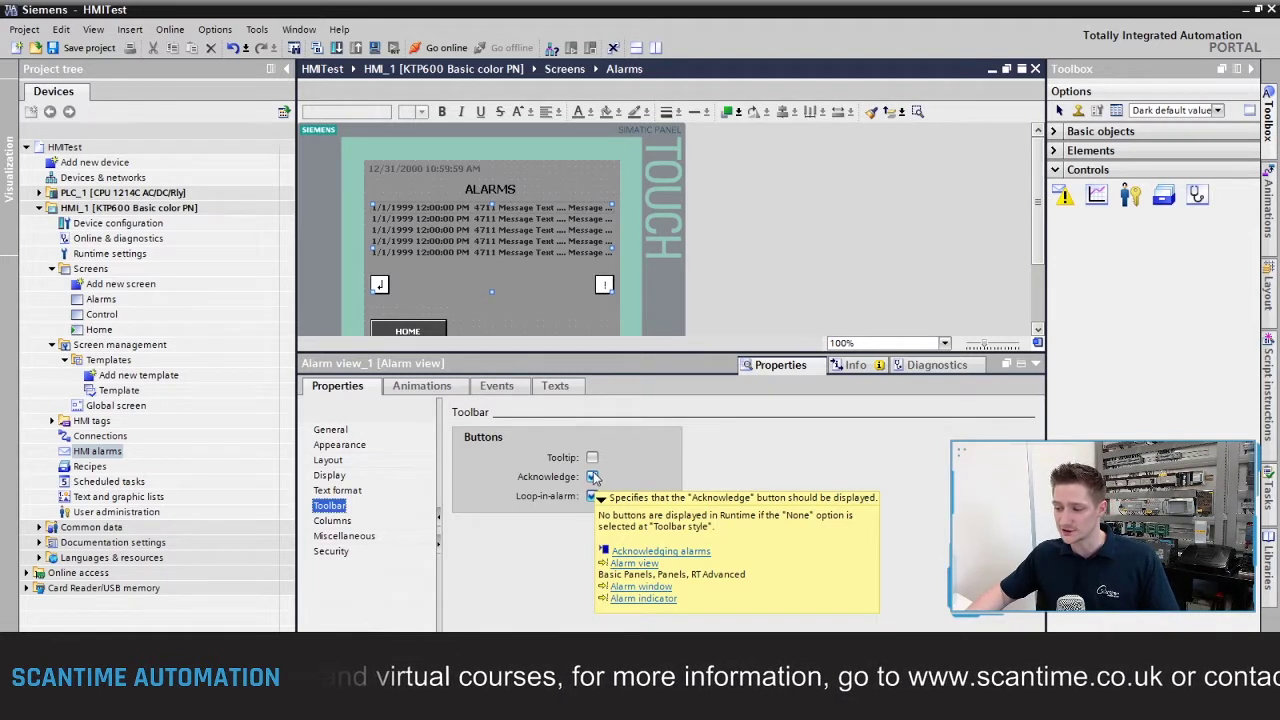
pyautogui.click(591, 497)
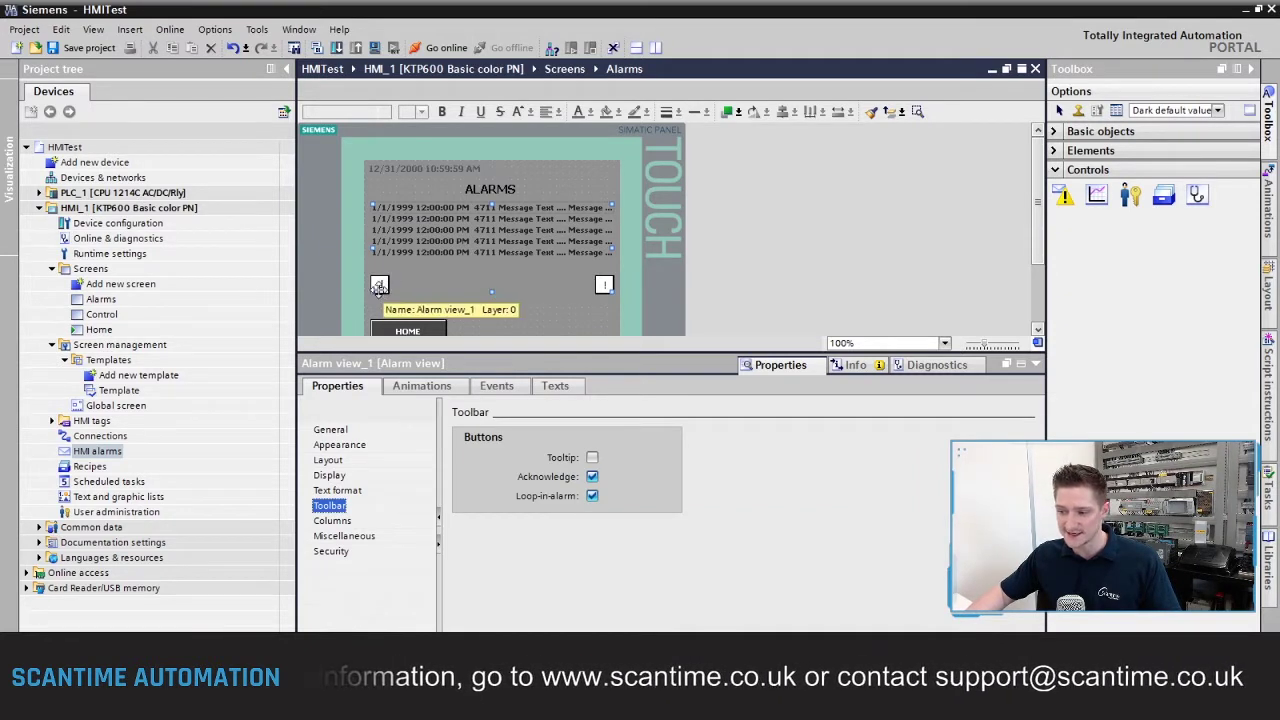
pyautogui.click(591, 496)
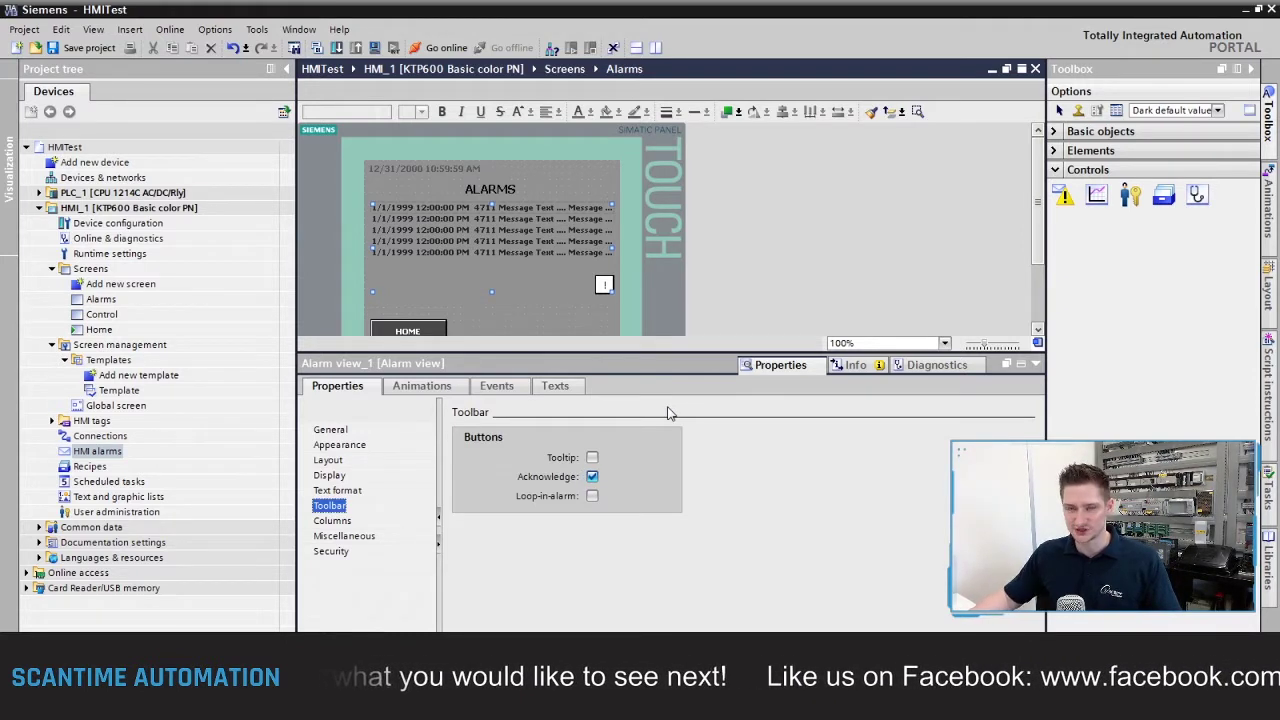
# Hide the alarm view's properties and shorten the alarm view slightly from its lower edge on the Alarms screen
pyautogui.click(1036, 366)
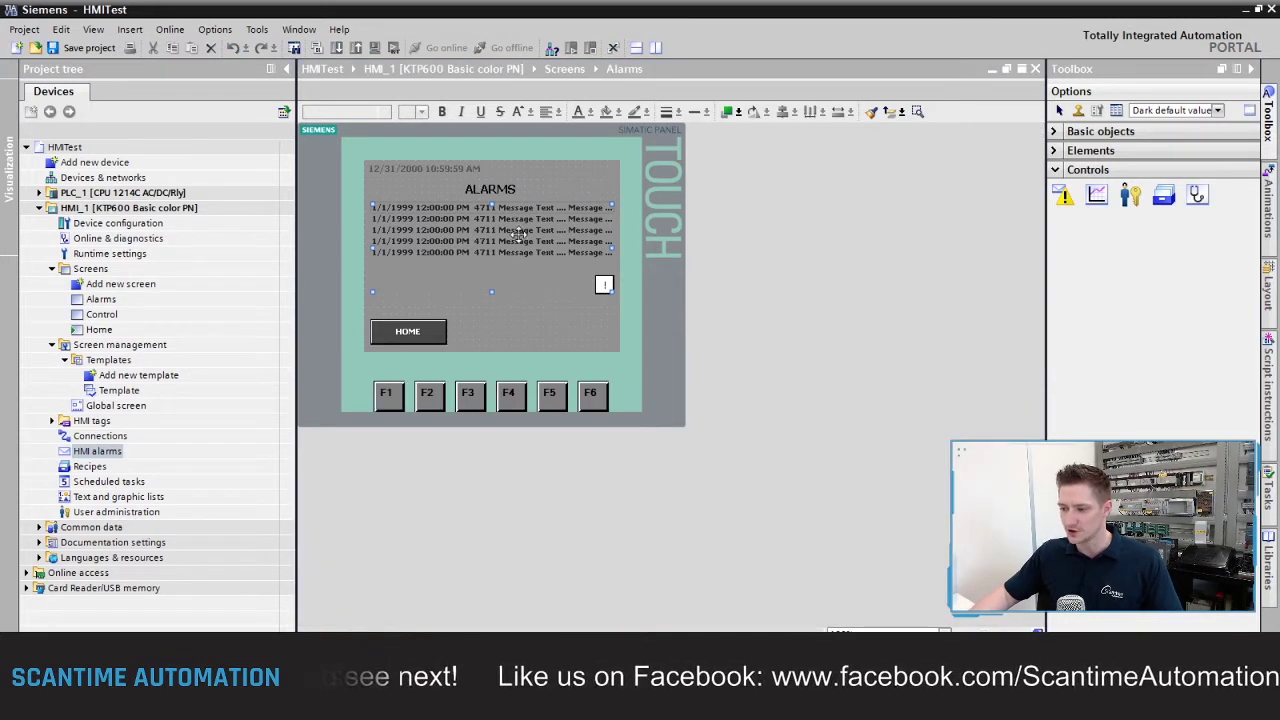
pyautogui.moveTo(492, 291); pyautogui.dragTo(493, 278)
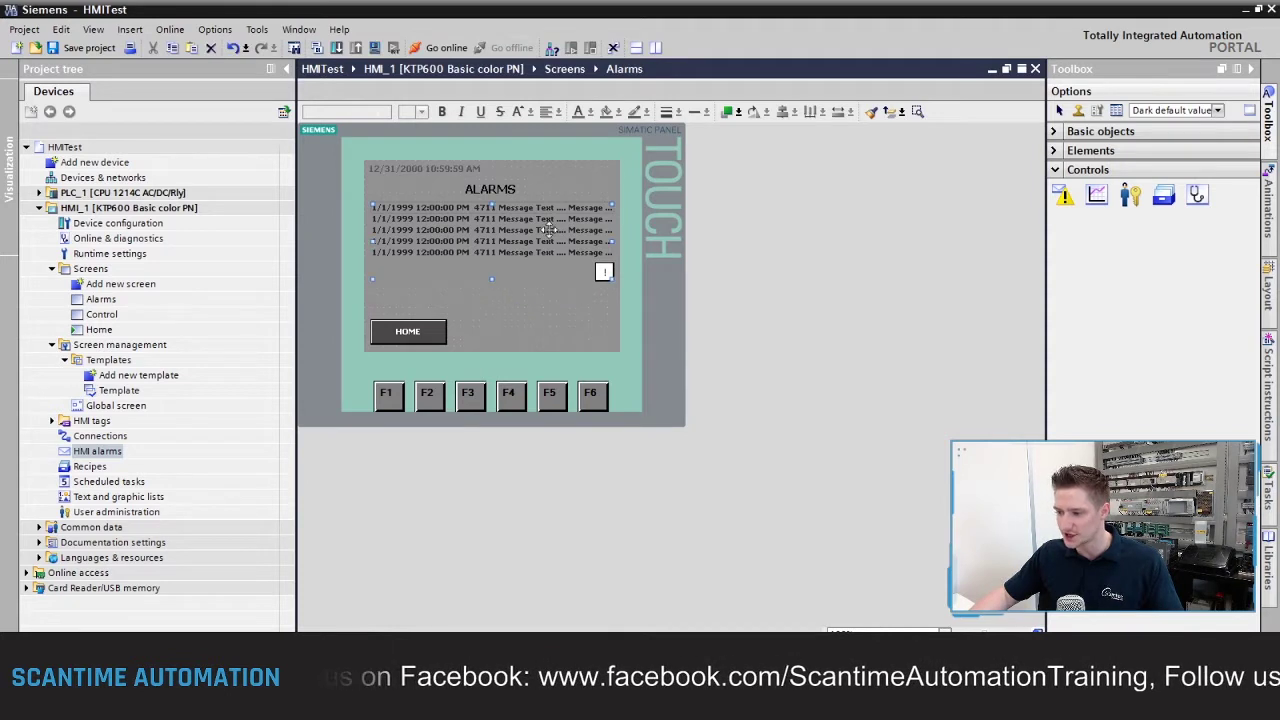
pyautogui.click(534, 322)
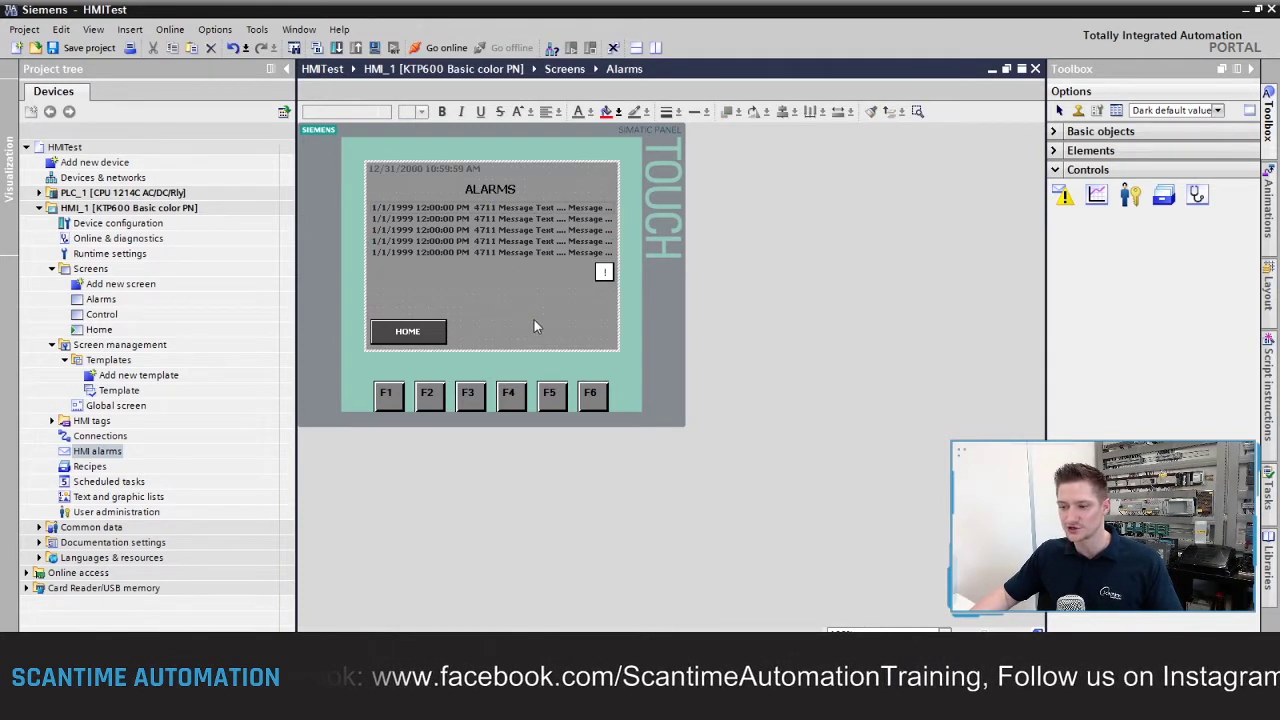
# Add a button labelled SET A1 below the alarm view on the Alarms screen
pyautogui.click(1060, 150)
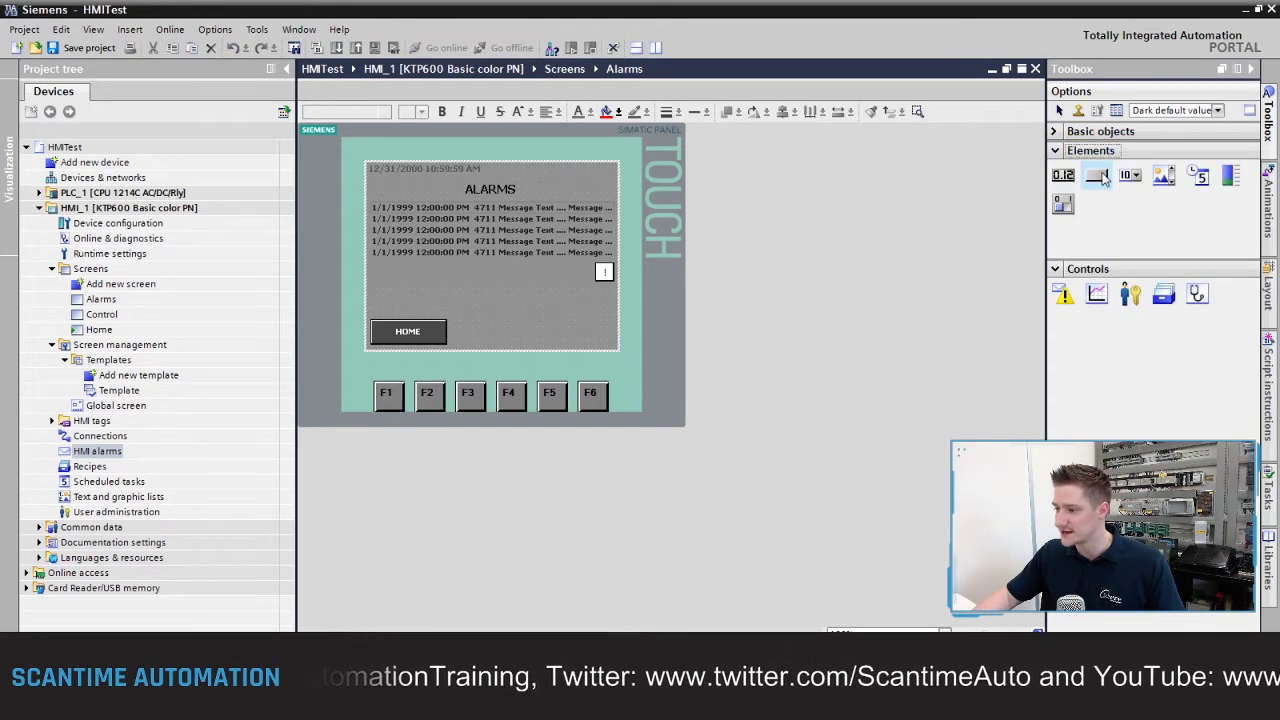
pyautogui.moveTo(1104, 177); pyautogui.dragTo(484, 306)
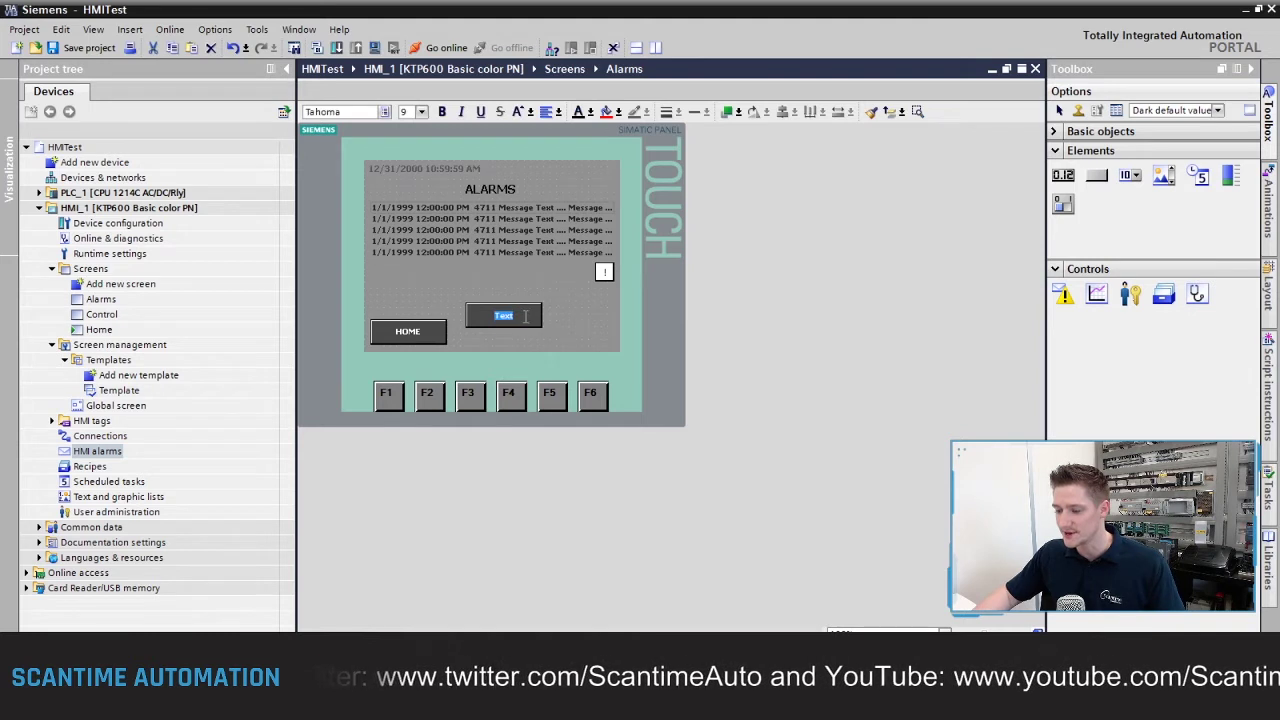
pyautogui.write('SET')
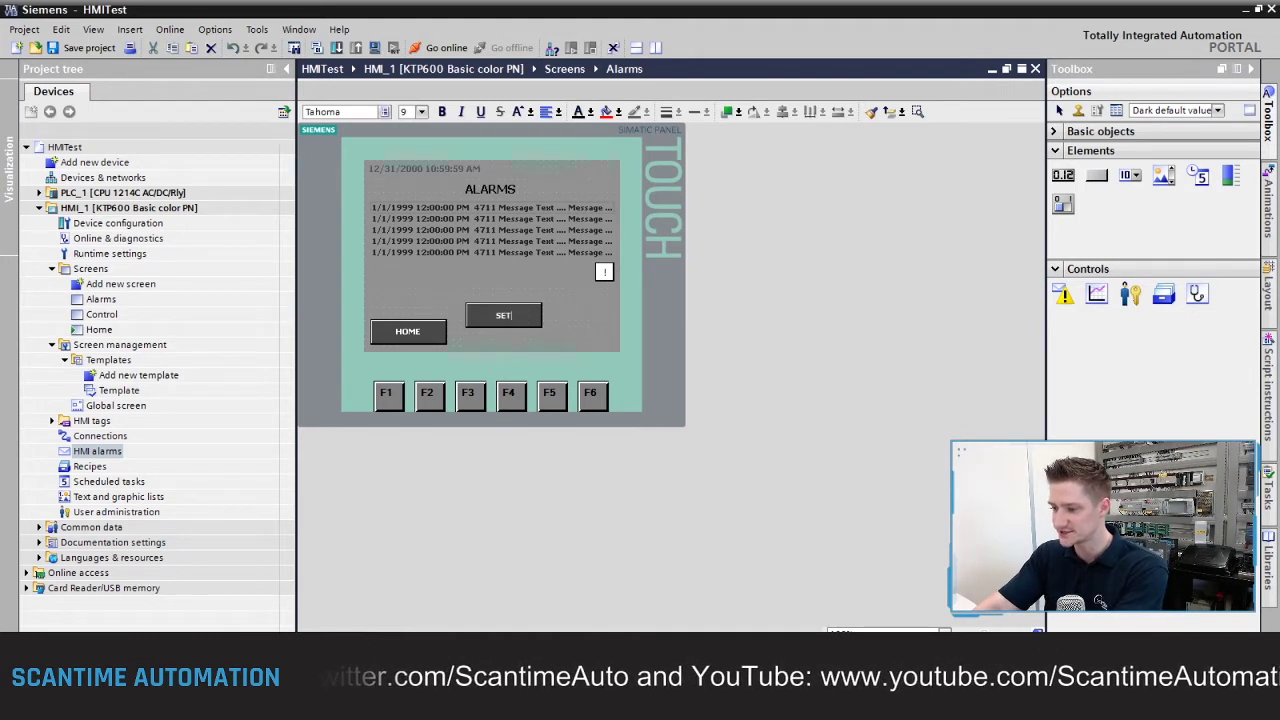
pyautogui.write(' A1')
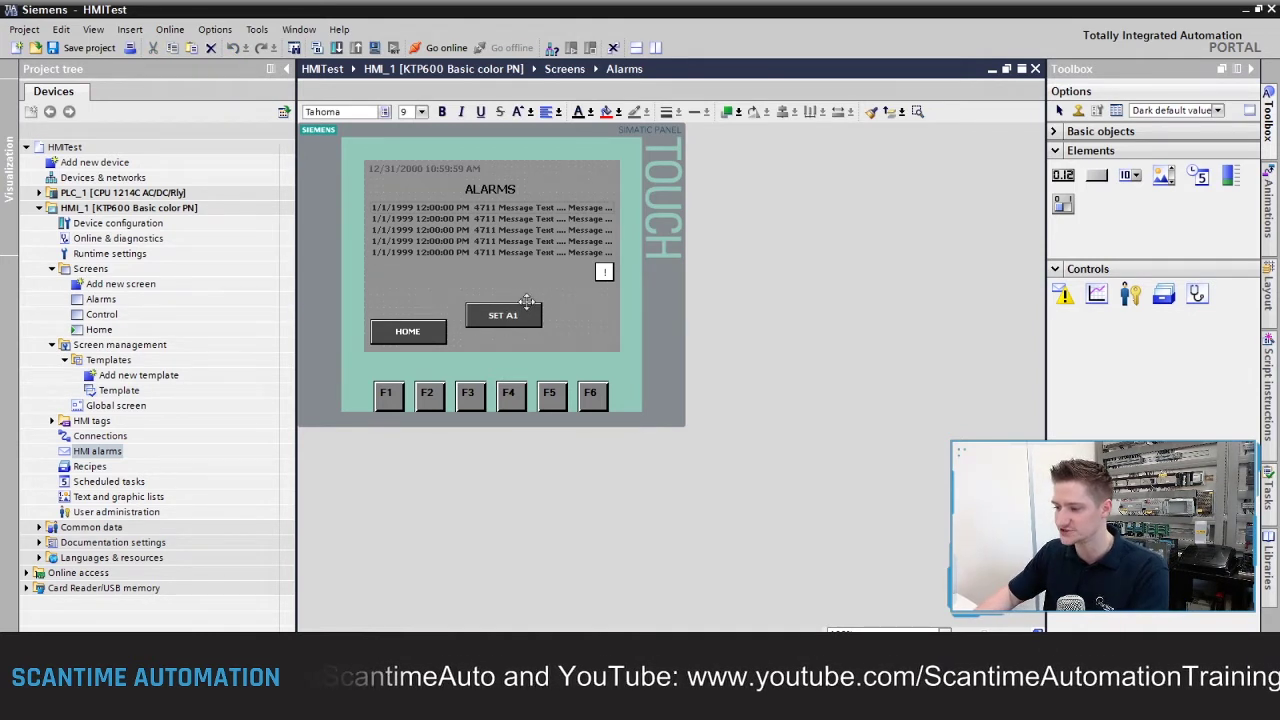
pyautogui.press('Return')
# Add a second button labelled SET A2 beside the SET A1 button
pyautogui.moveTo(1097, 175); pyautogui.dragTo(614, 325)
pyautogui.write('S')
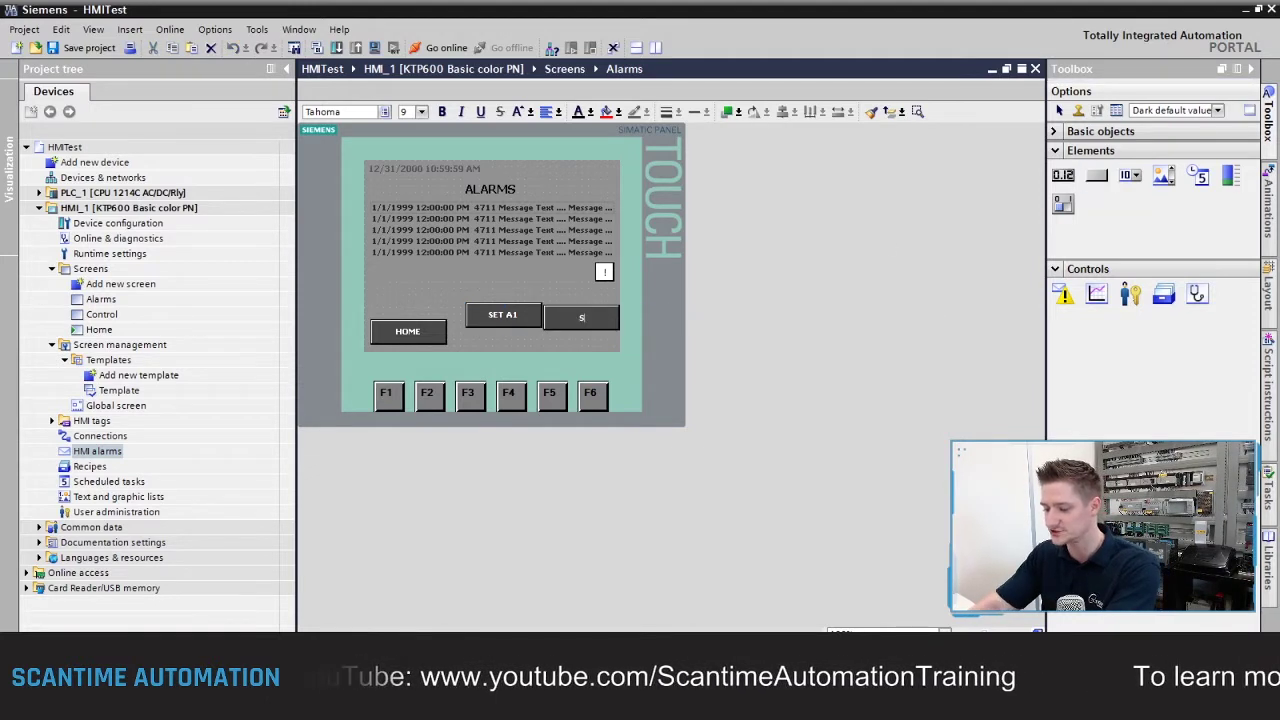
pyautogui.write('ET A')
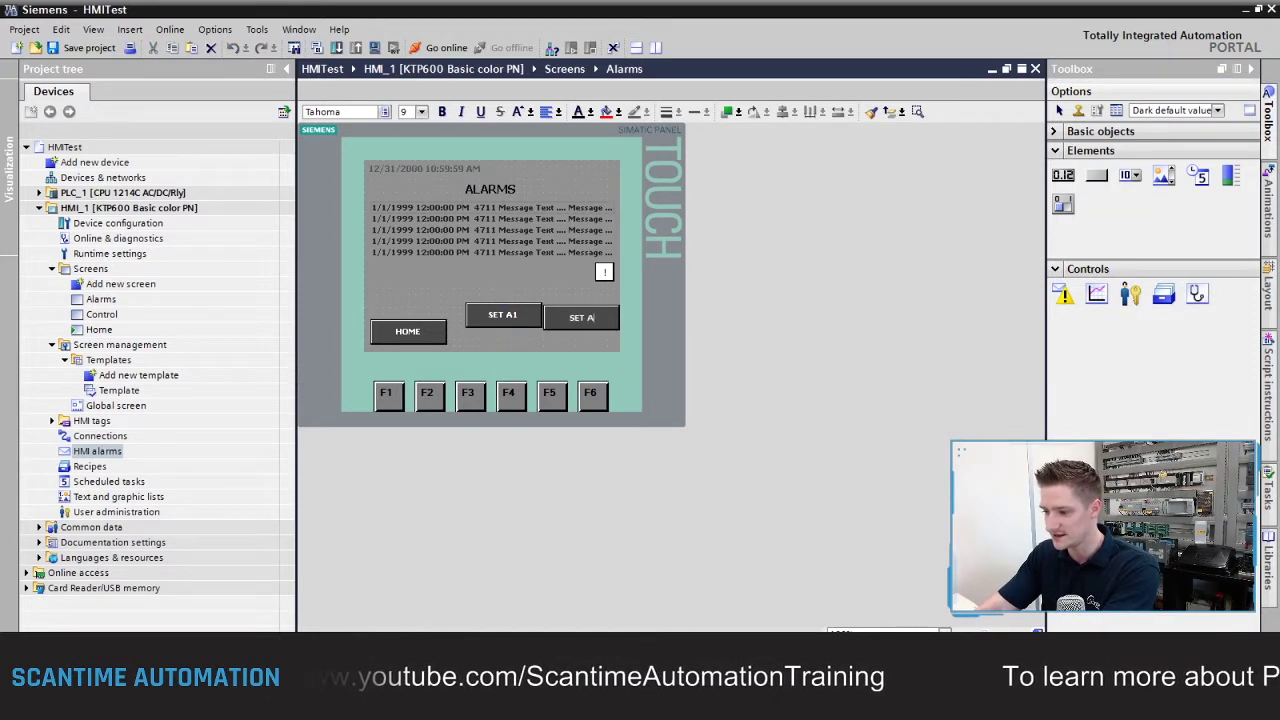
pyautogui.write('2')
# Move the SET A1 and SET A2 buttons up into an evenly spaced row just under the alarm view
pyautogui.click(502, 313)
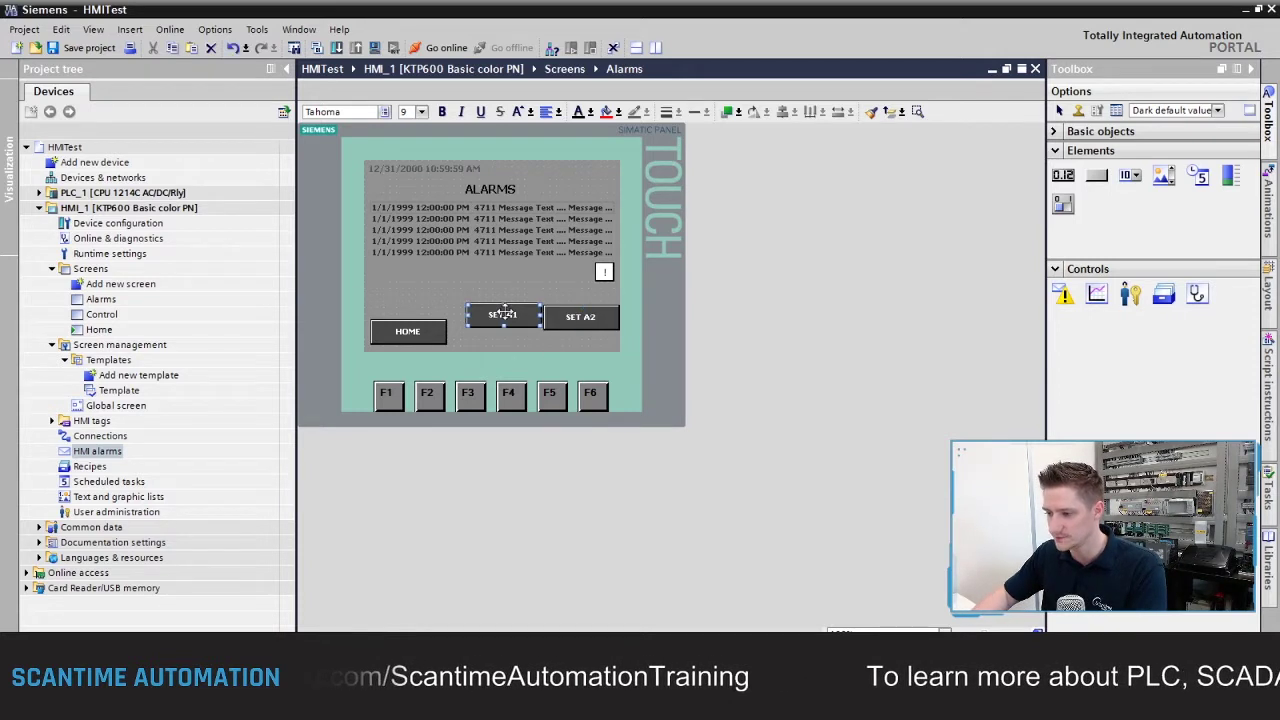
pyautogui.moveTo(502, 313); pyautogui.dragTo(495, 294)
pyautogui.moveTo(573, 322); pyautogui.dragTo(566, 300)
pyautogui.click(885, 259)
# Add a button labelled RESET A1 below the SET A1 button
pyautogui.moveTo(1097, 180); pyautogui.dragTo(484, 332)
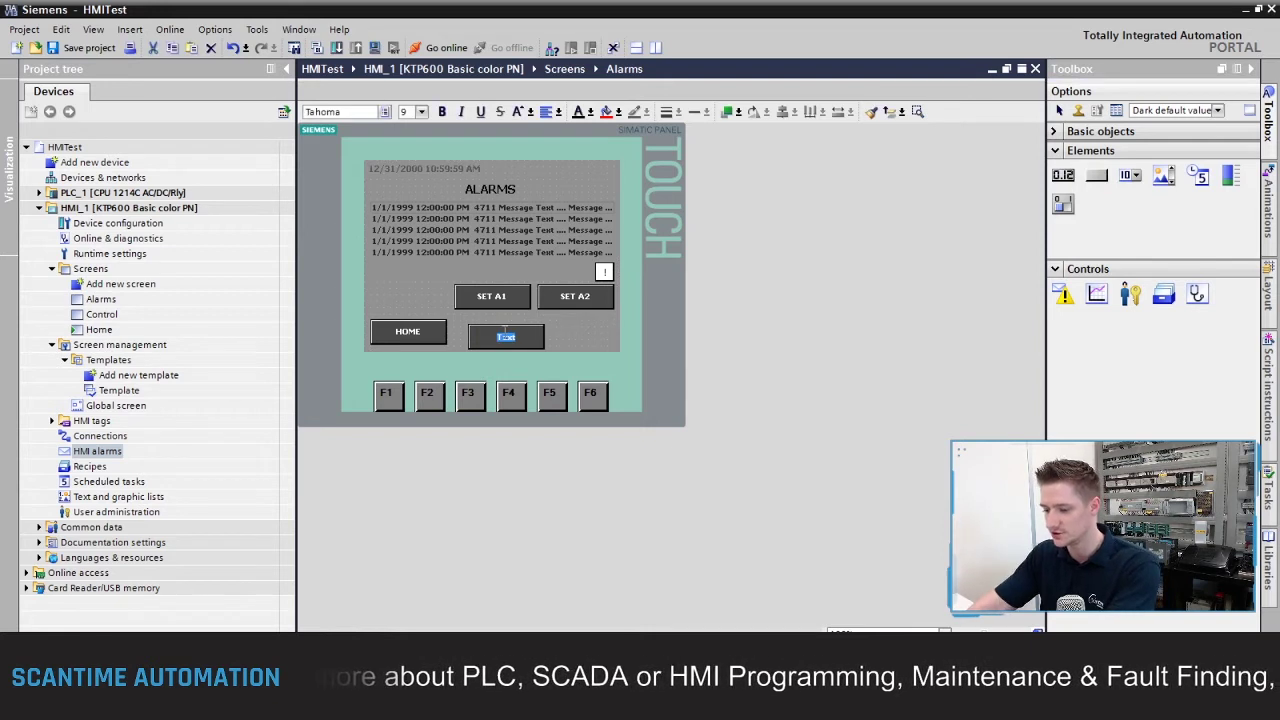
pyautogui.press('BackSpace')
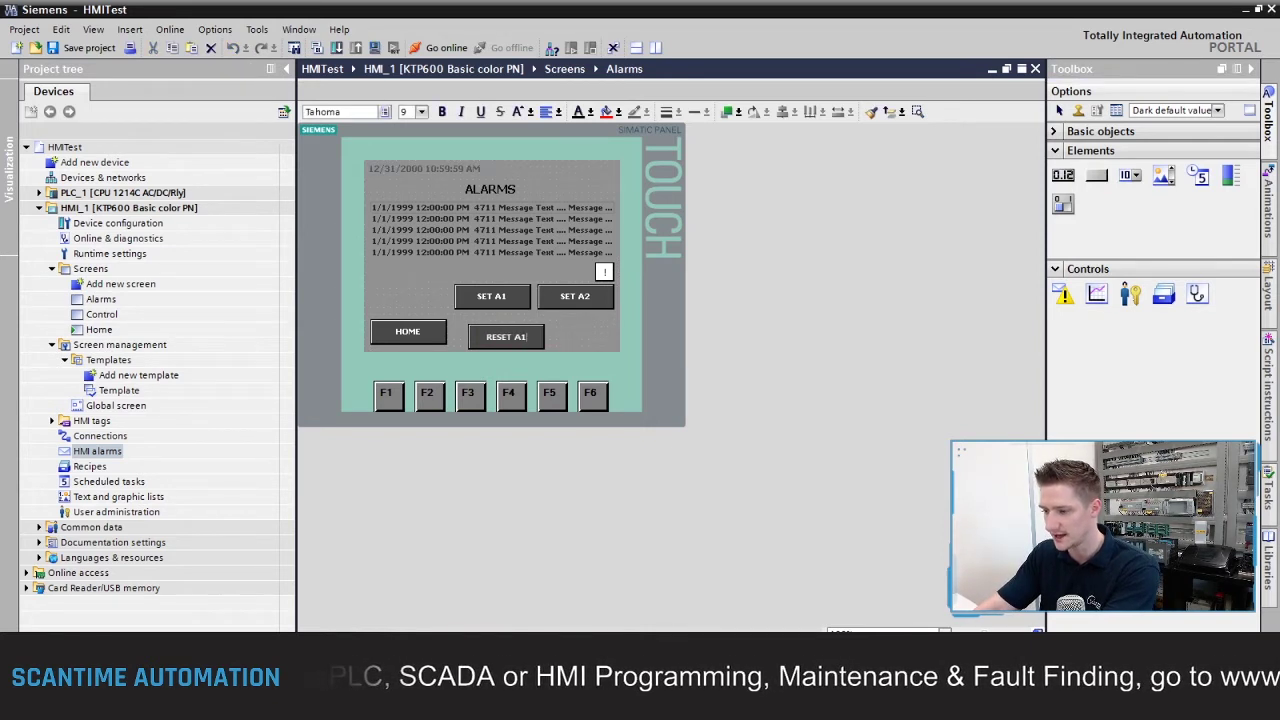
pyautogui.write('RESET A1')
pyautogui.press('Return')
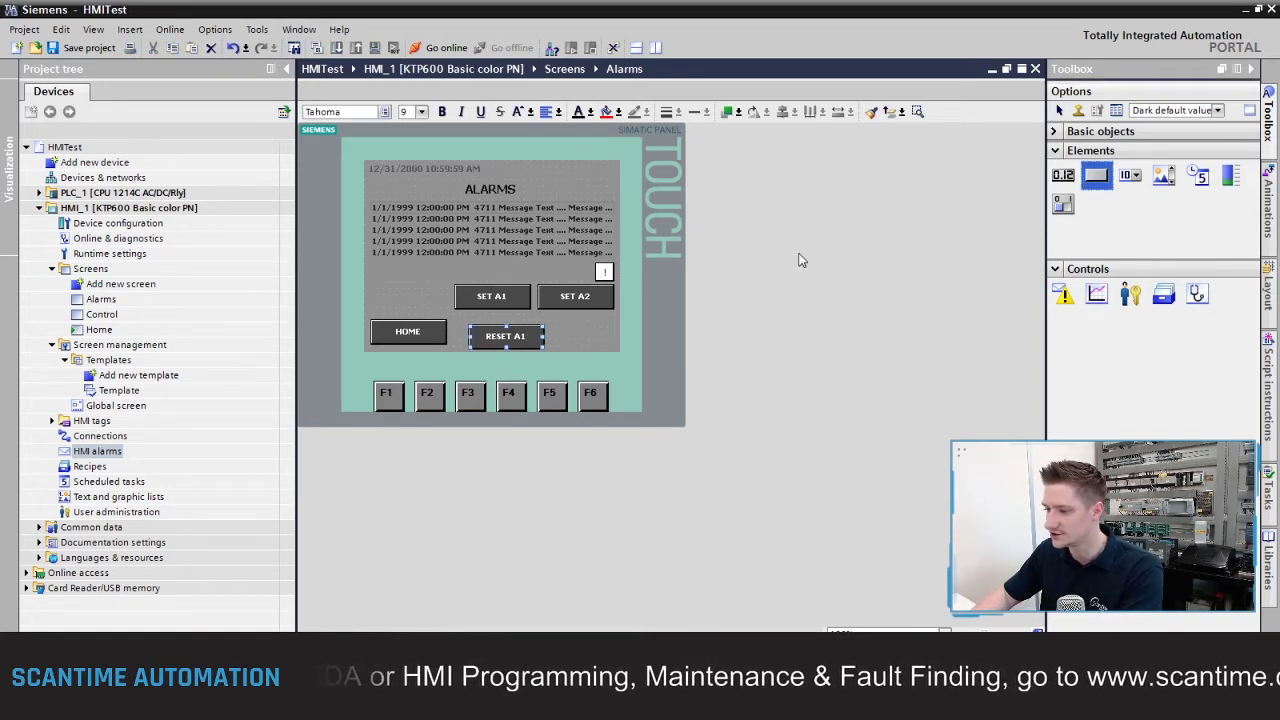
# Add a button labelled RESET A2 beside RESET A1 and align both reset buttons with HOME beneath the SET buttons
pyautogui.moveTo(560, 358); pyautogui.dragTo(655, 328)
pyautogui.write('R')
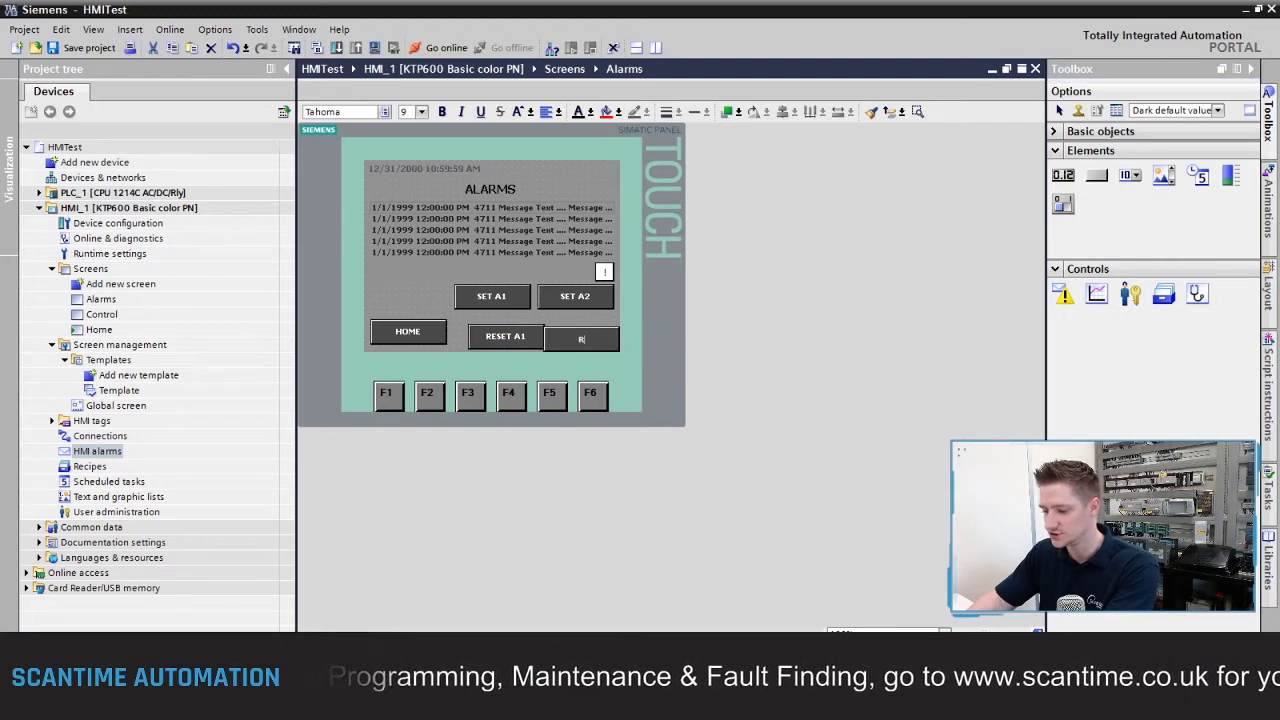
pyautogui.write('ESET A')
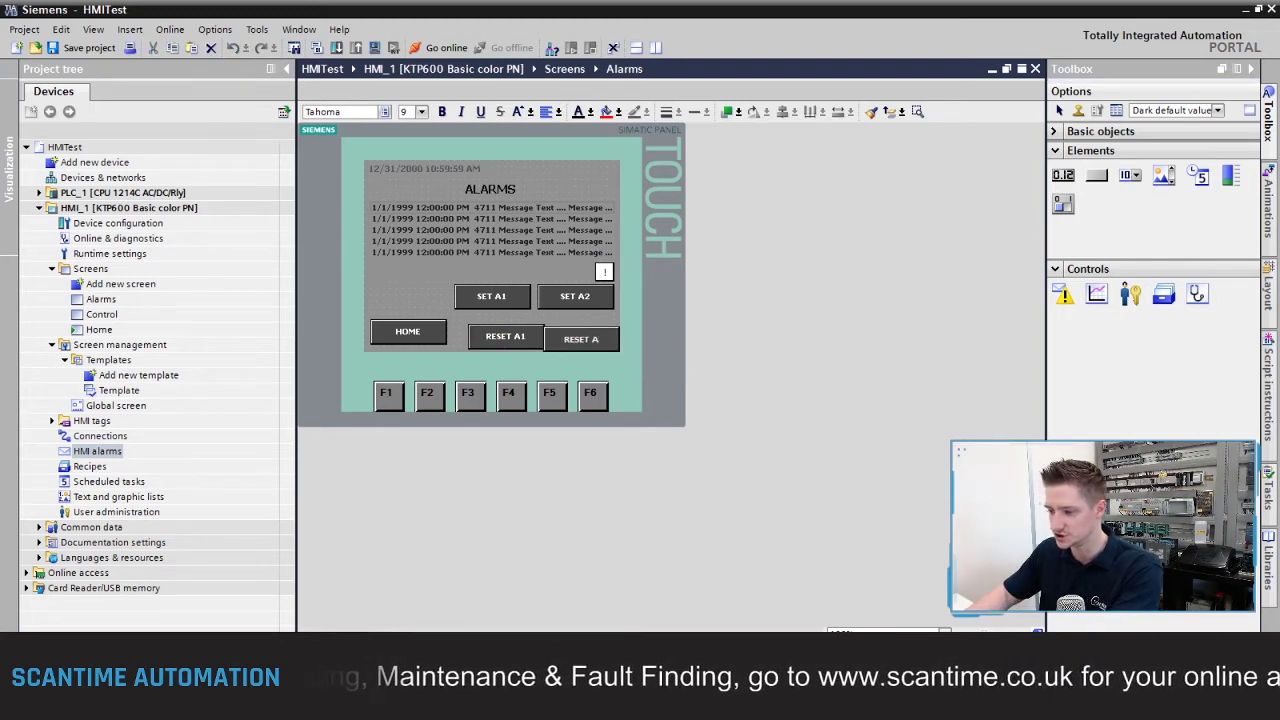
pyautogui.write('2')
pyautogui.press('Return')
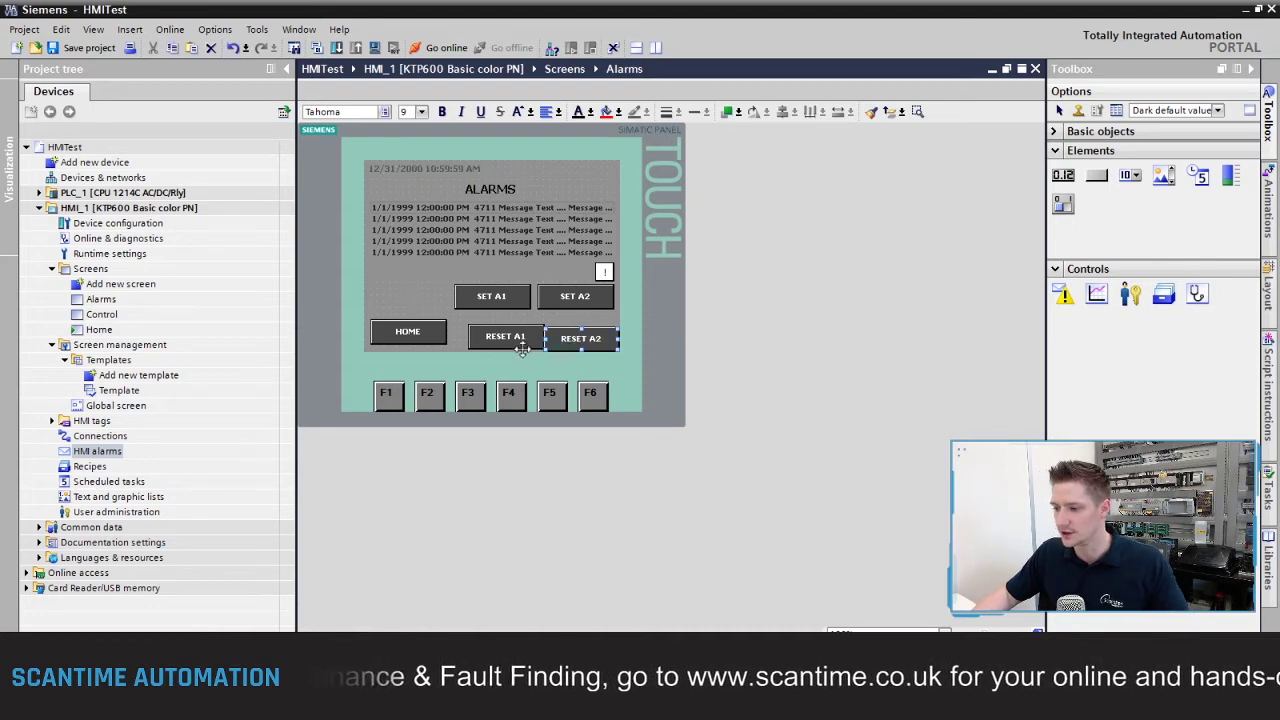
pyautogui.moveTo(520, 347); pyautogui.dragTo(584, 338)
pyautogui.click(399, 297)
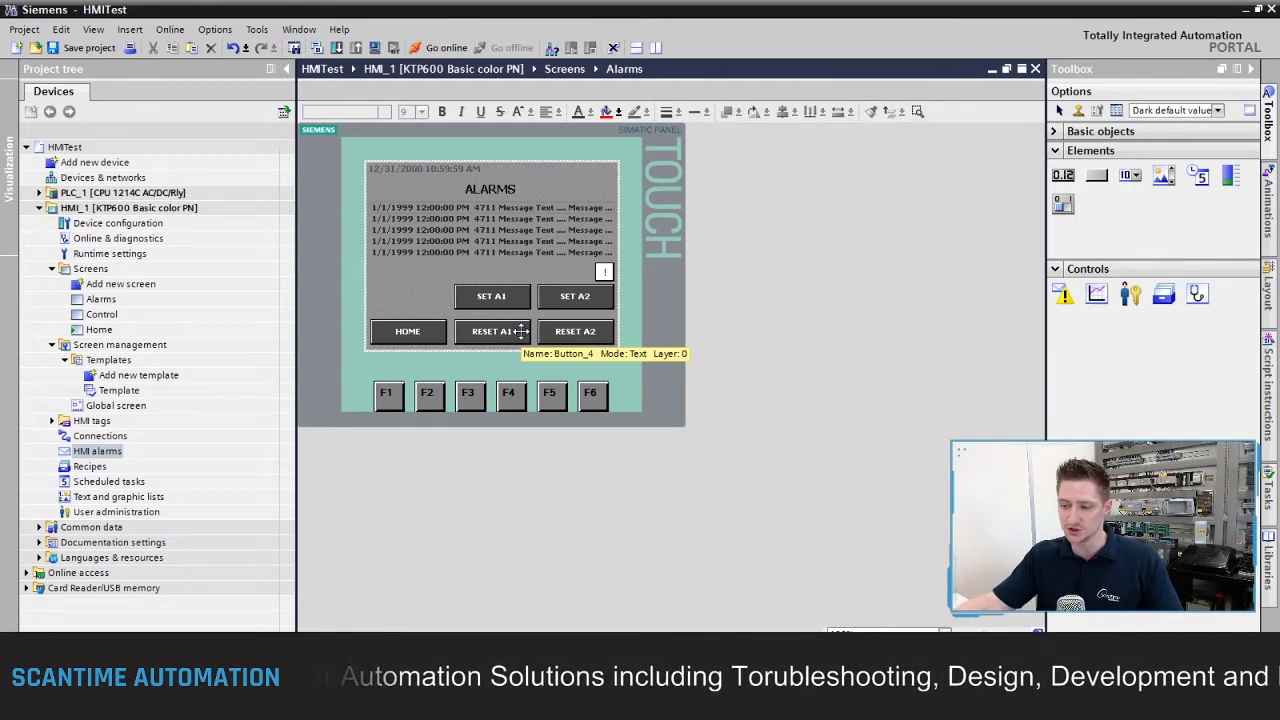
# Open the HMI alarms editor and review its discrete alarms, analog alarms and the Errors, System and Warnings alarm classes
pyautogui.click(95, 452)
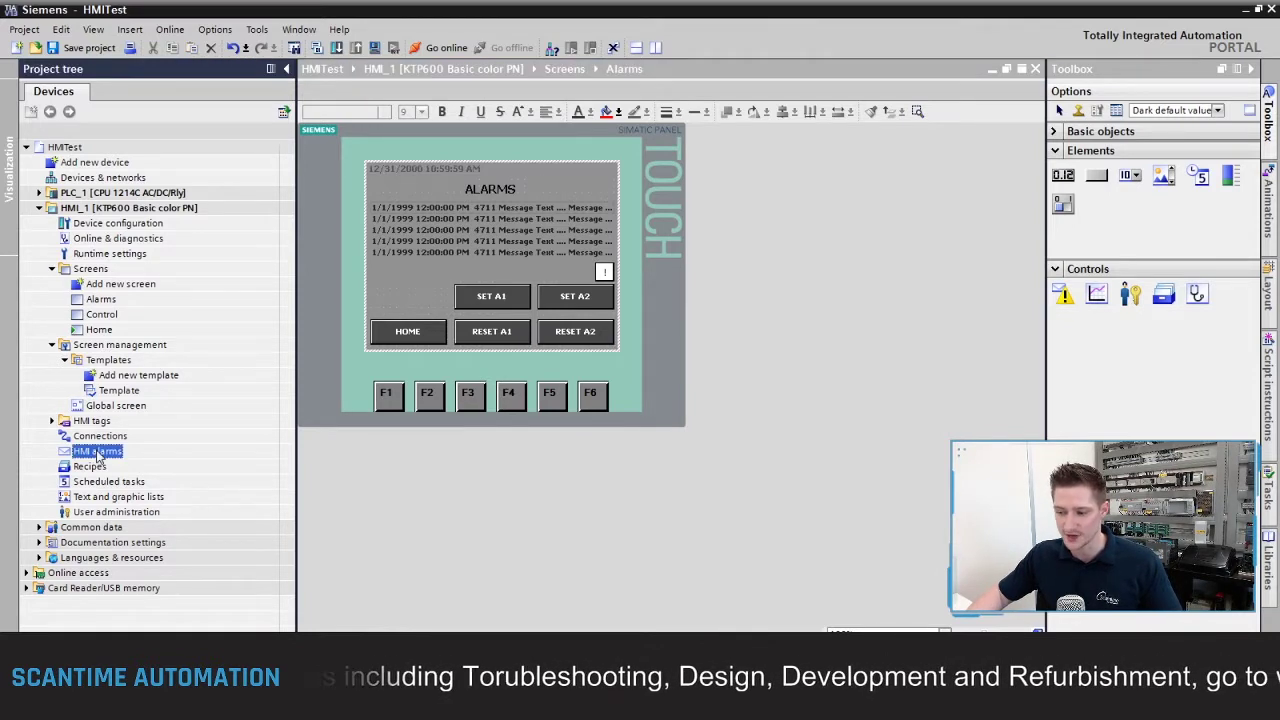
pyautogui.doubleClick(98, 452)
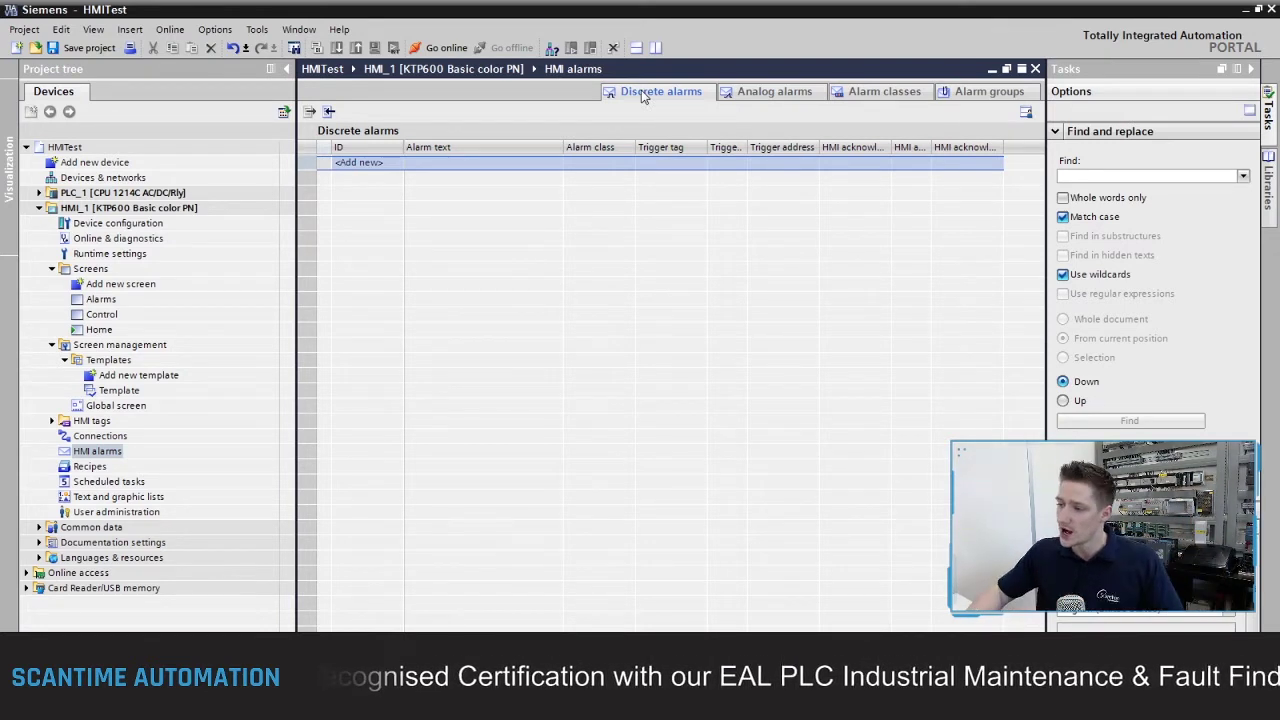
pyautogui.click(749, 95)
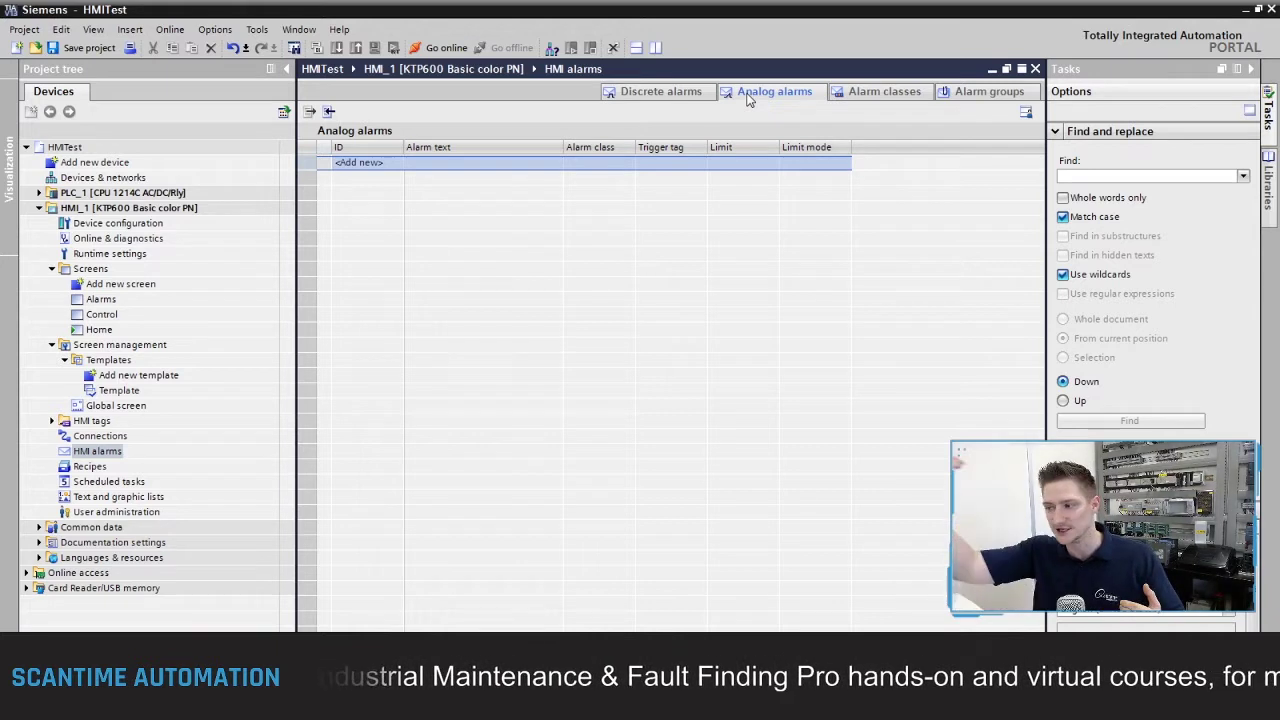
pyautogui.click(880, 93)
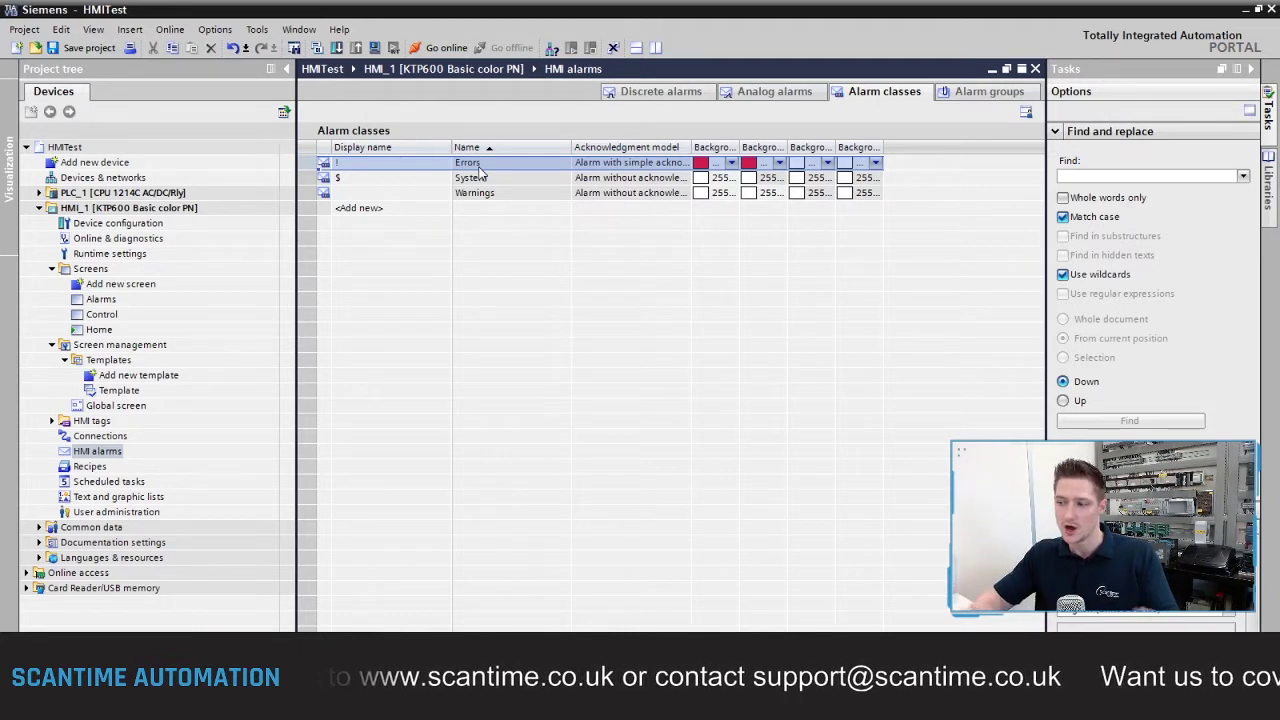
pyautogui.click(491, 179)
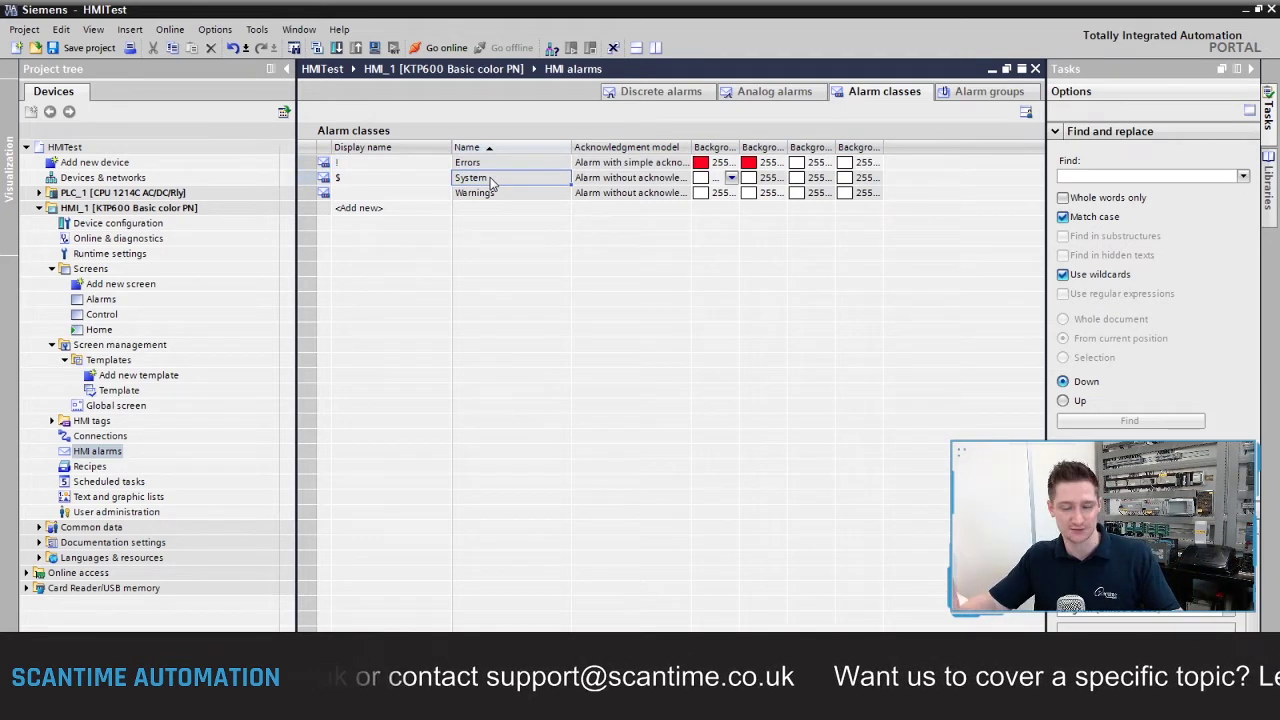
pyautogui.click(487, 194)
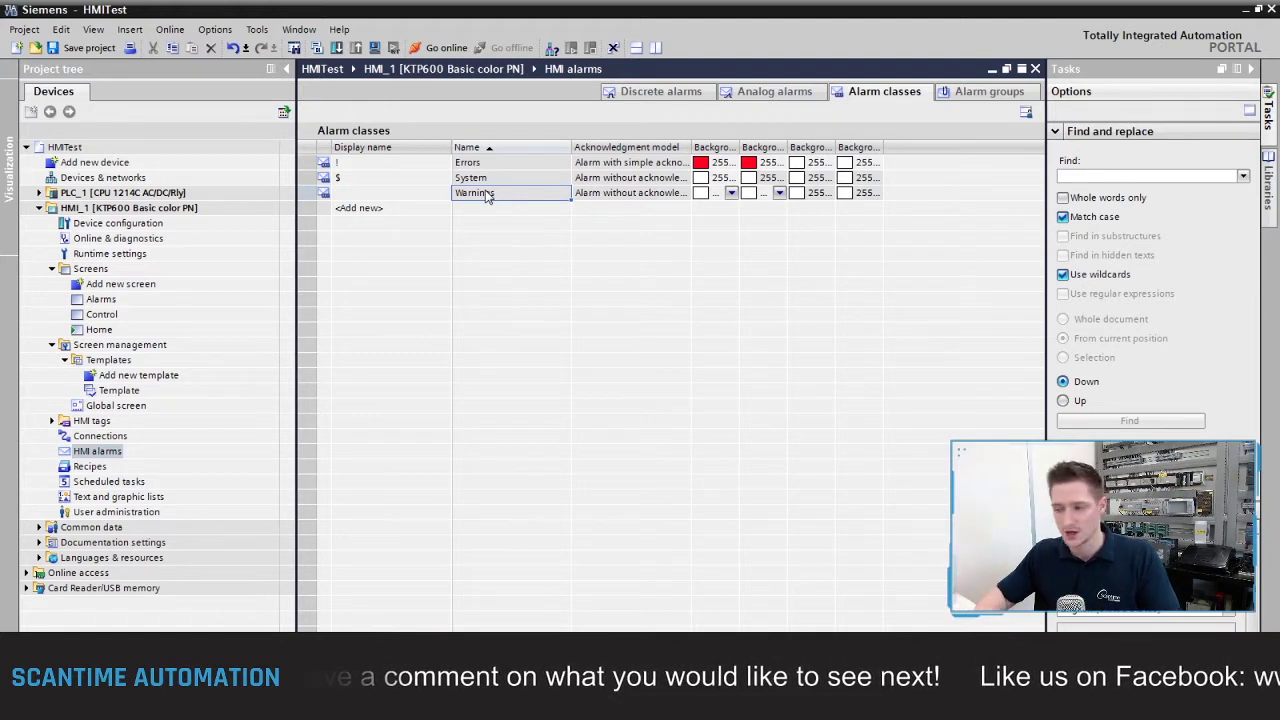
pyautogui.click(495, 166)
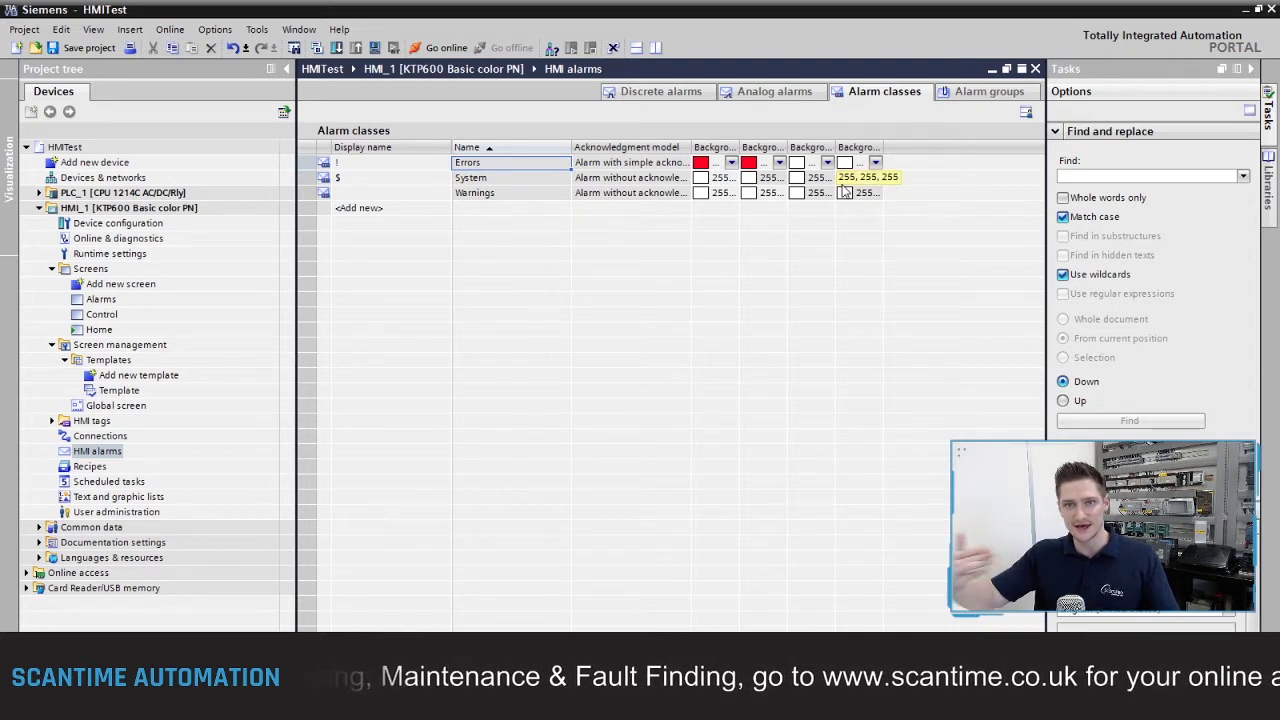
# Narrow the alarm class Name column, widen the Acknowledgment model column and examine the acknowledgment models of System and Warnings
pyautogui.moveTo(585, 147); pyautogui.dragTo(514, 147)
pyautogui.click(628, 148)
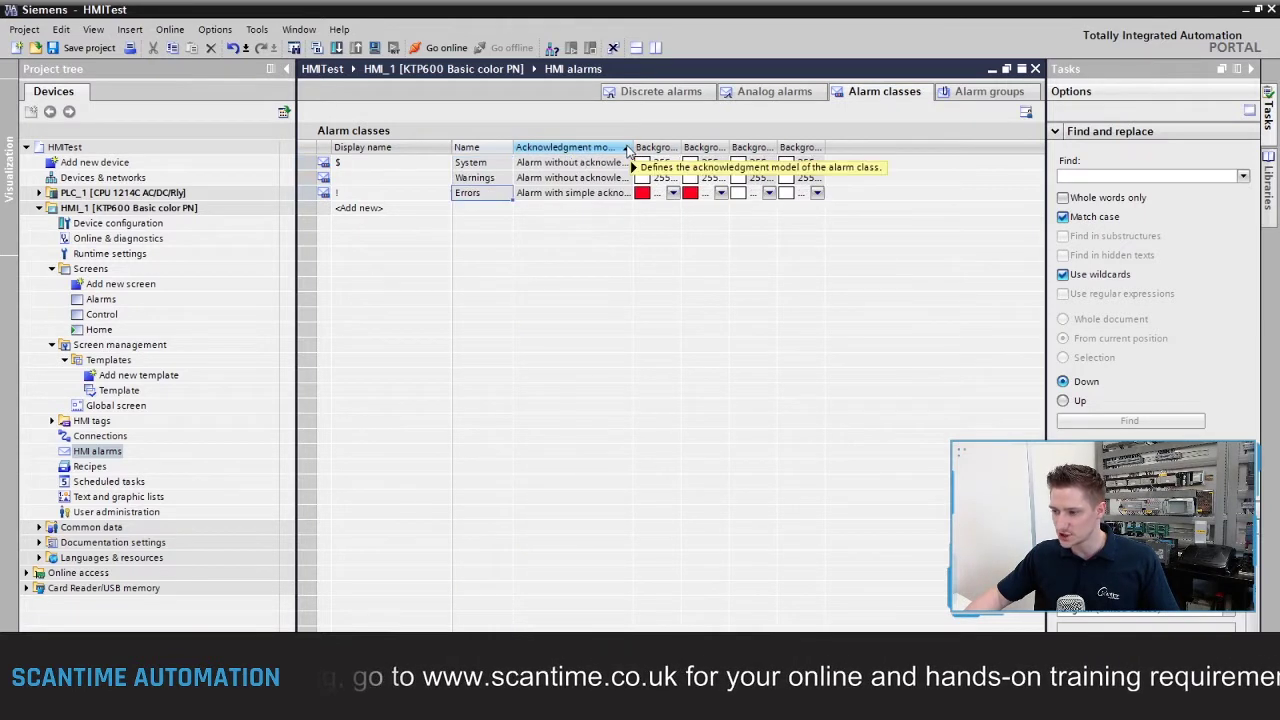
pyautogui.click(628, 148)
pyautogui.moveTo(633, 147); pyautogui.dragTo(714, 147)
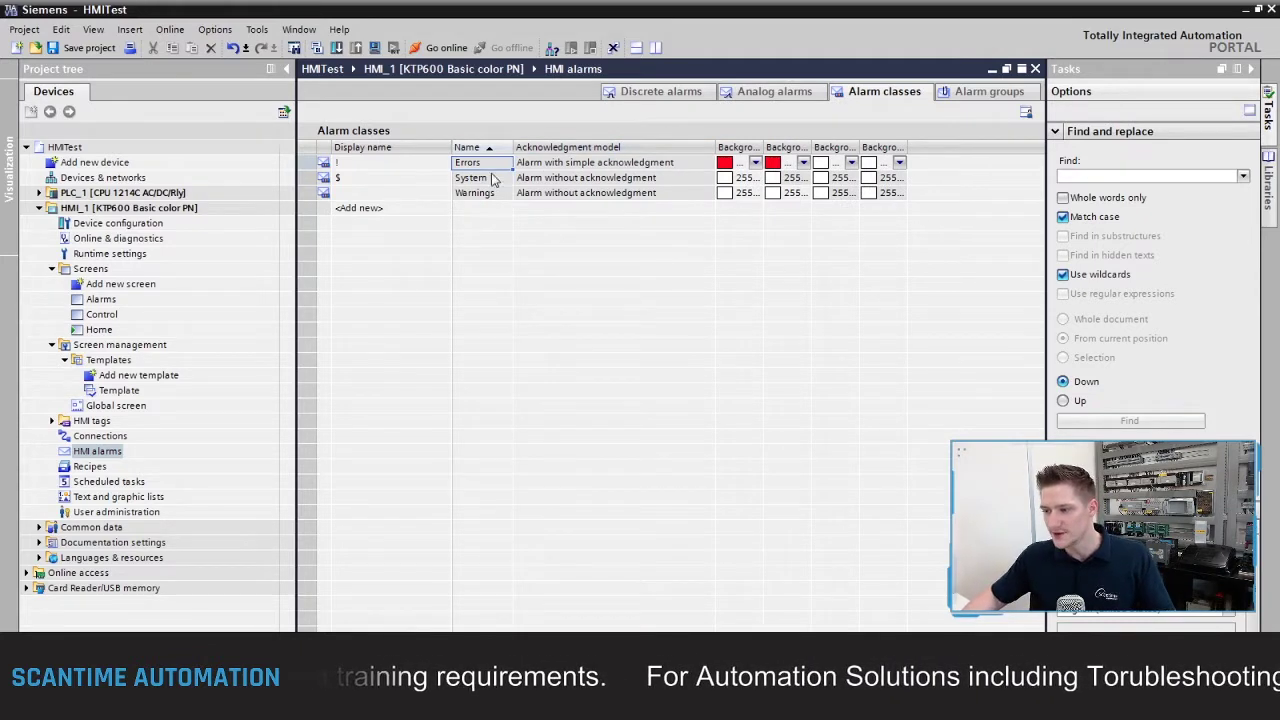
pyautogui.click(578, 179)
pyautogui.click(577, 194)
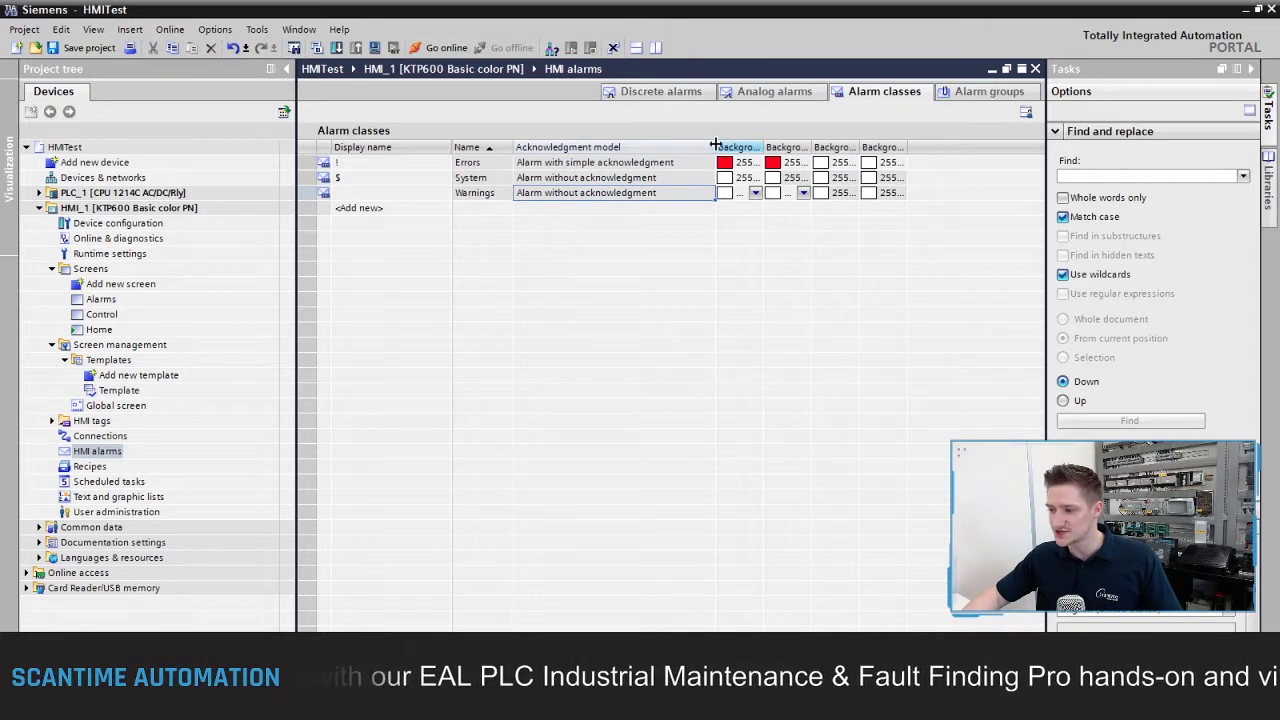
# Widen the first two background color columns and compare the colors of the Errors, System and Warnings classes
pyautogui.moveTo(714, 147); pyautogui.dragTo(910, 147)
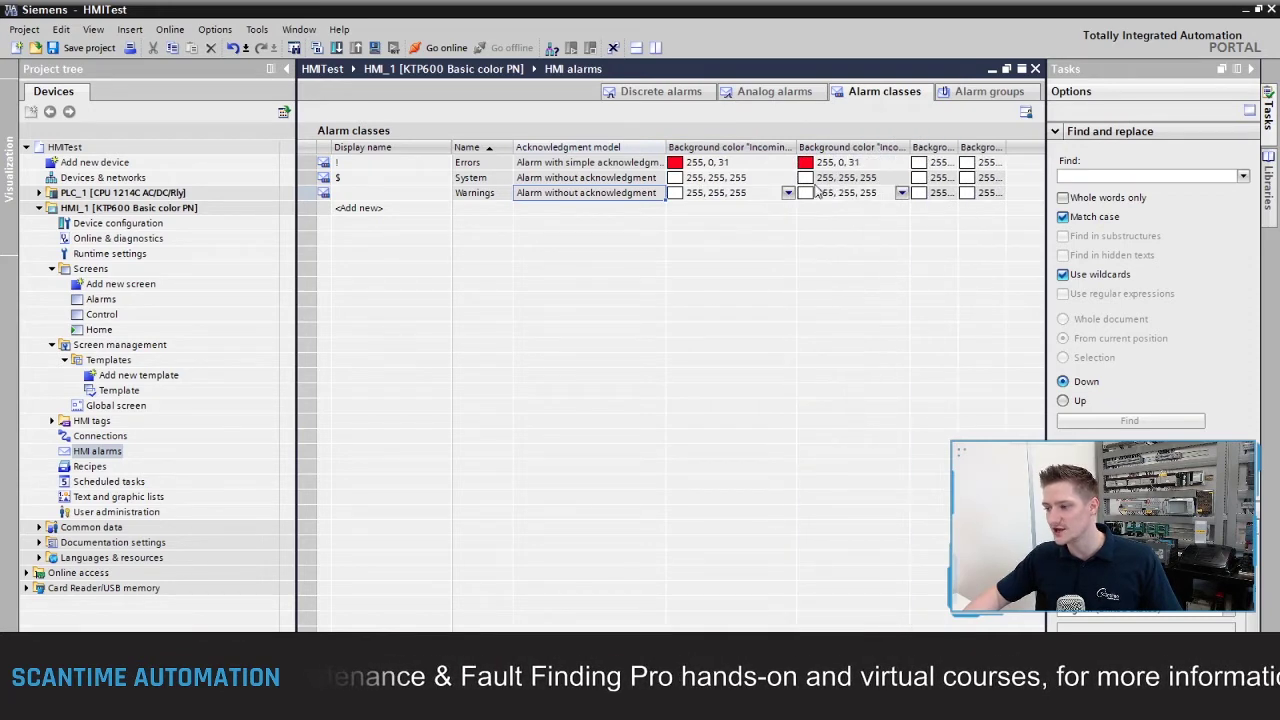
pyautogui.click(485, 168)
pyautogui.click(486, 180)
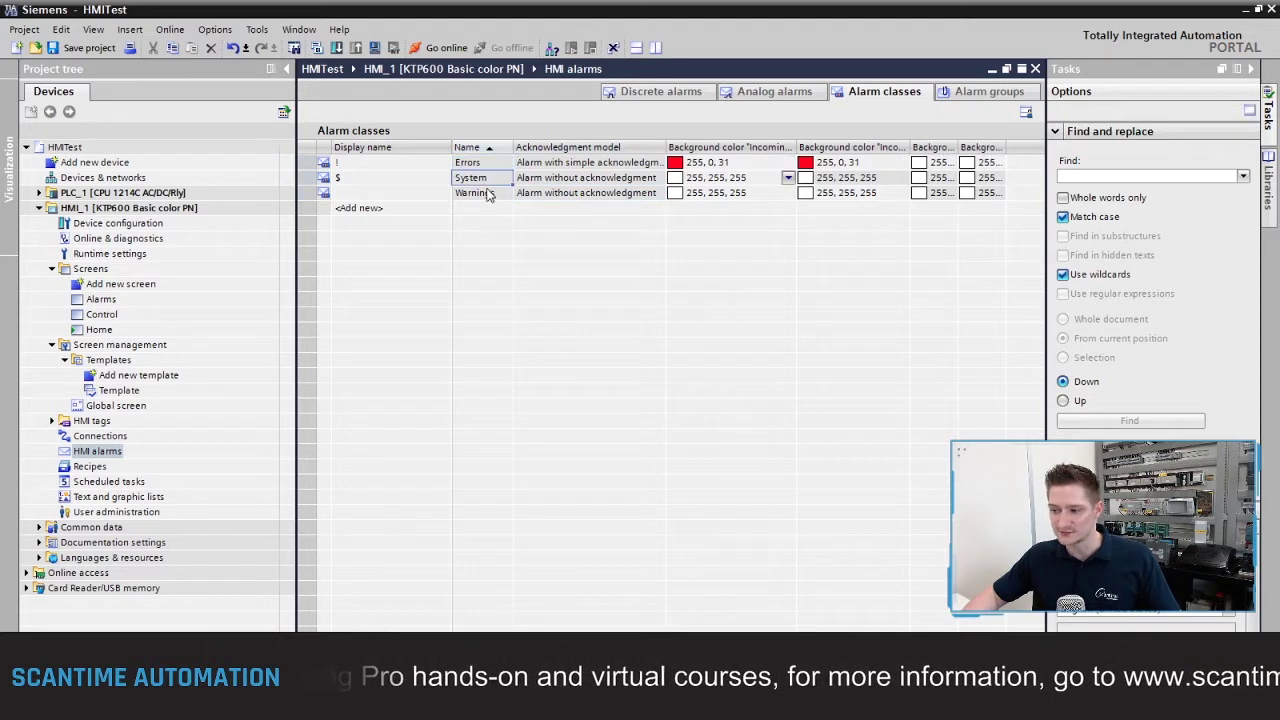
pyautogui.click(487, 194)
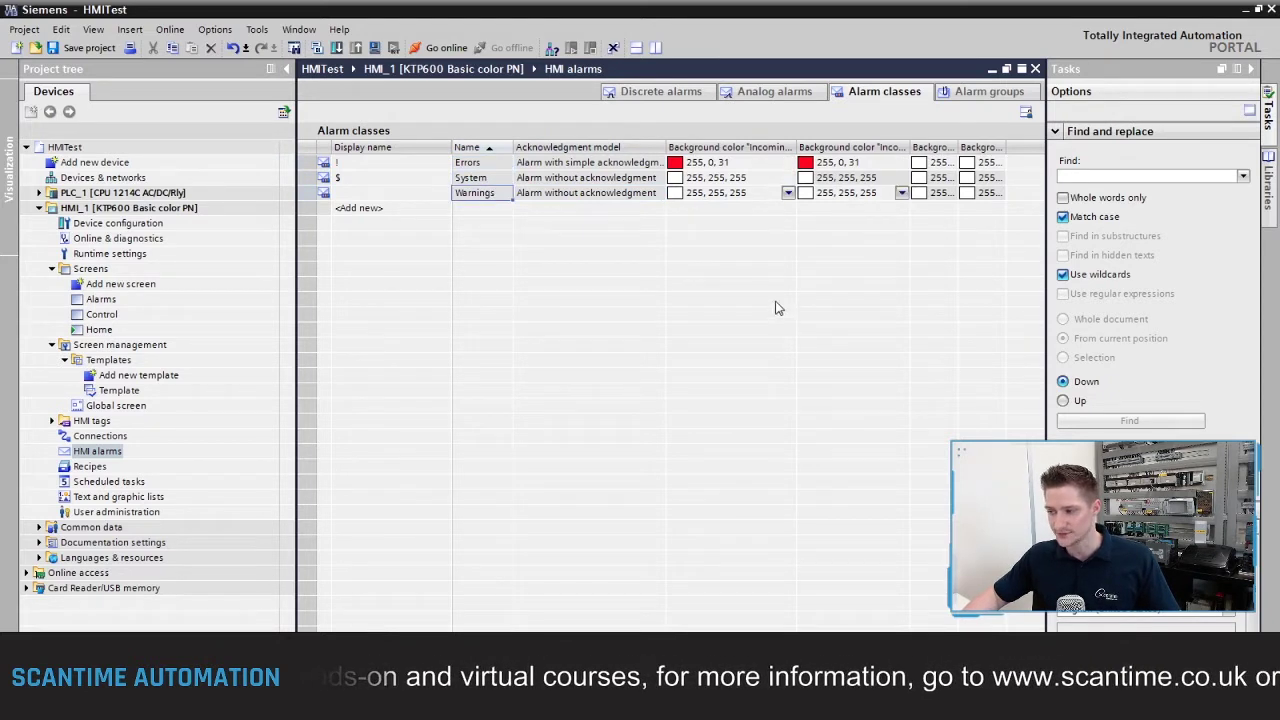
pyautogui.click(701, 166)
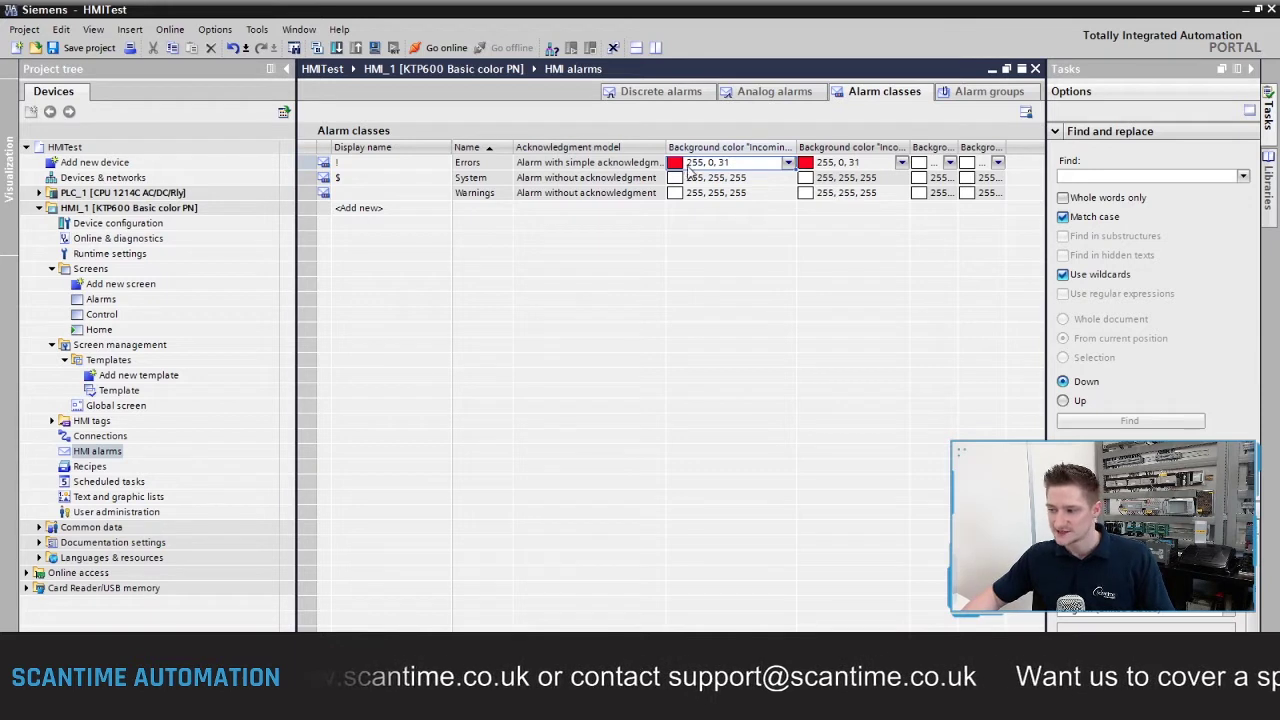
# Set the first two background colors of the Warnings alarm class to yellow (255, 255, 63)
pyautogui.click(787, 196)
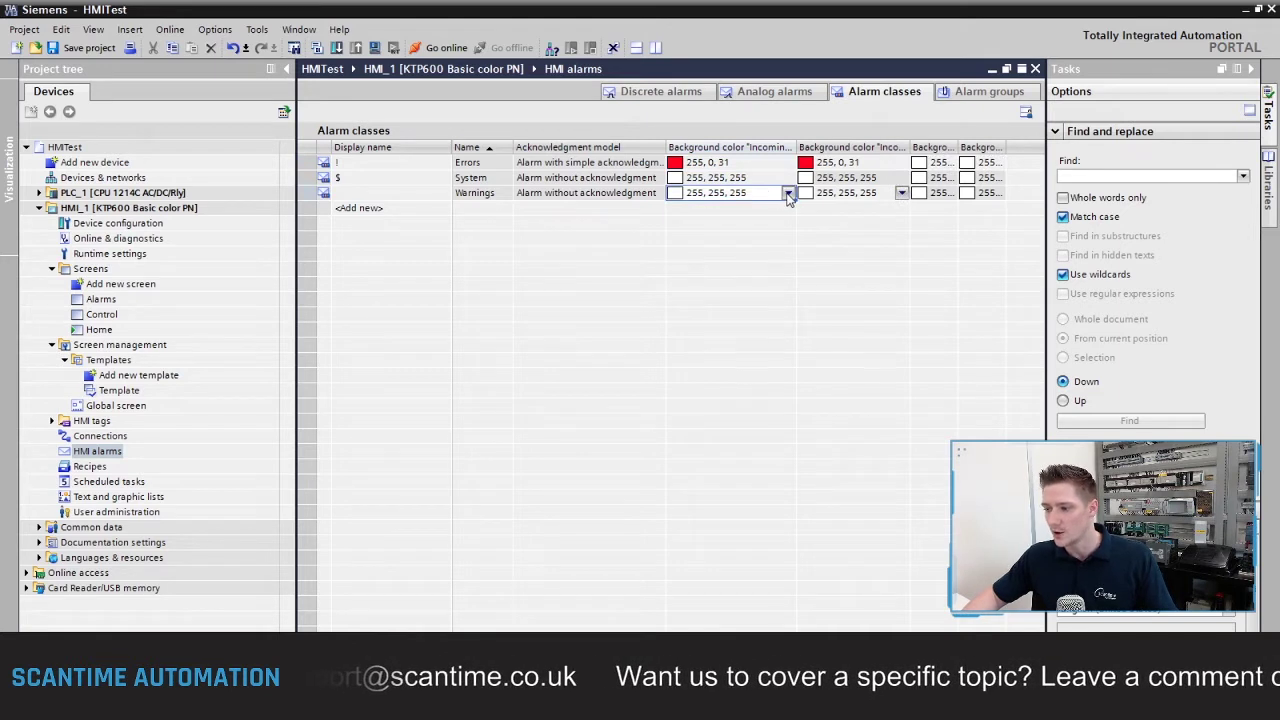
pyautogui.click(788, 194)
pyautogui.click(706, 251)
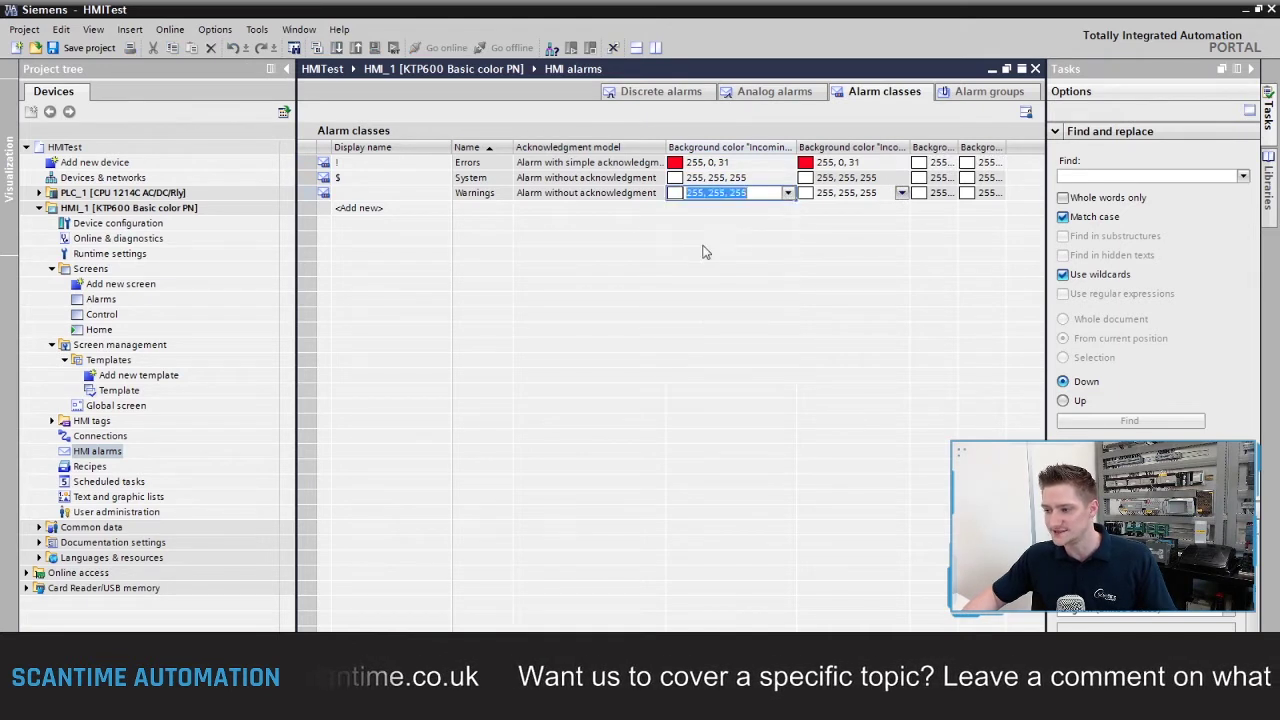
pyautogui.click(872, 196)
pyautogui.click(901, 193)
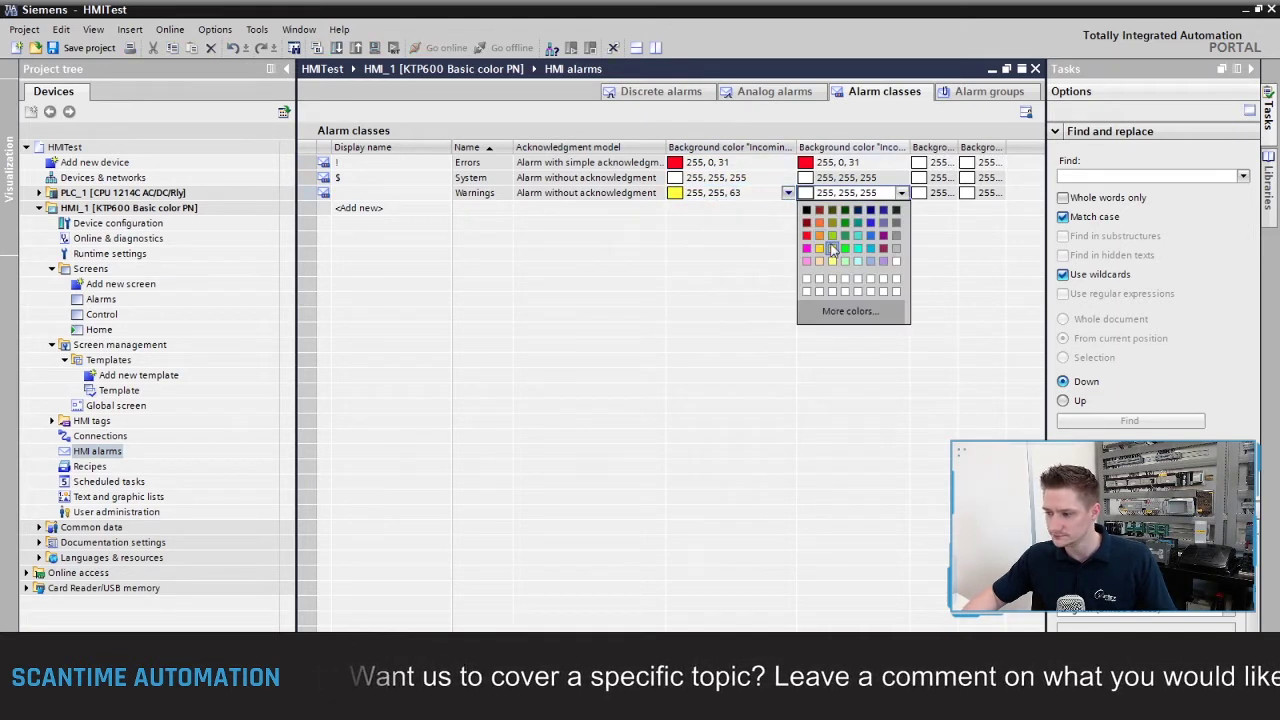
pyautogui.click(832, 249)
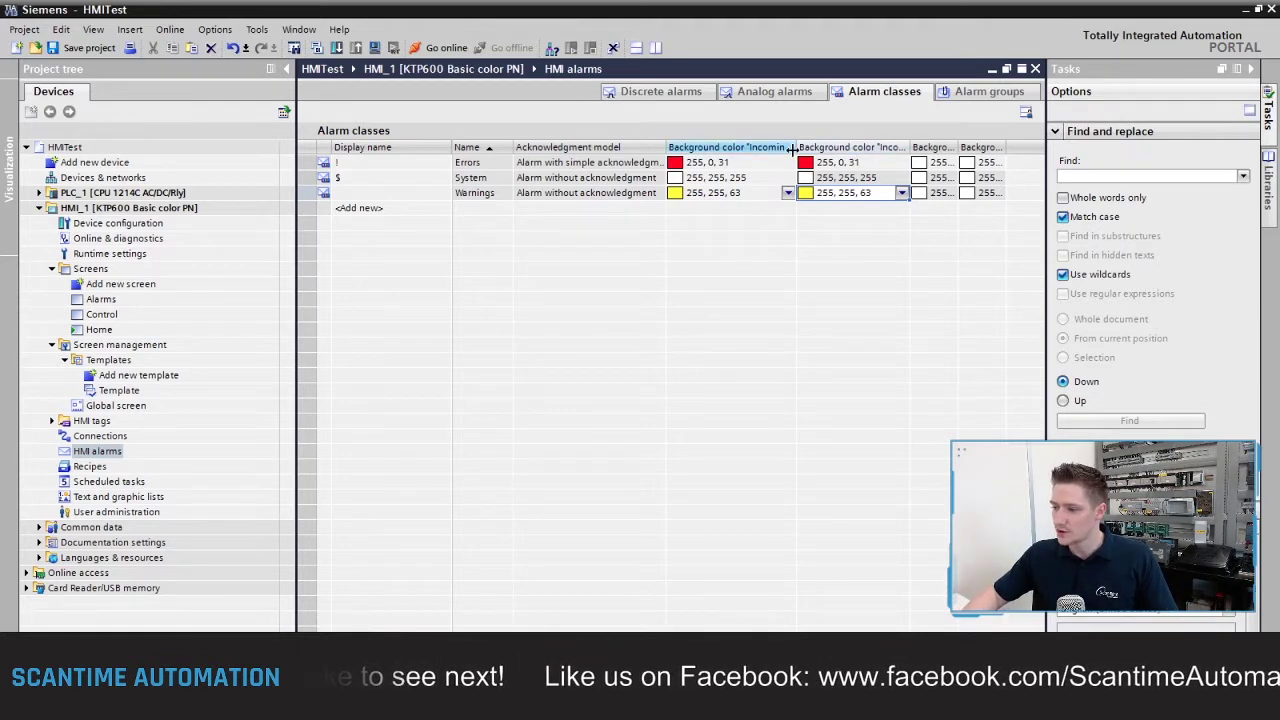
# Resize the background color columns and set the last two background colors of the Errors alarm class to yellow (255, 255, 63)
pyautogui.moveTo(797, 150); pyautogui.dragTo(737, 150)
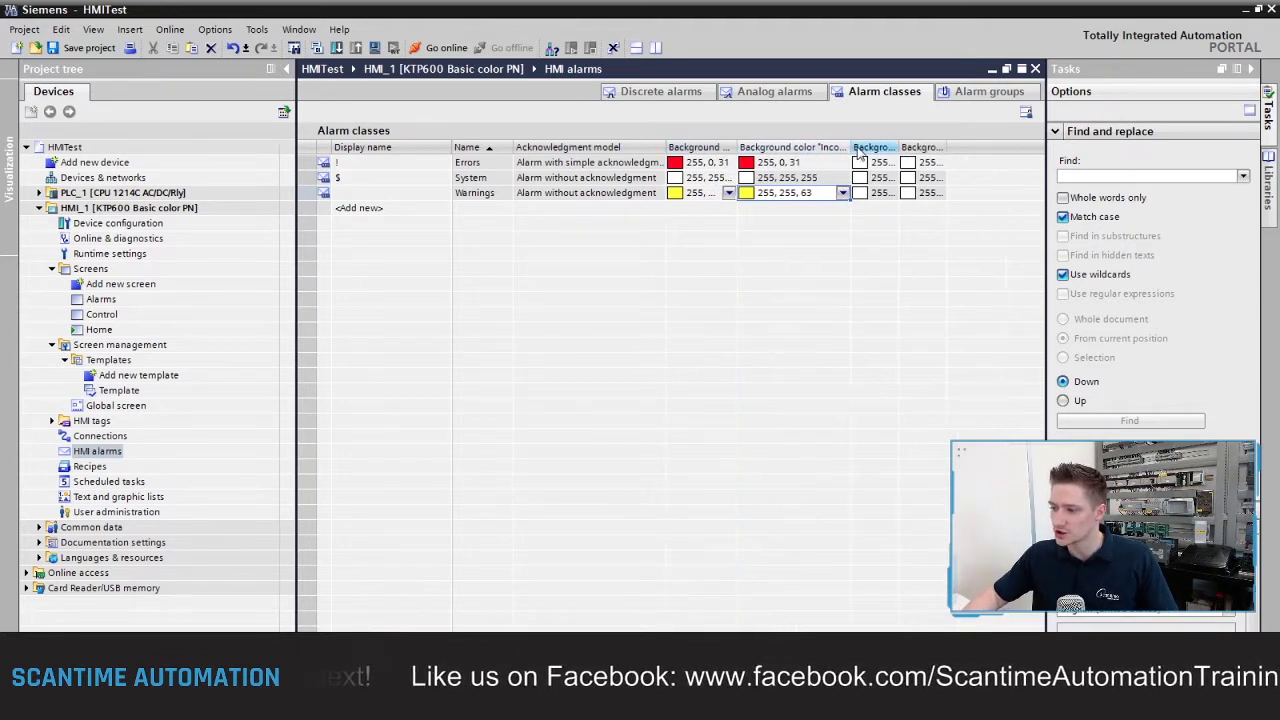
pyautogui.moveTo(850, 150); pyautogui.dragTo(982, 150)
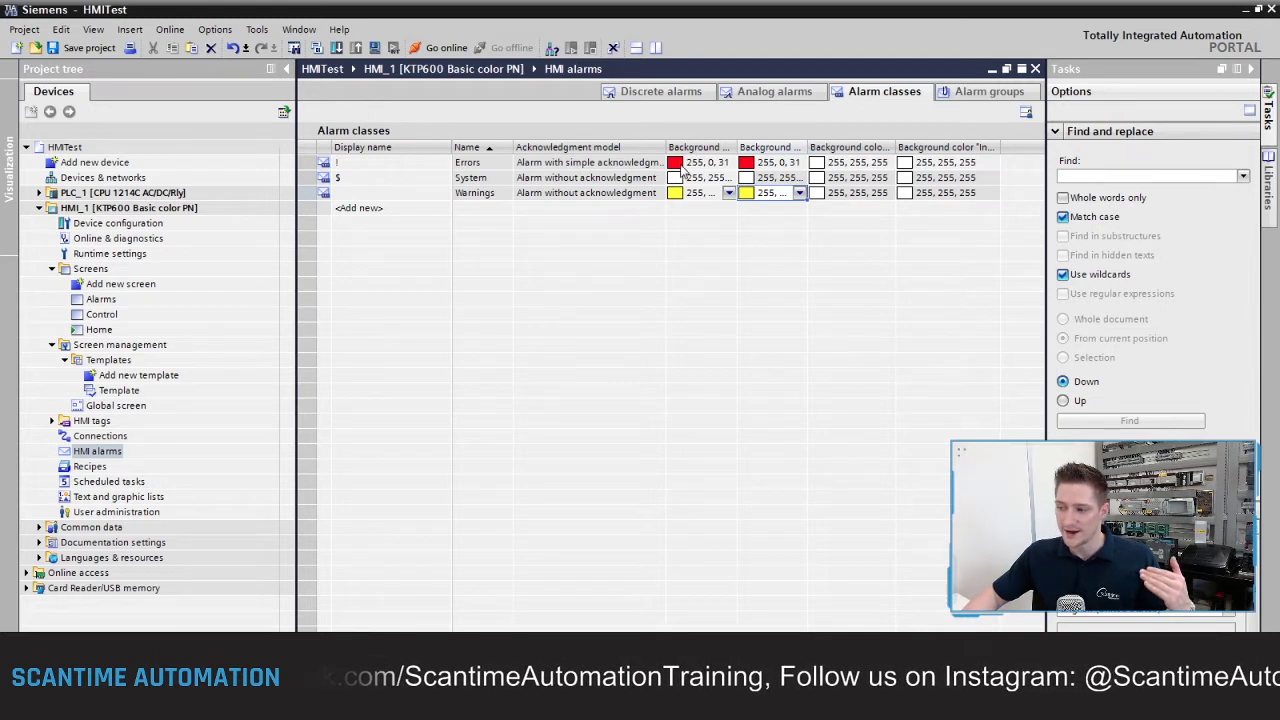
pyautogui.click(873, 165)
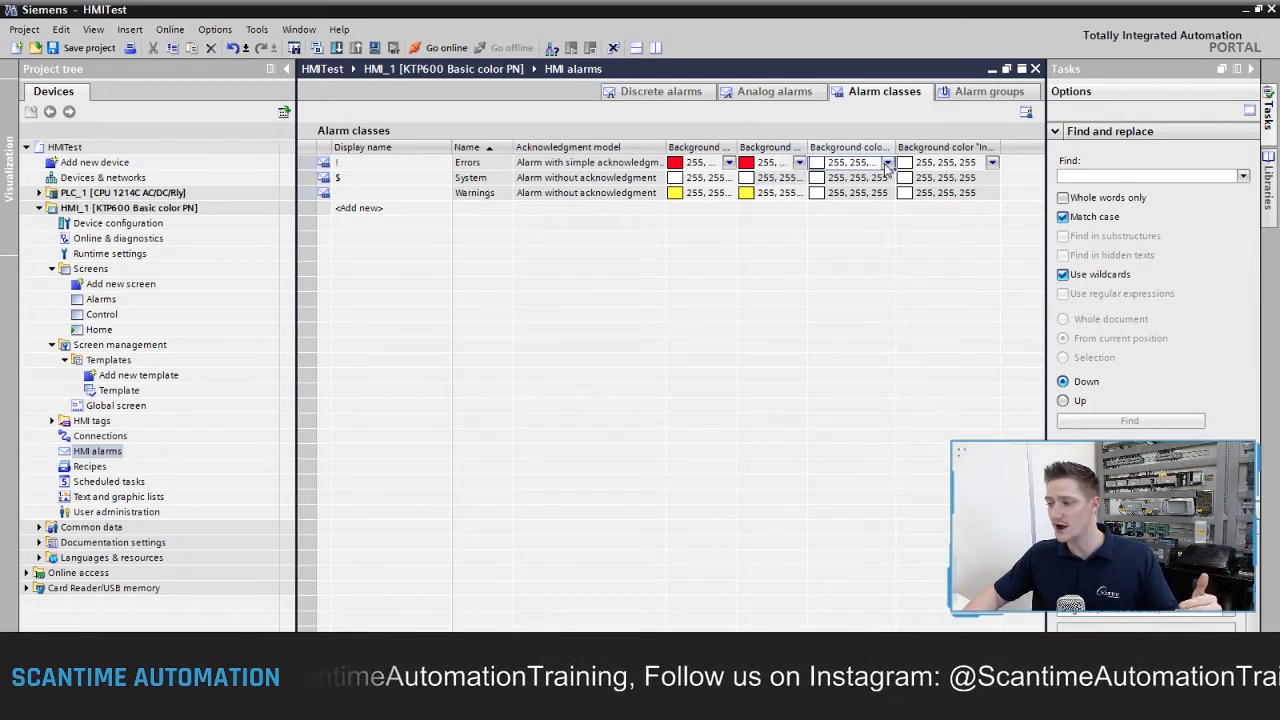
pyautogui.click(888, 162)
pyautogui.click(840, 222)
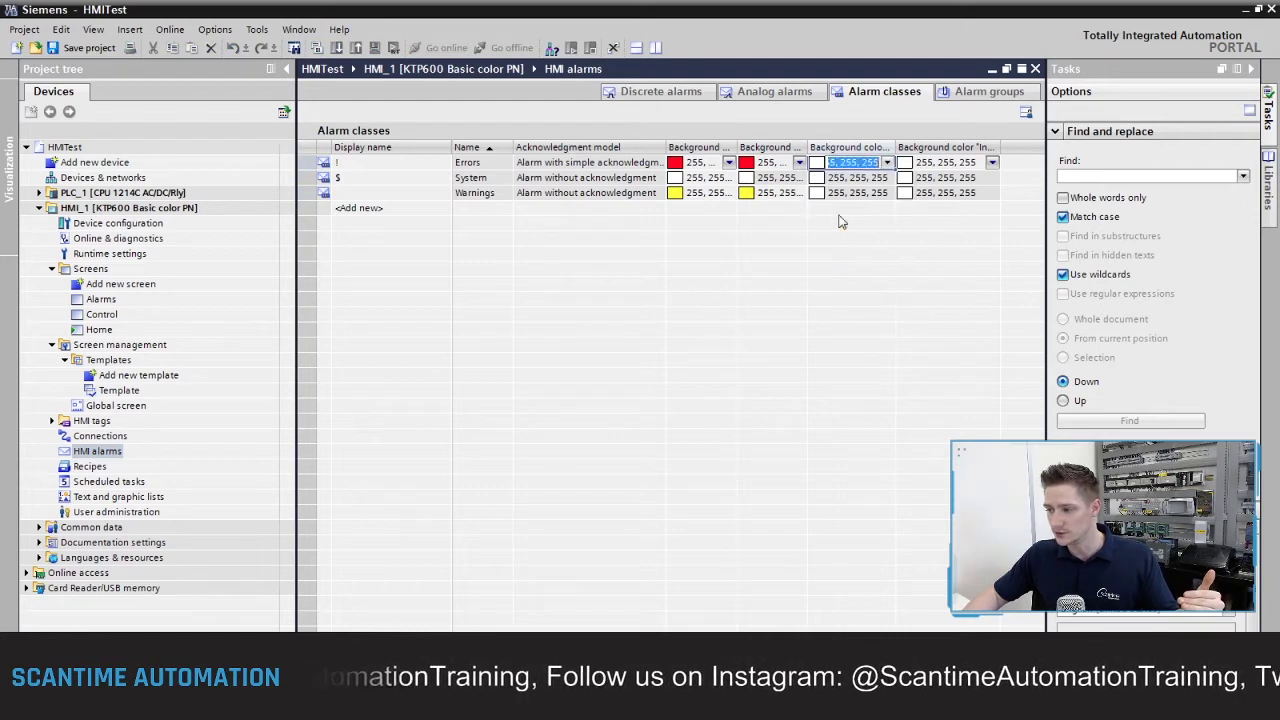
pyautogui.click(990, 166)
pyautogui.click(992, 163)
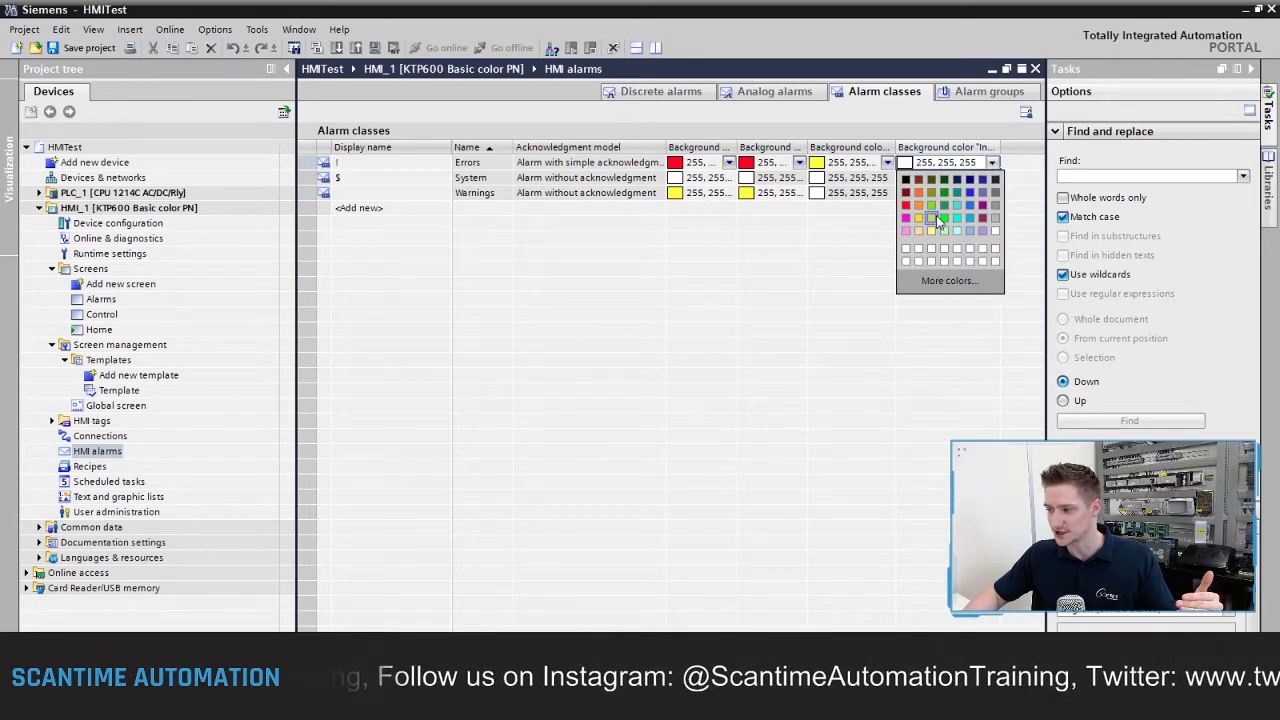
pyautogui.click(931, 218)
pyautogui.click(845, 178)
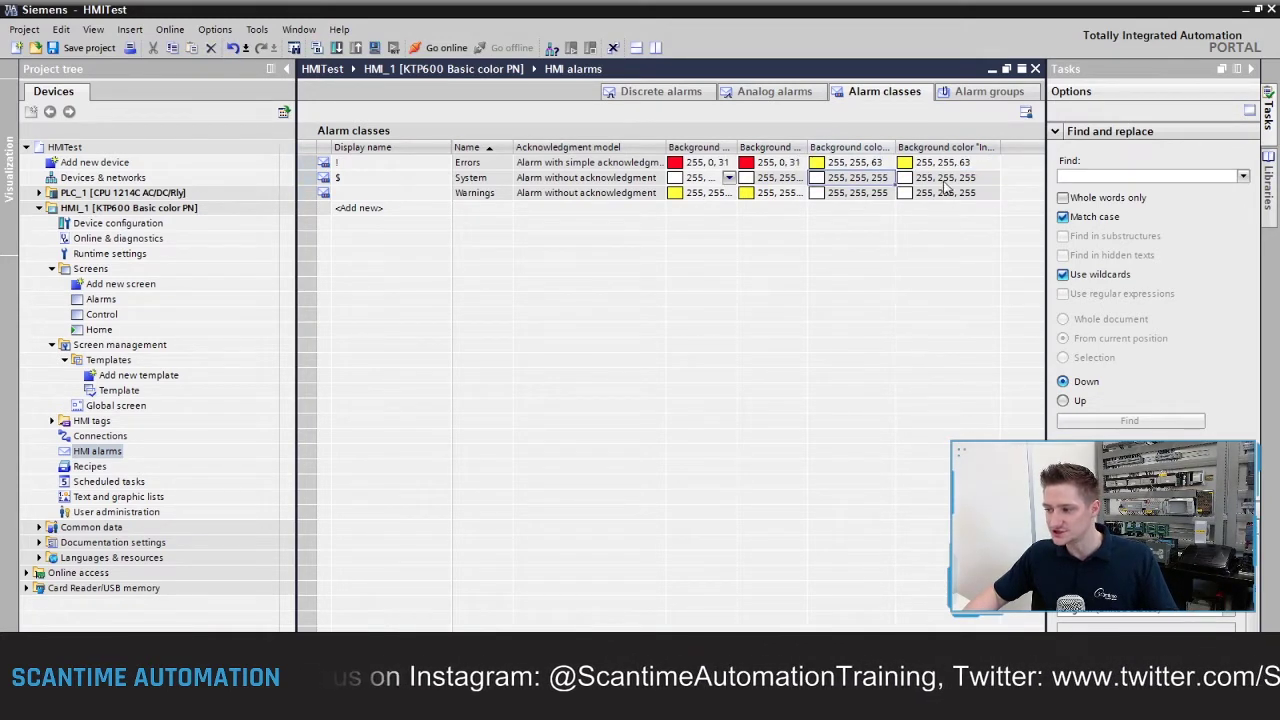
pyautogui.click(925, 192)
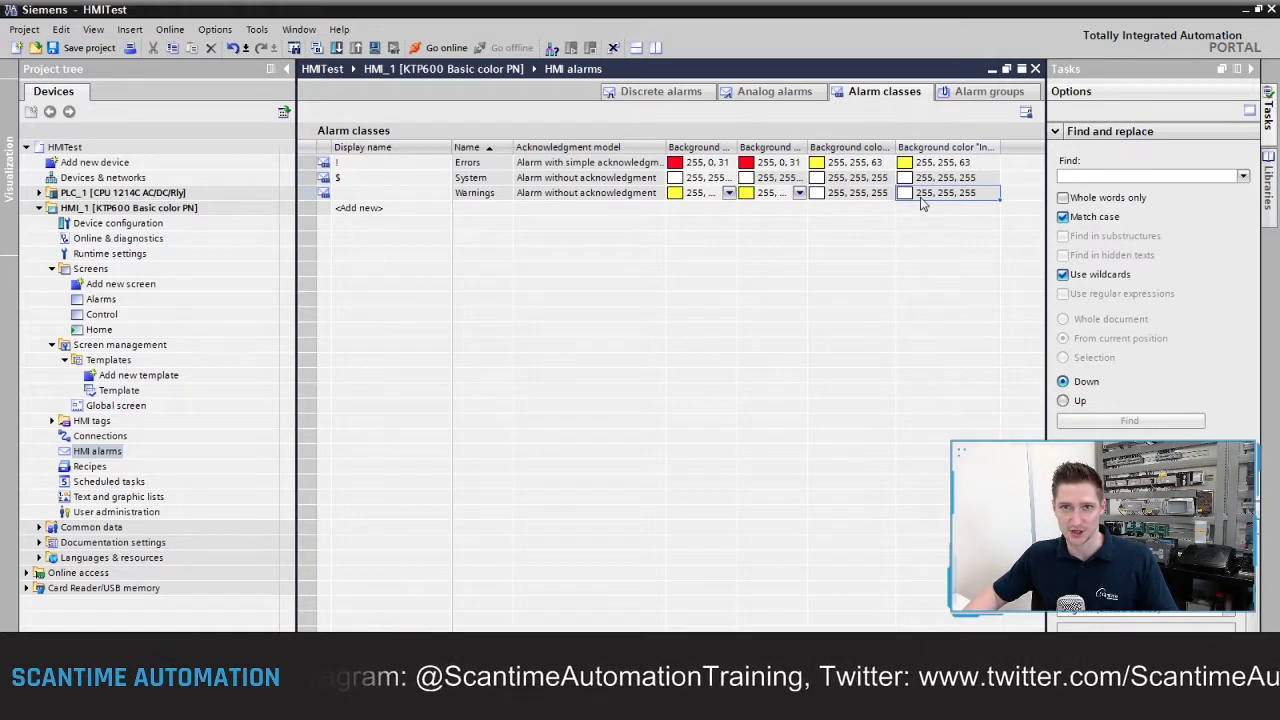
pyautogui.click(772, 193)
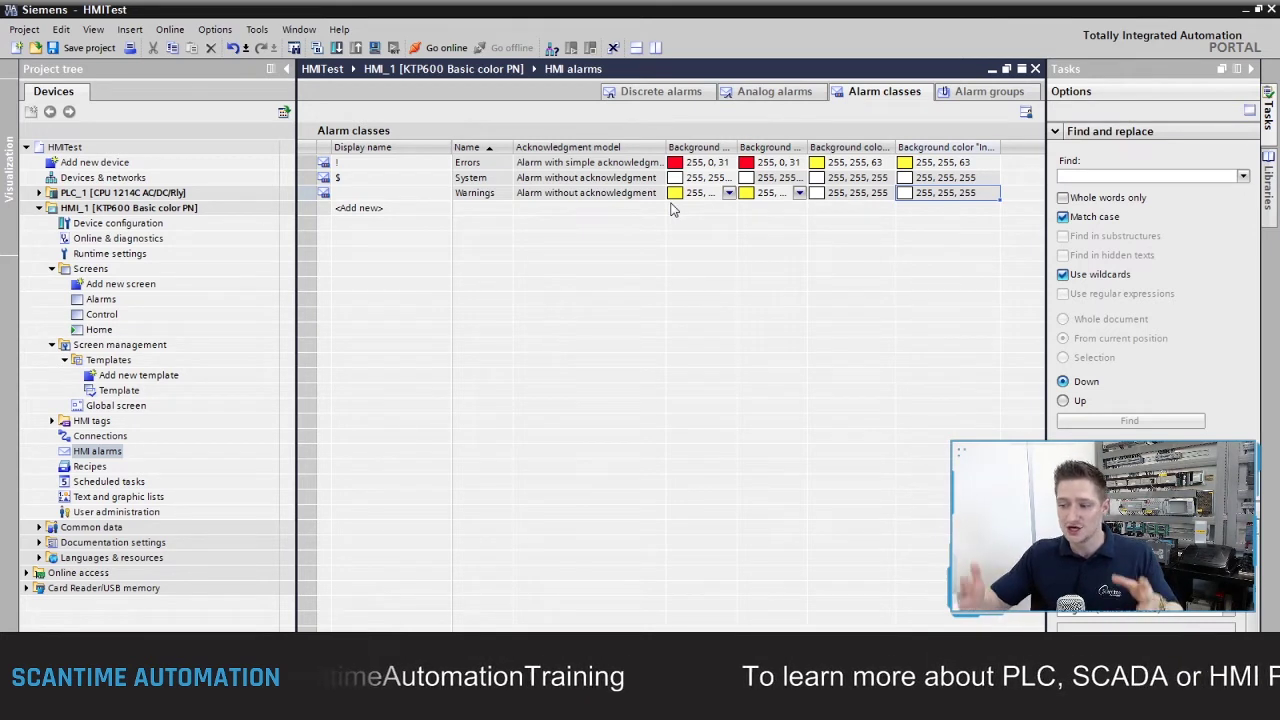
# Enable alarm class colors in the alarm runtime settings of HMI_1, close the settings and save the project
pyautogui.doubleClick(122, 255)
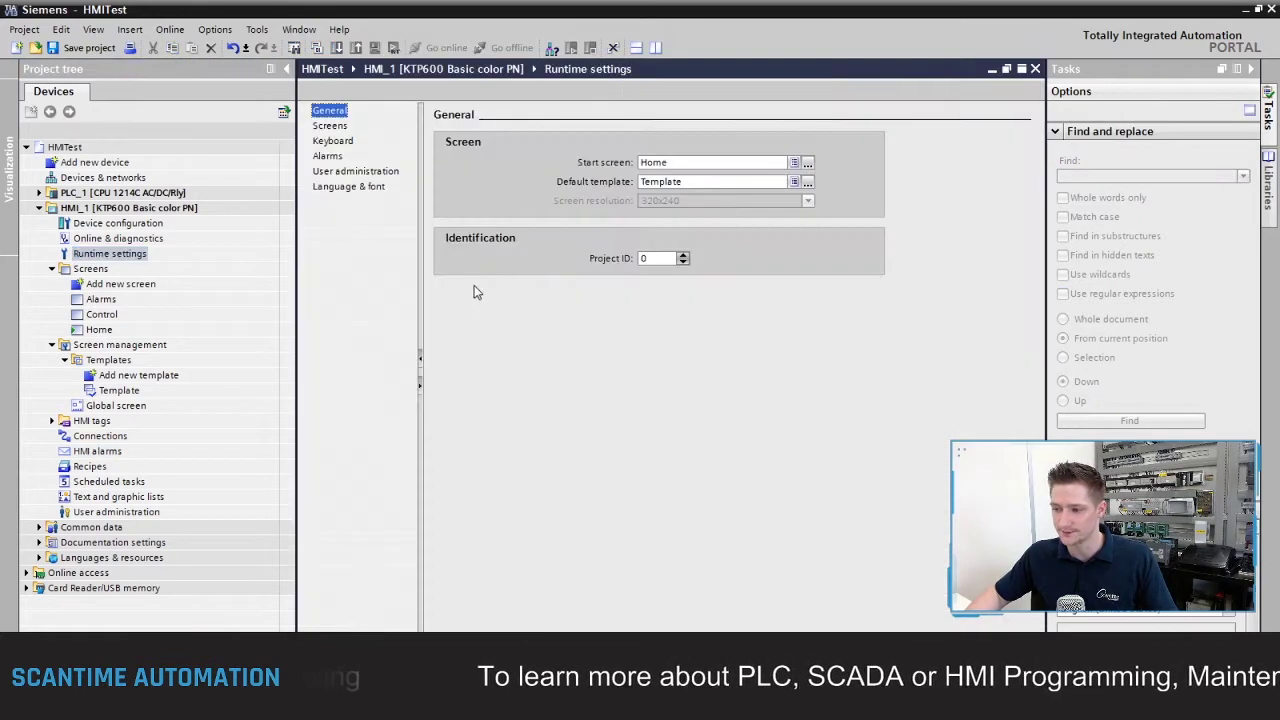
pyautogui.click(329, 157)
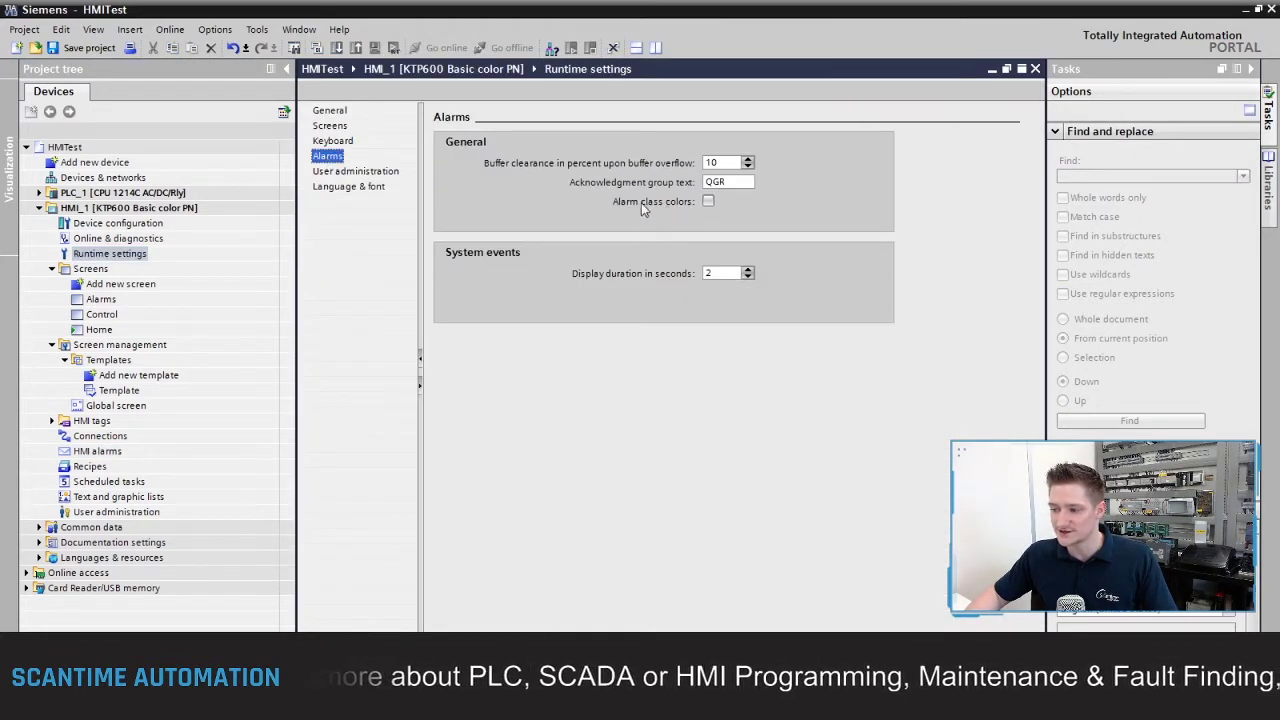
pyautogui.click(709, 202)
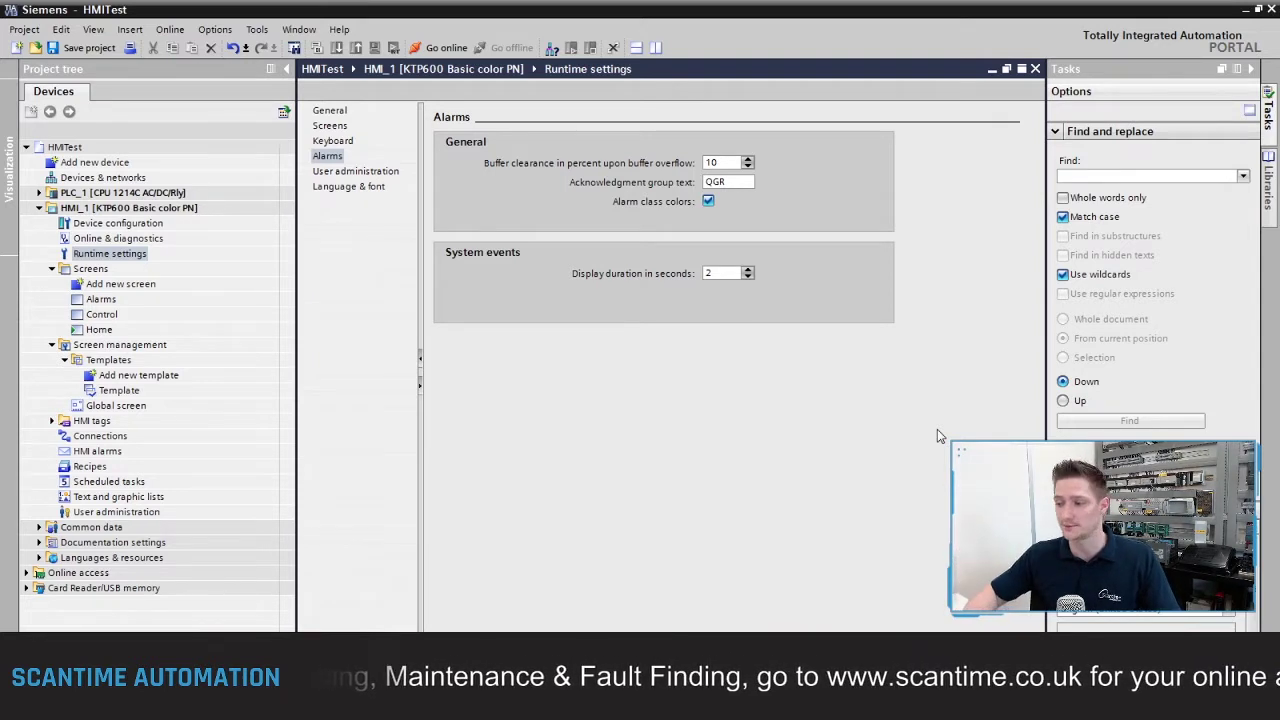
pyautogui.click(1036, 69)
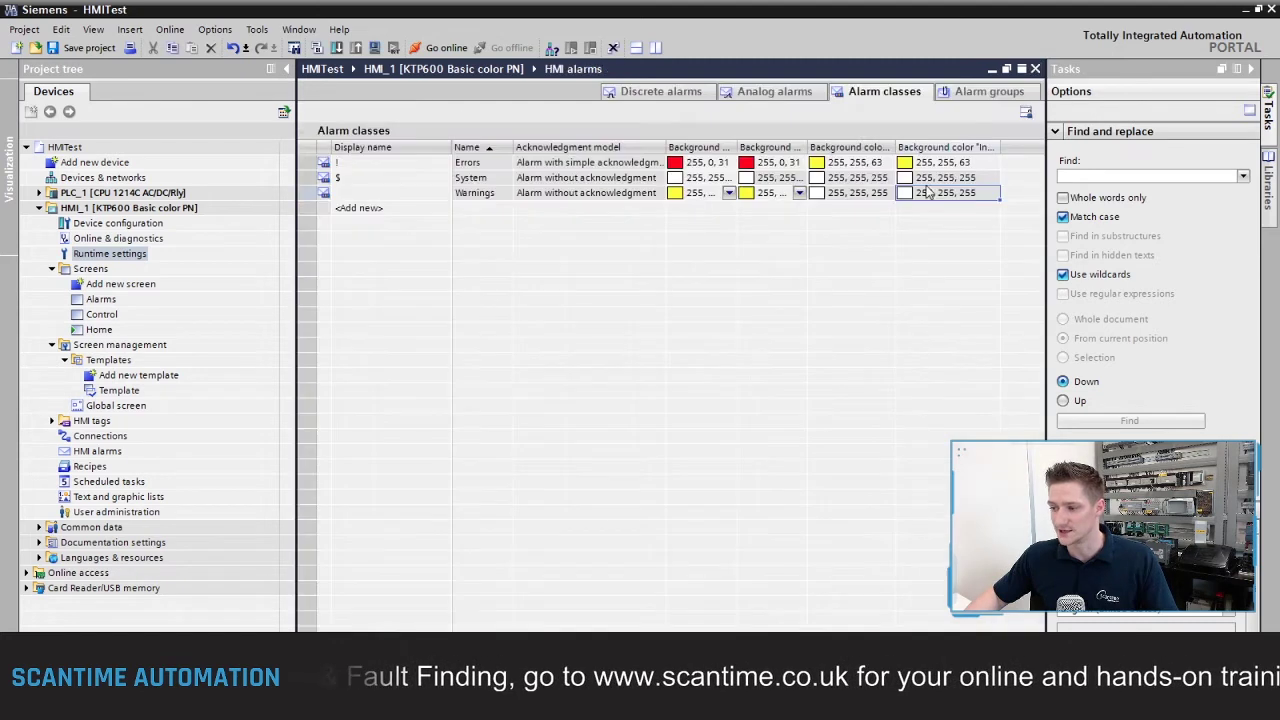
pyautogui.click(87, 49)
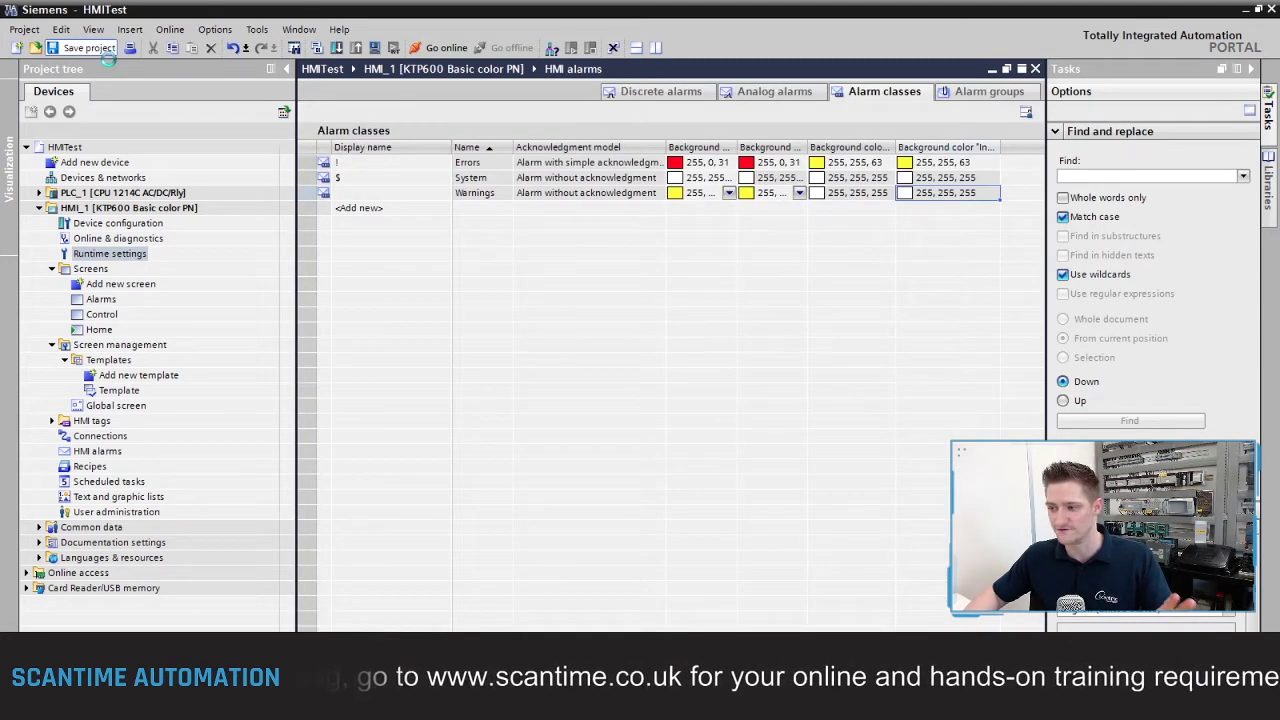
# Add a discrete alarm with the text "High High Alarm" and keep its alarm class as Errors
pyautogui.click(670, 91)
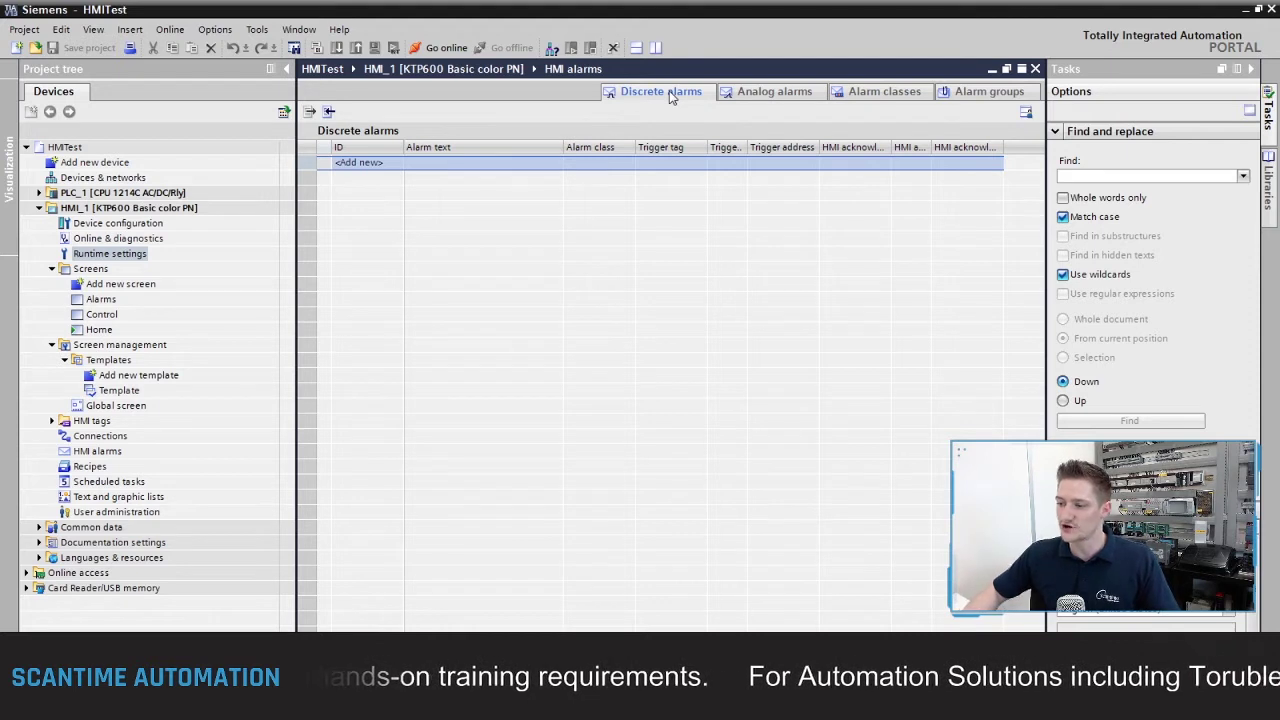
pyautogui.click(477, 166)
pyautogui.click(478, 165)
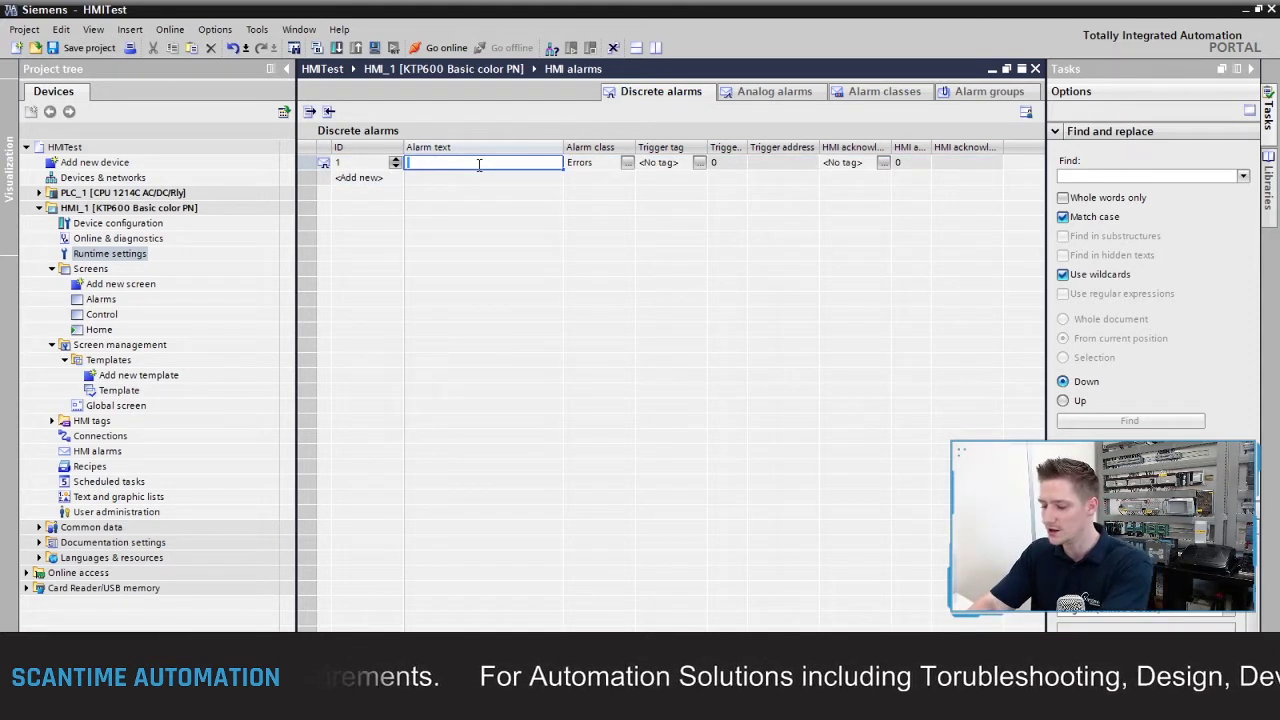
pyautogui.write('High High ')
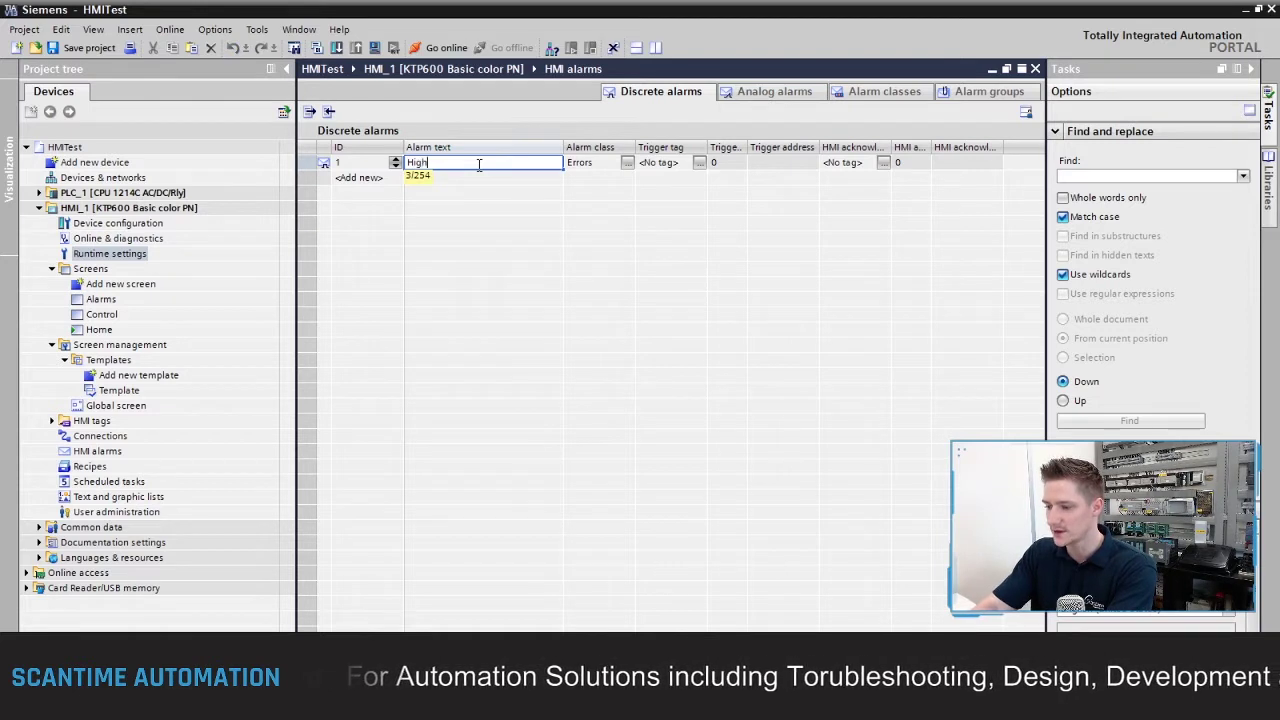
pyautogui.write('Alarm')
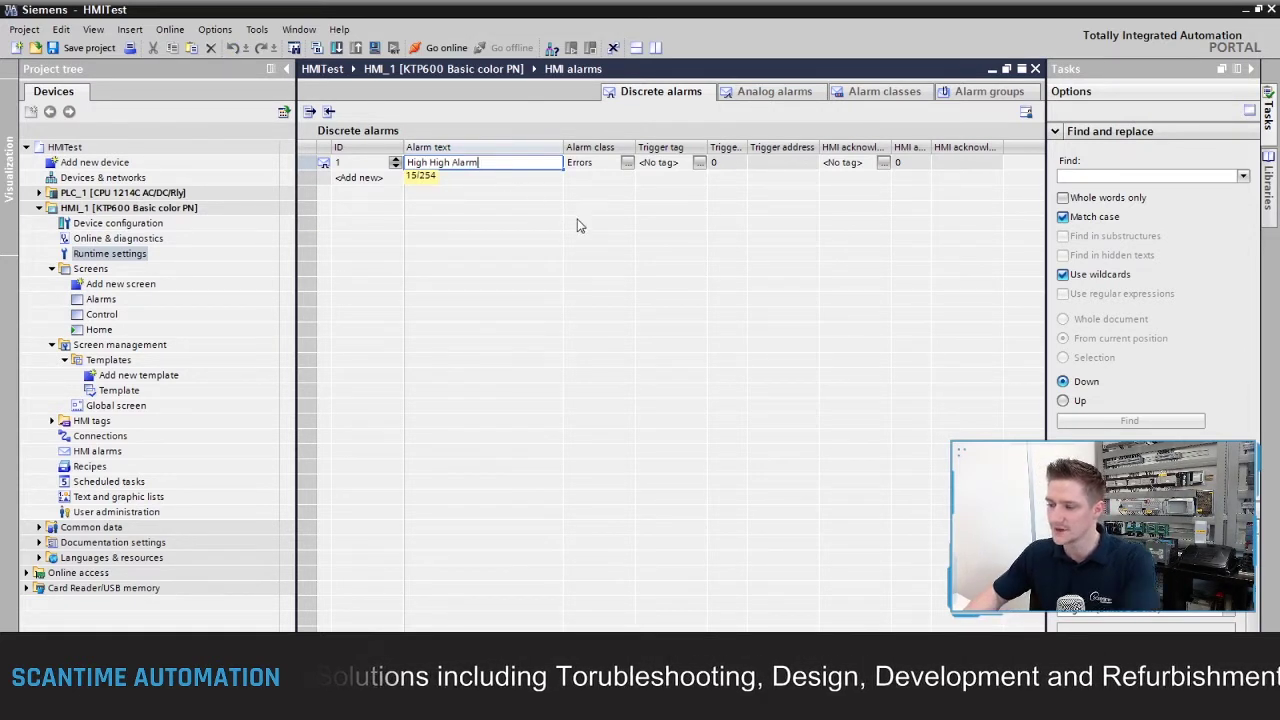
pyautogui.press('Return')
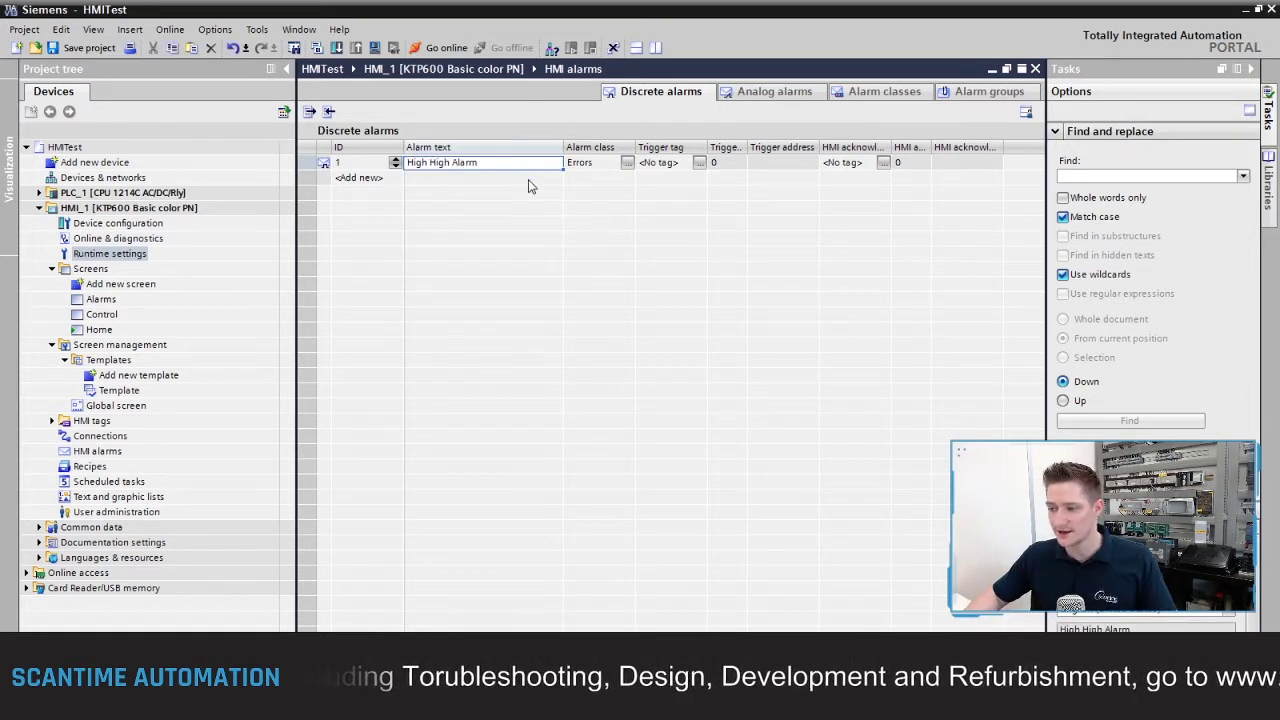
pyautogui.click(612, 165)
pyautogui.click(627, 163)
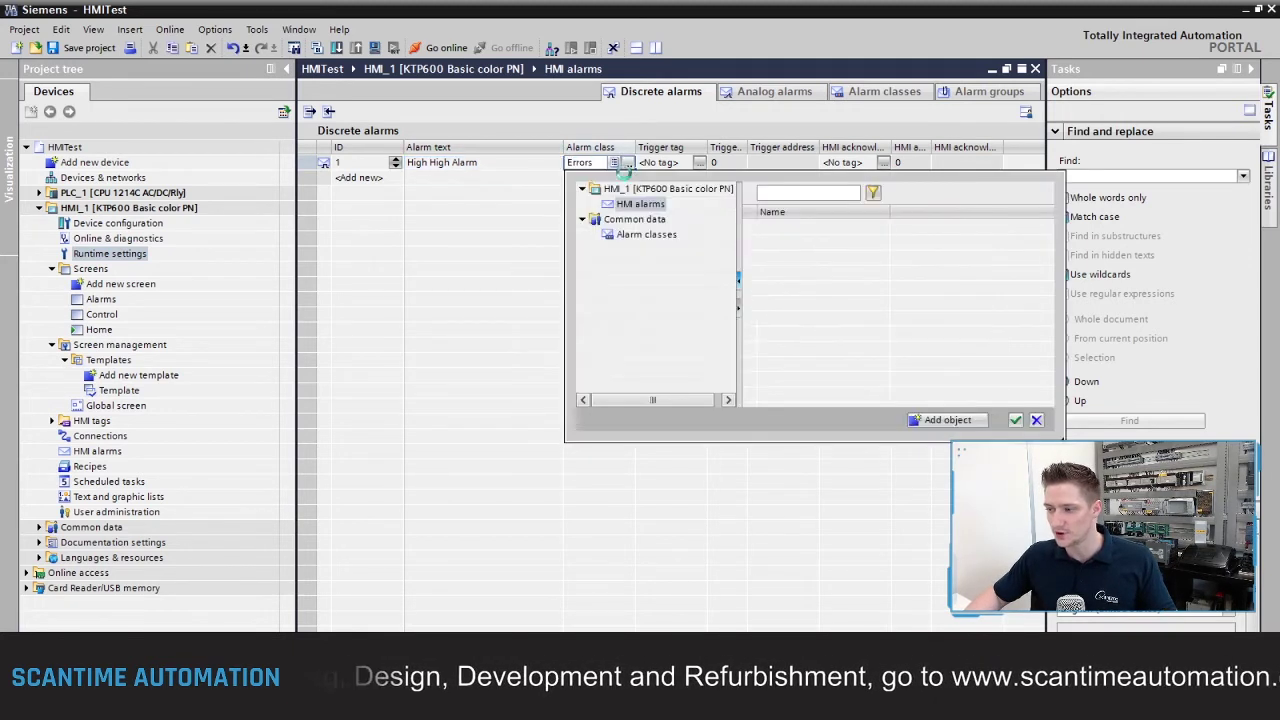
pyautogui.click(1033, 421)
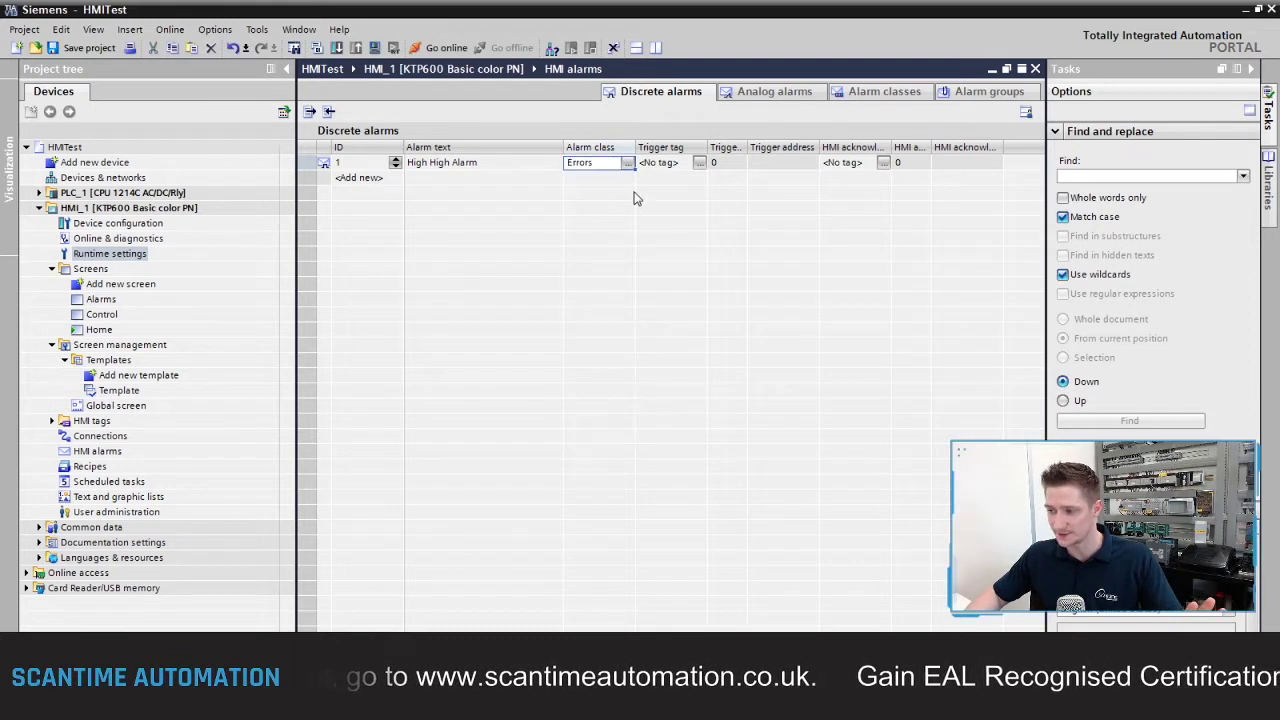
# Create an internal UInt HMI tag named Alarms as the High High Alarm's trigger tag and widen the Trigger bit column
pyautogui.click(698, 166)
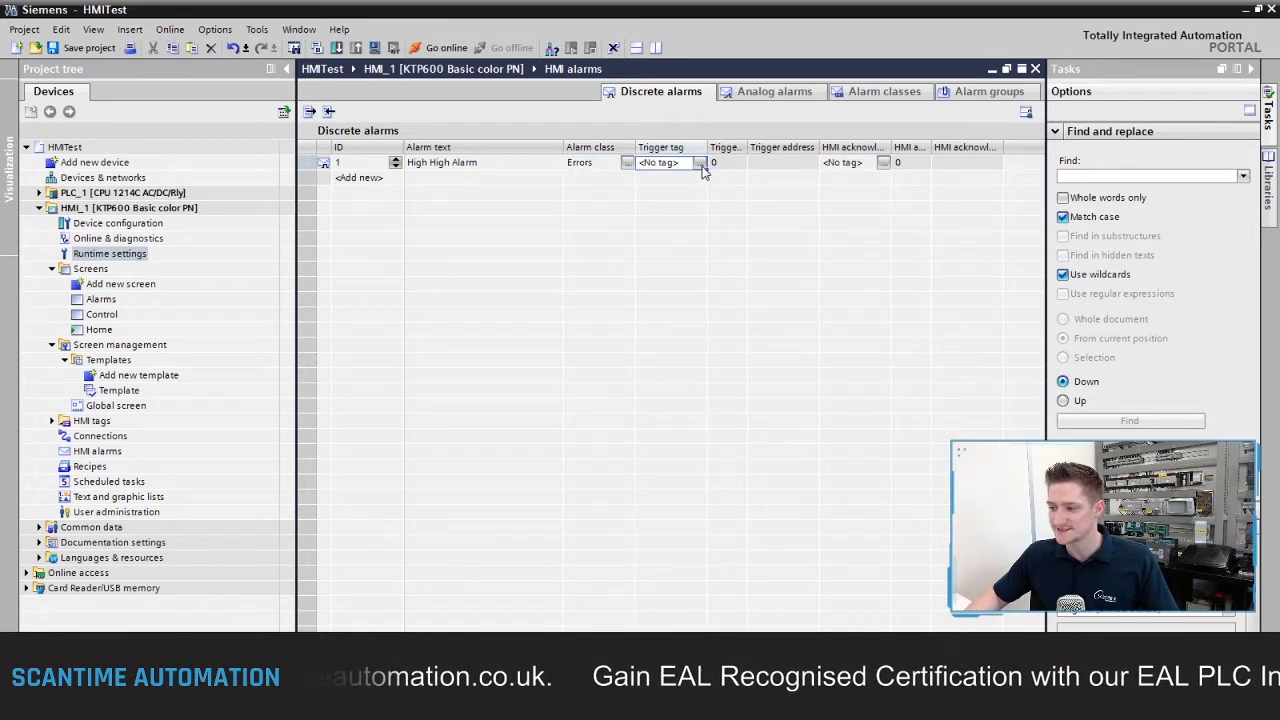
pyautogui.click(700, 164)
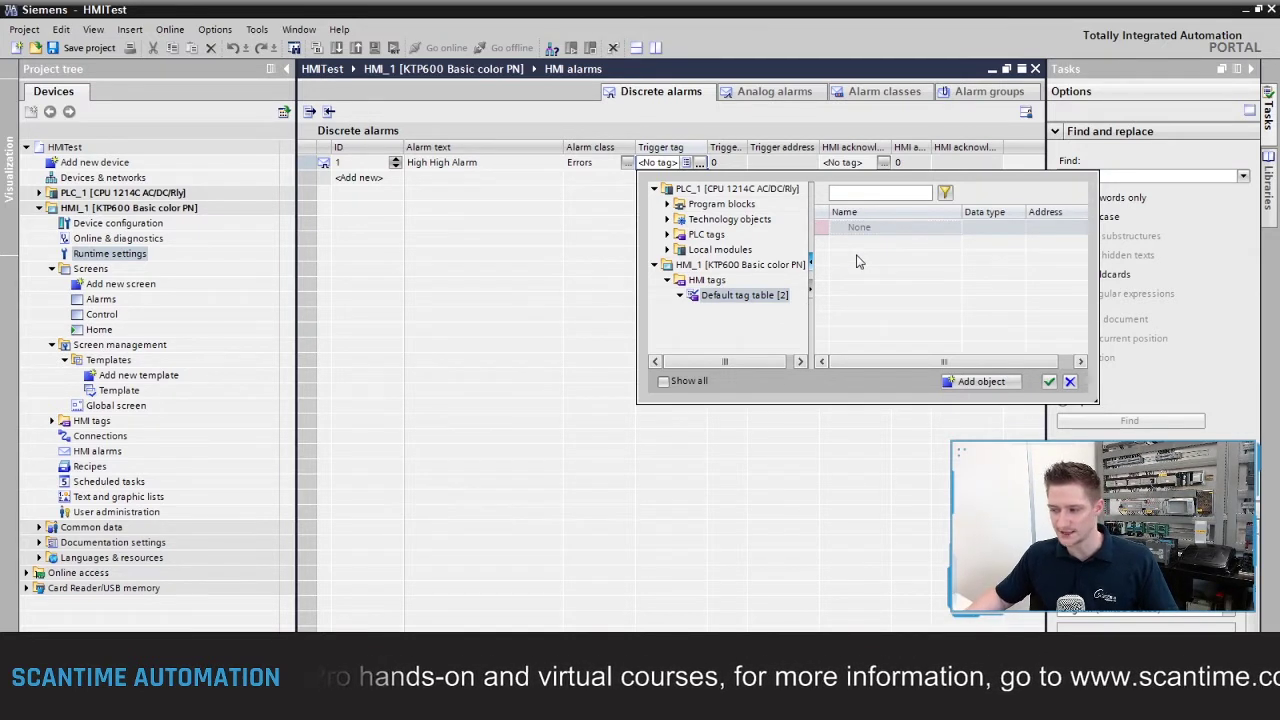
pyautogui.click(993, 386)
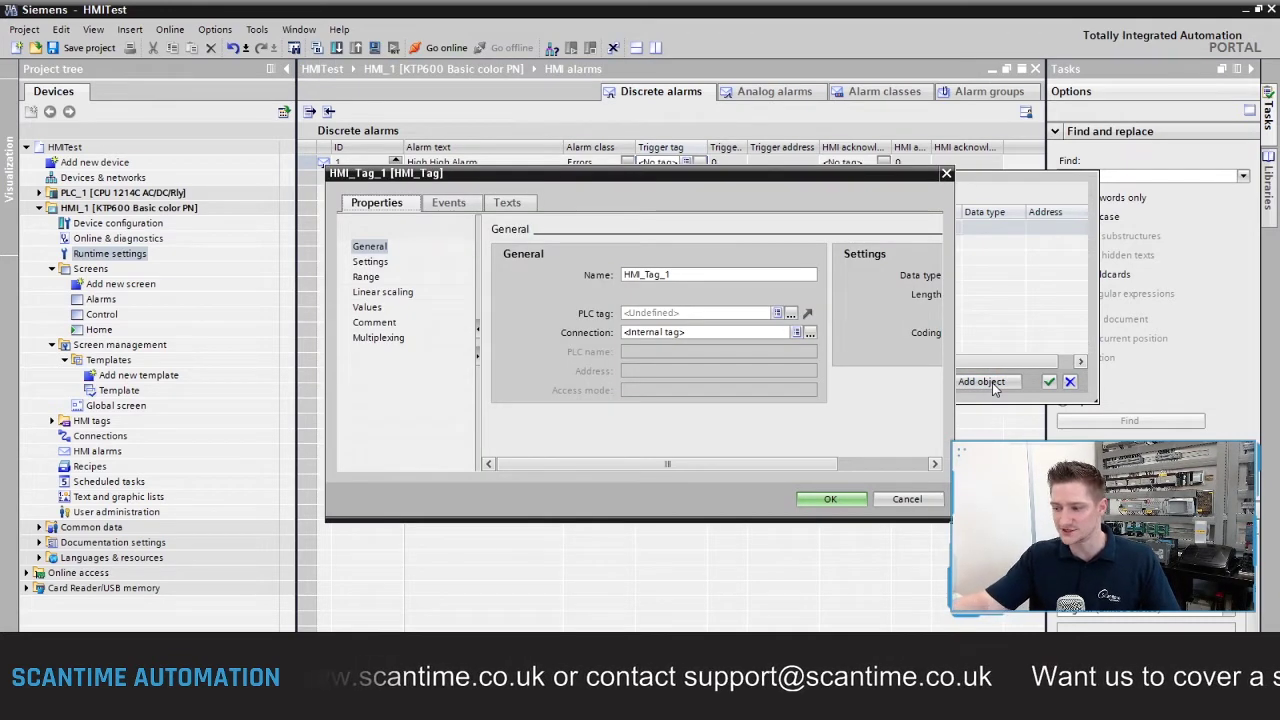
pyautogui.doubleClick(678, 274)
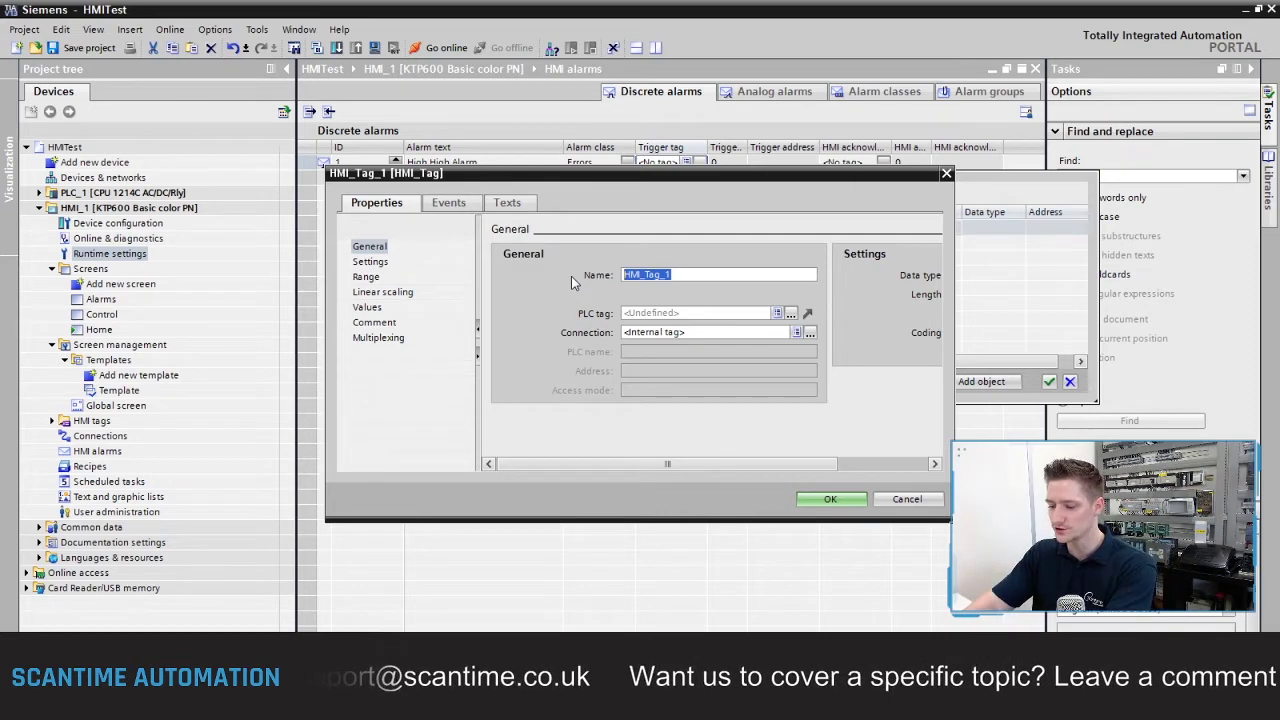
pyautogui.write('Alarms')
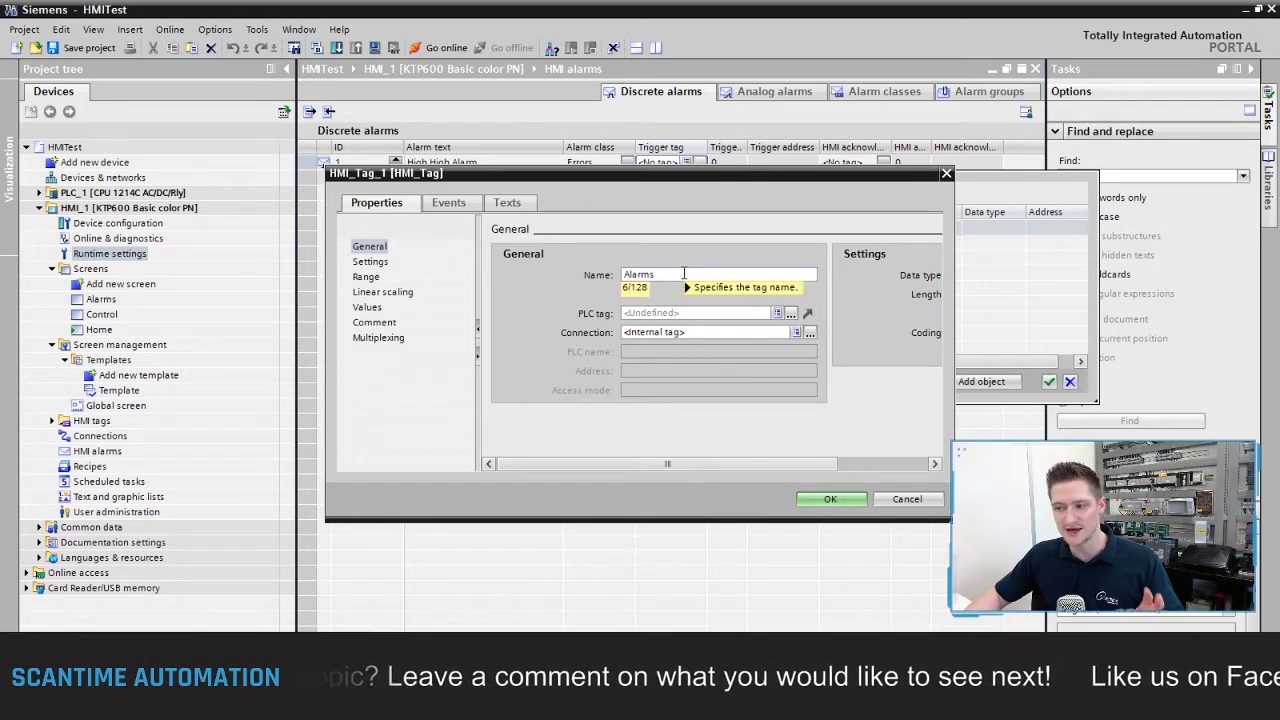
pyautogui.moveTo(685, 270)
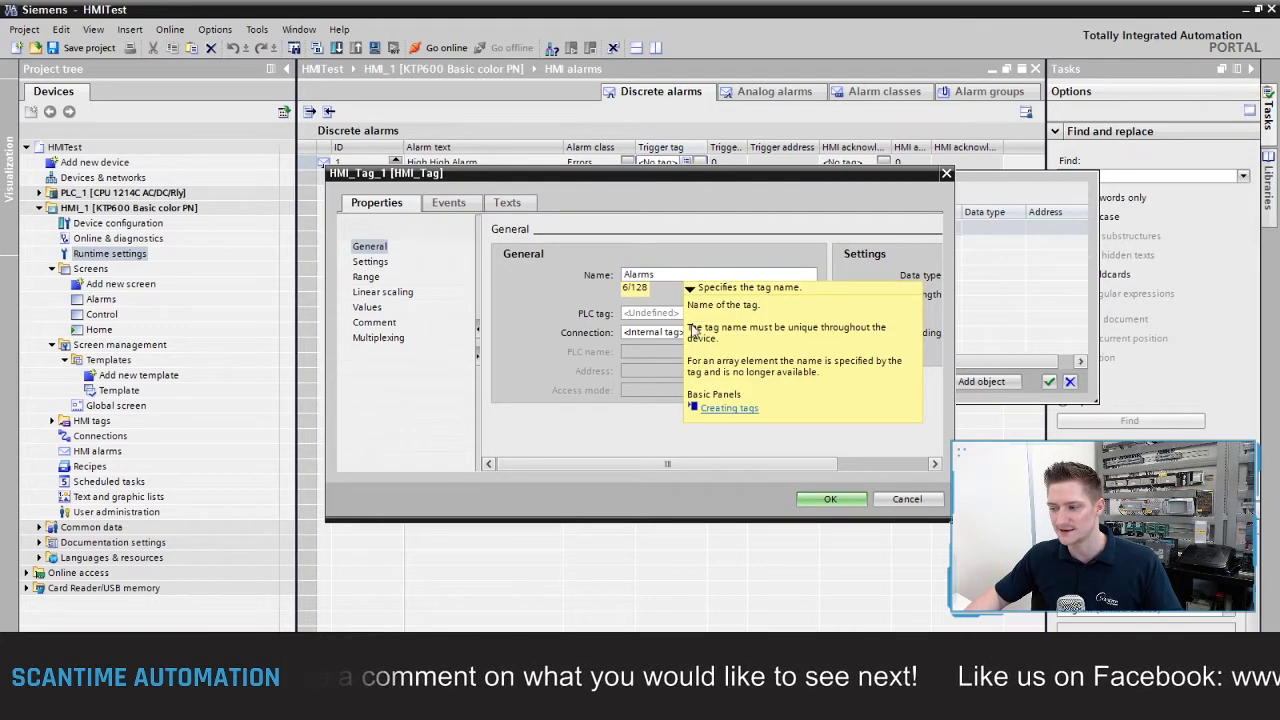
pyautogui.moveTo(681, 468); pyautogui.dragTo(790, 472)
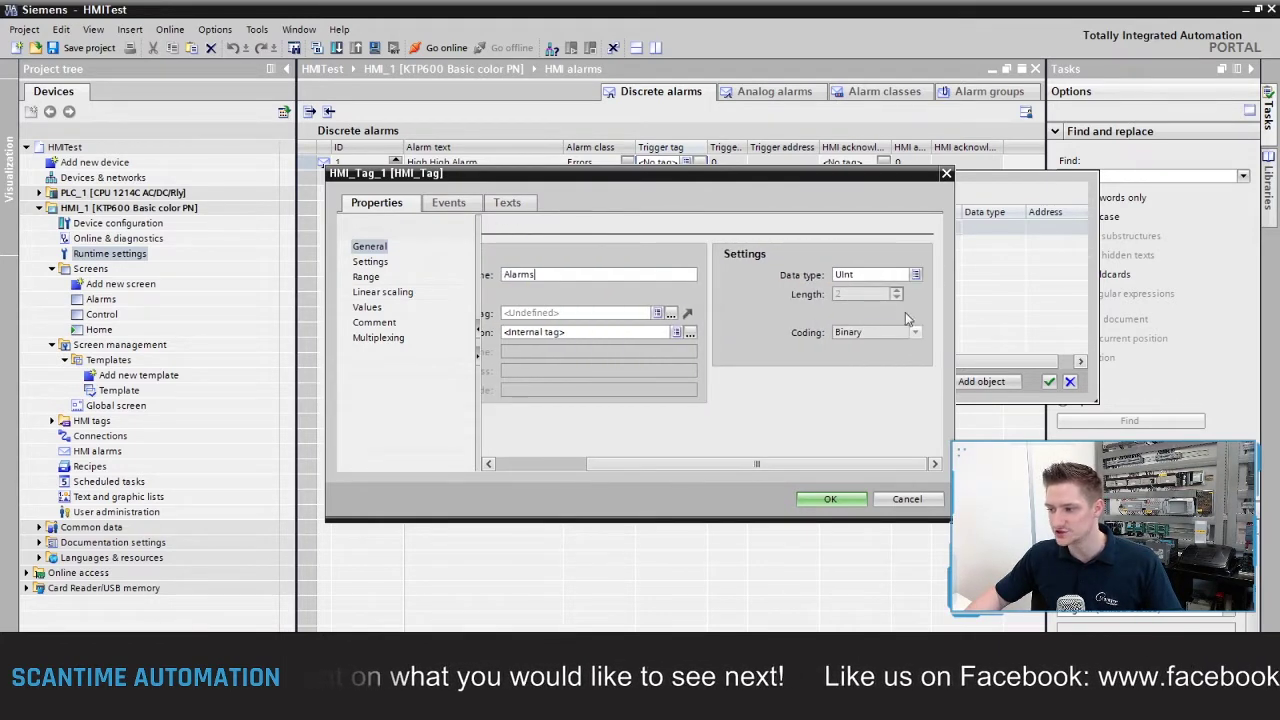
pyautogui.click(866, 274)
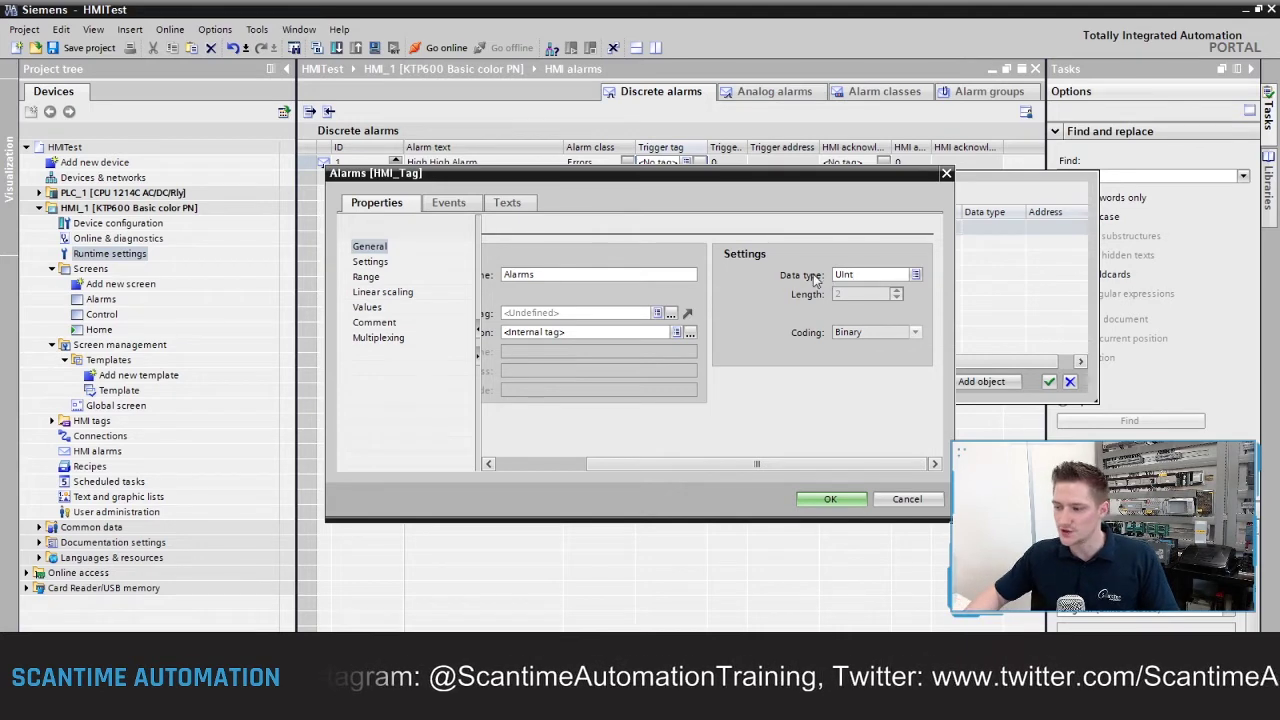
pyautogui.doubleClick(550, 274)
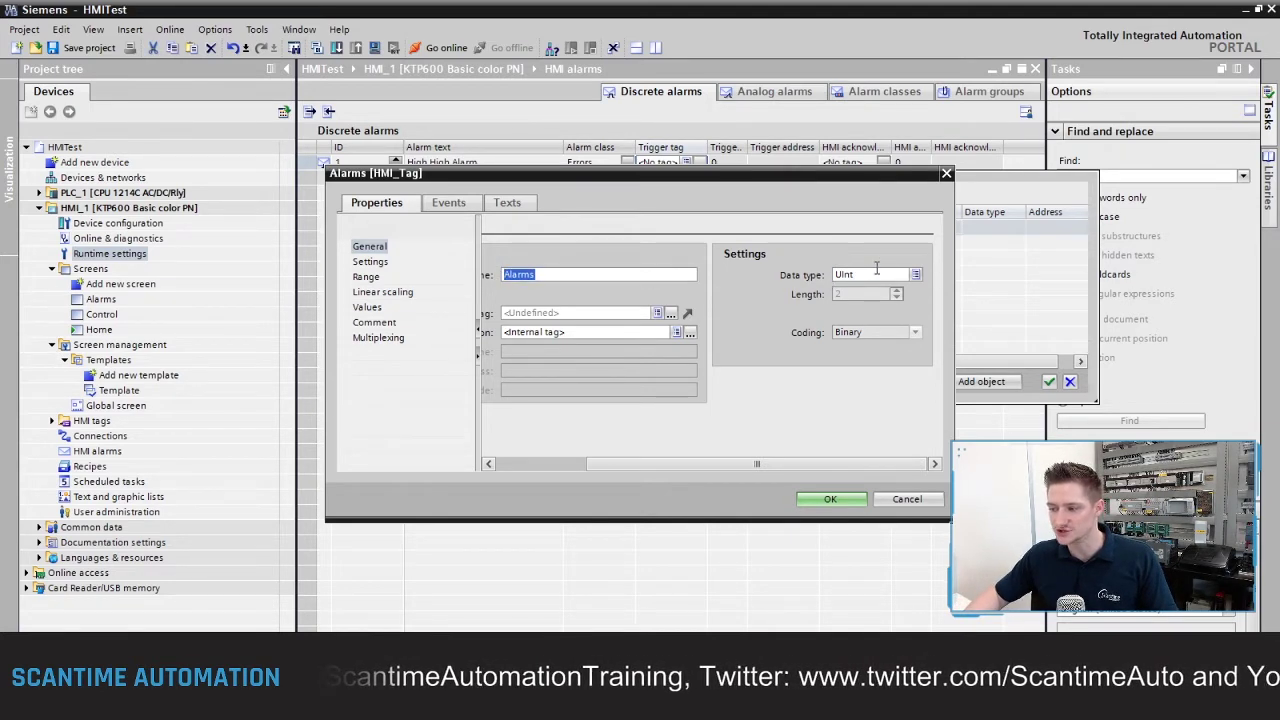
pyautogui.click(875, 275)
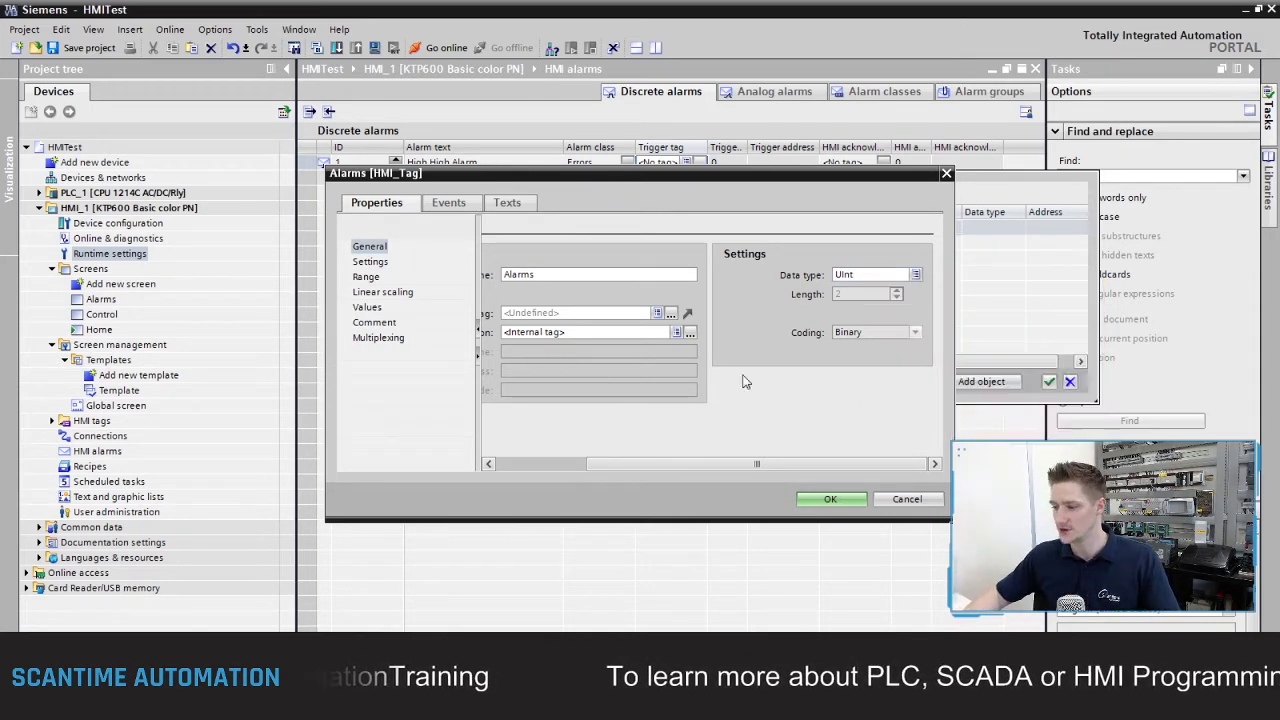
pyautogui.click(831, 499)
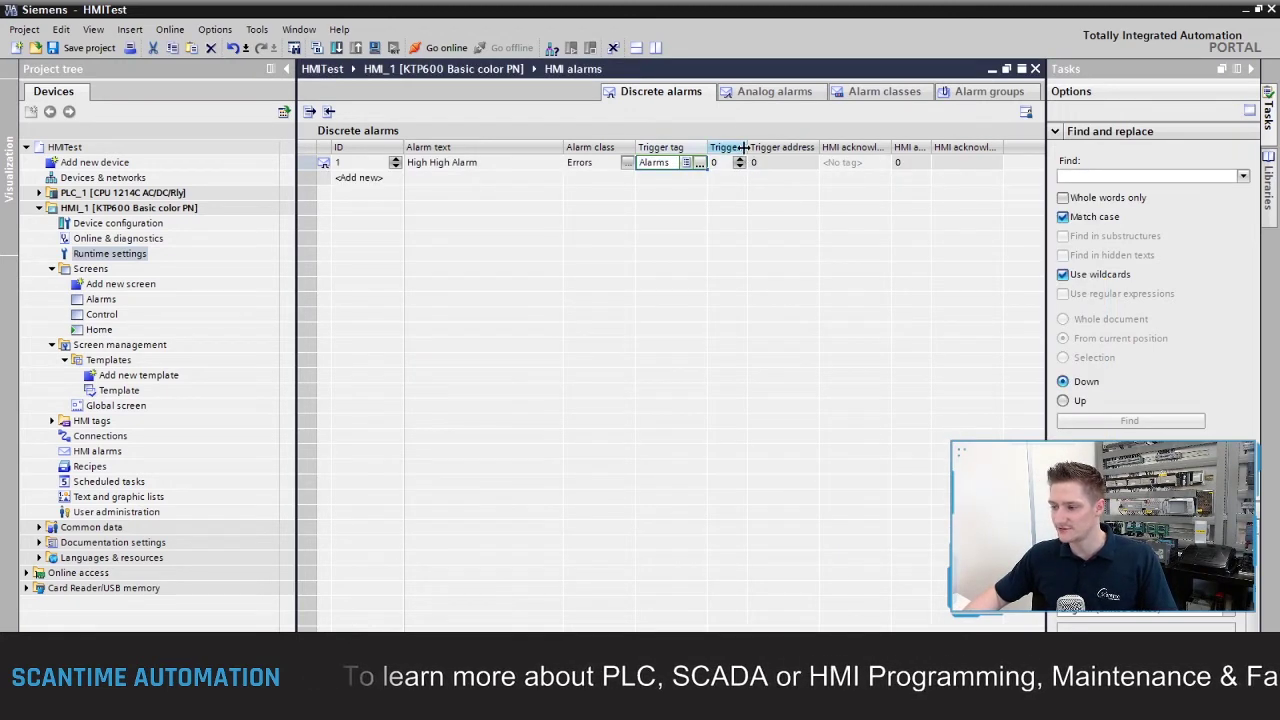
pyautogui.moveTo(745, 147); pyautogui.dragTo(780, 148)
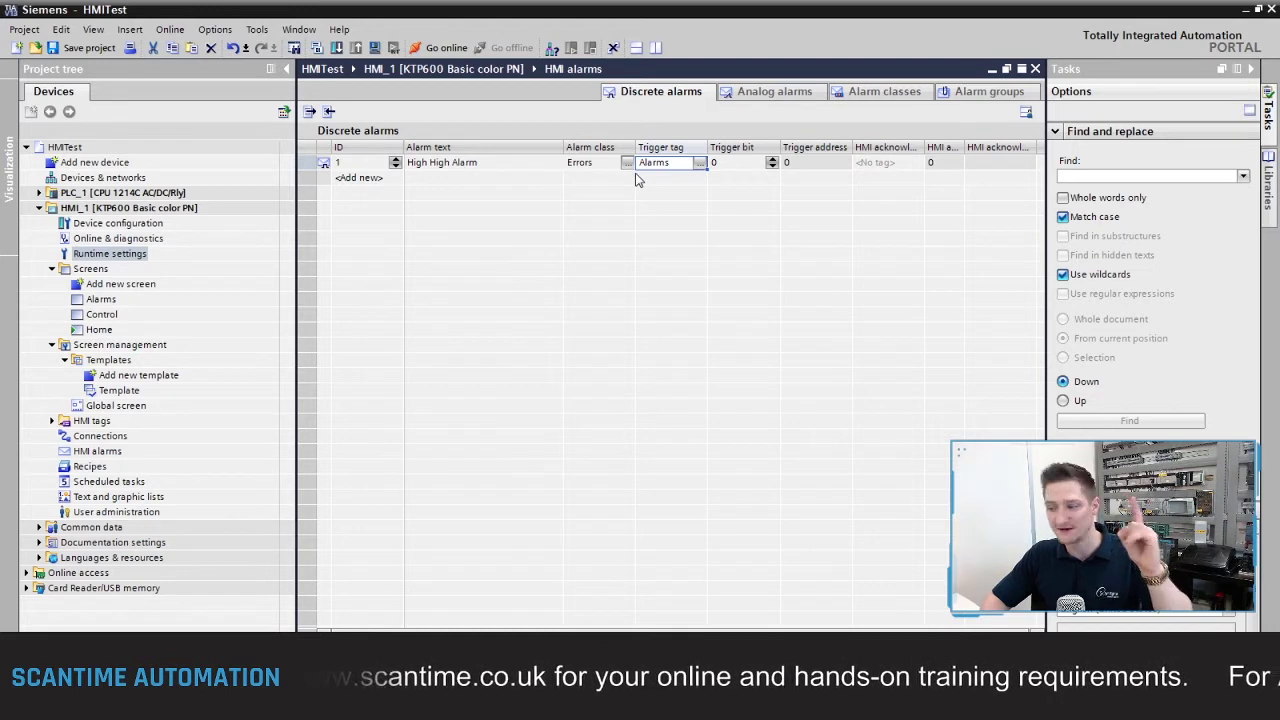
# Add a second discrete alarm with the text "Low Low Alarm", keeping class Errors, trigger tag Alarms and trigger bit 1
pyautogui.click(470, 165)
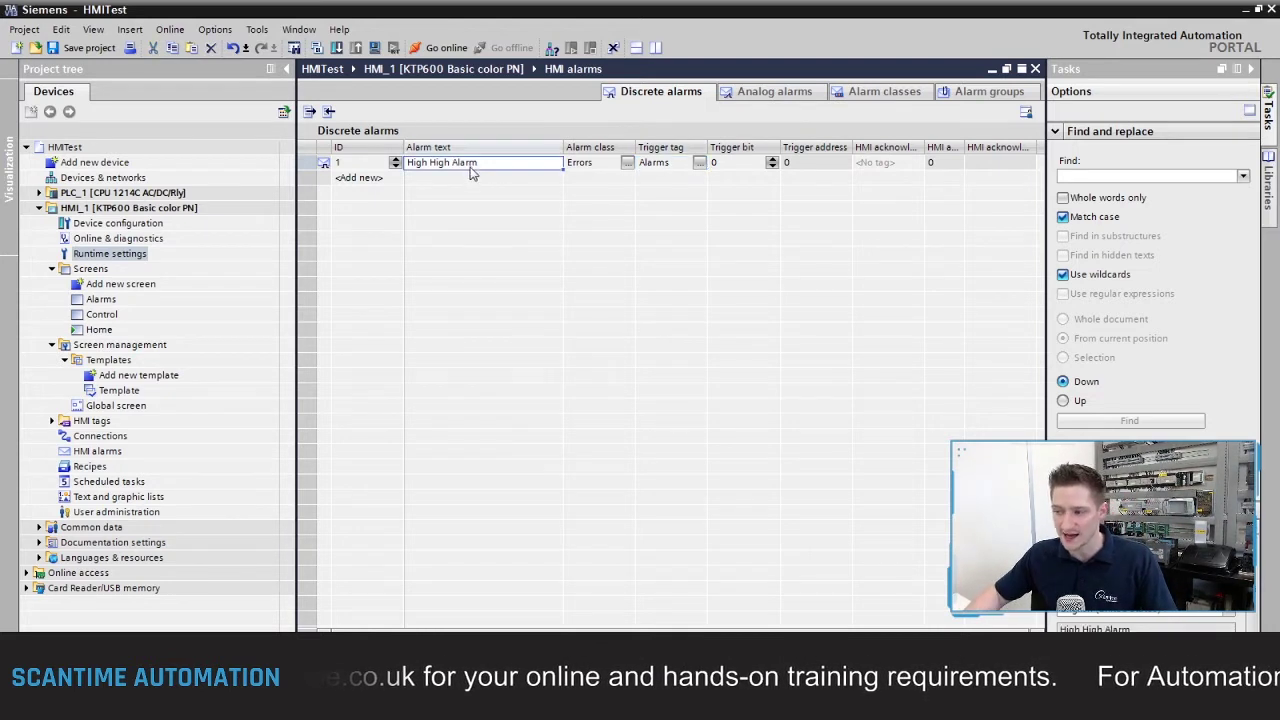
pyautogui.click(440, 178)
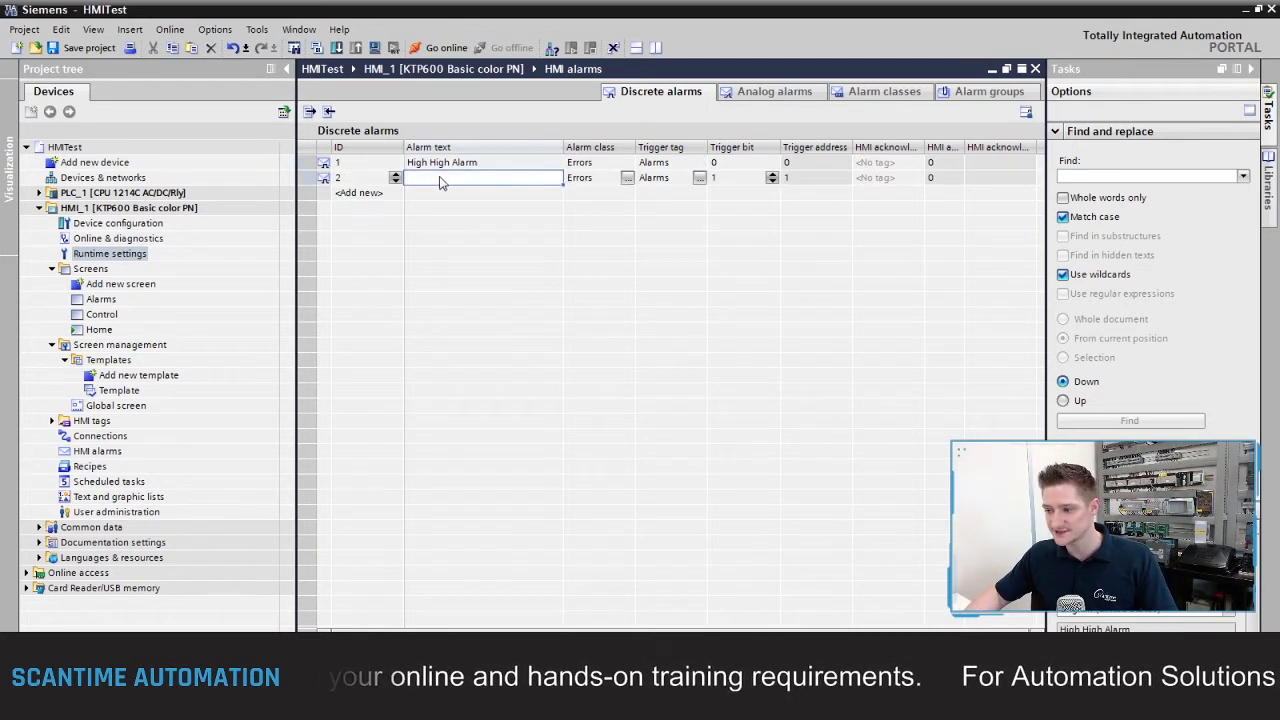
pyautogui.write('Low')
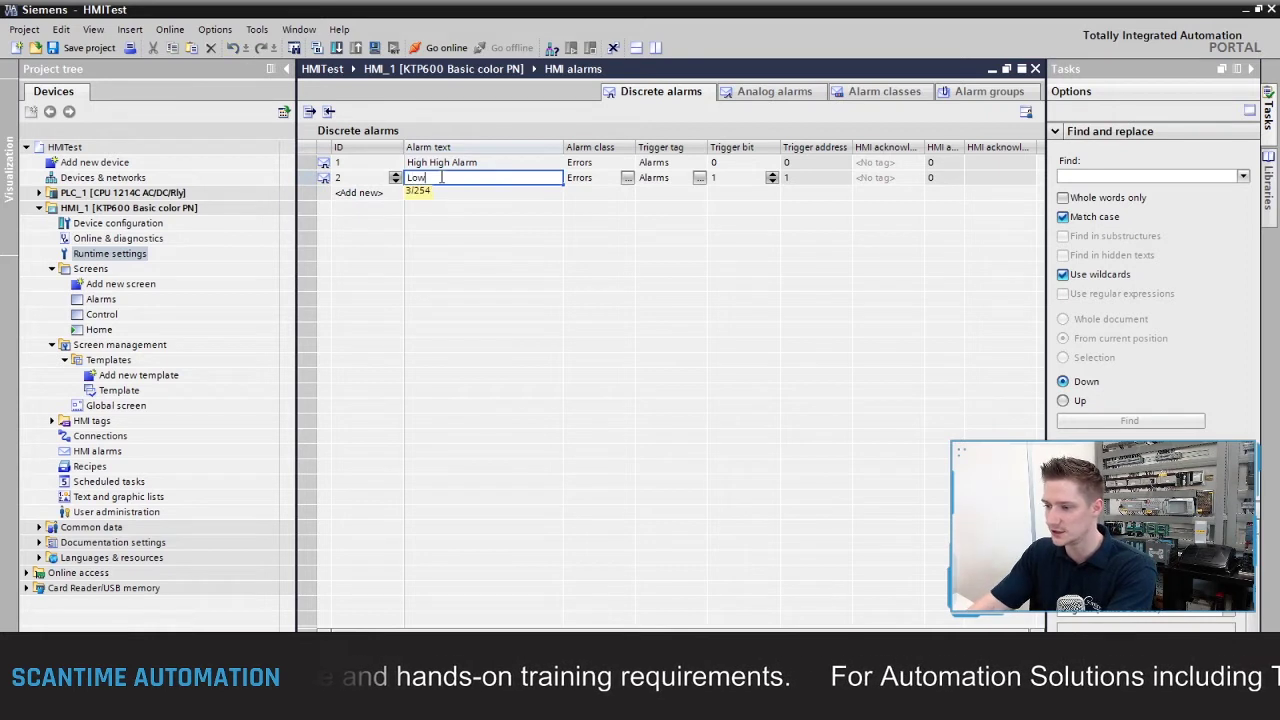
pyautogui.write(' Low Alarm')
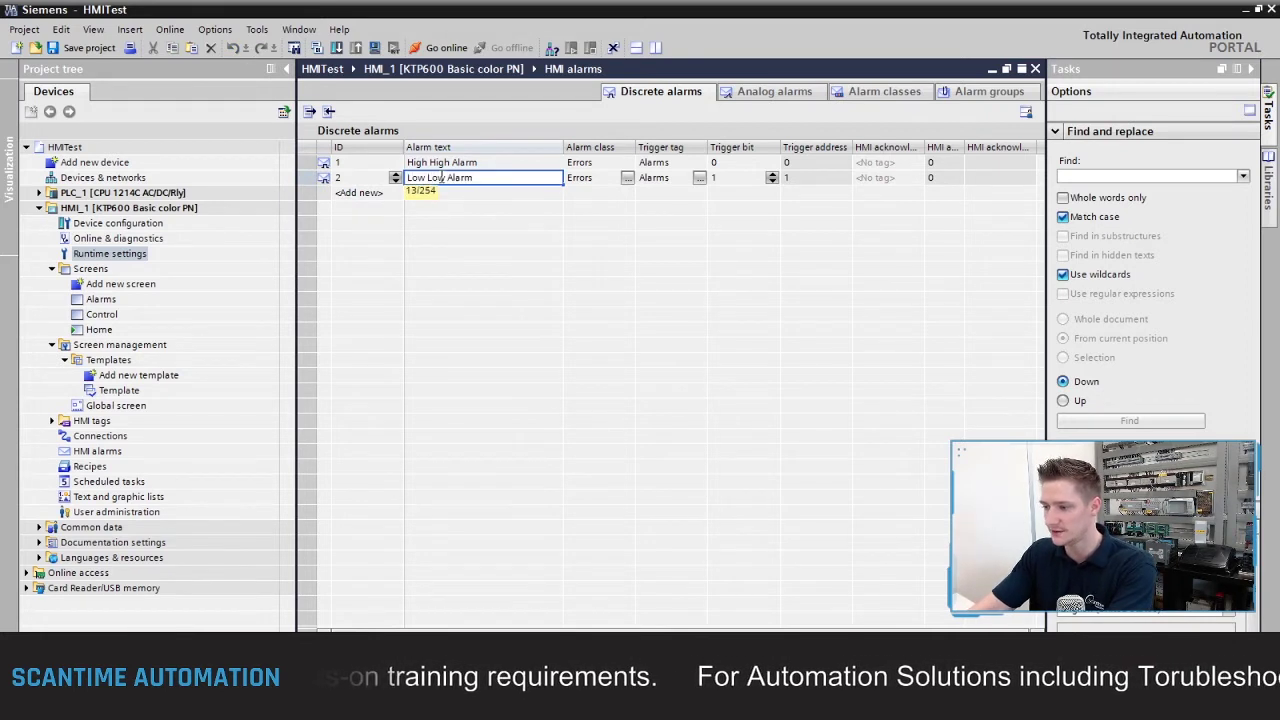
pyautogui.press('Return')
pyautogui.click(732, 181)
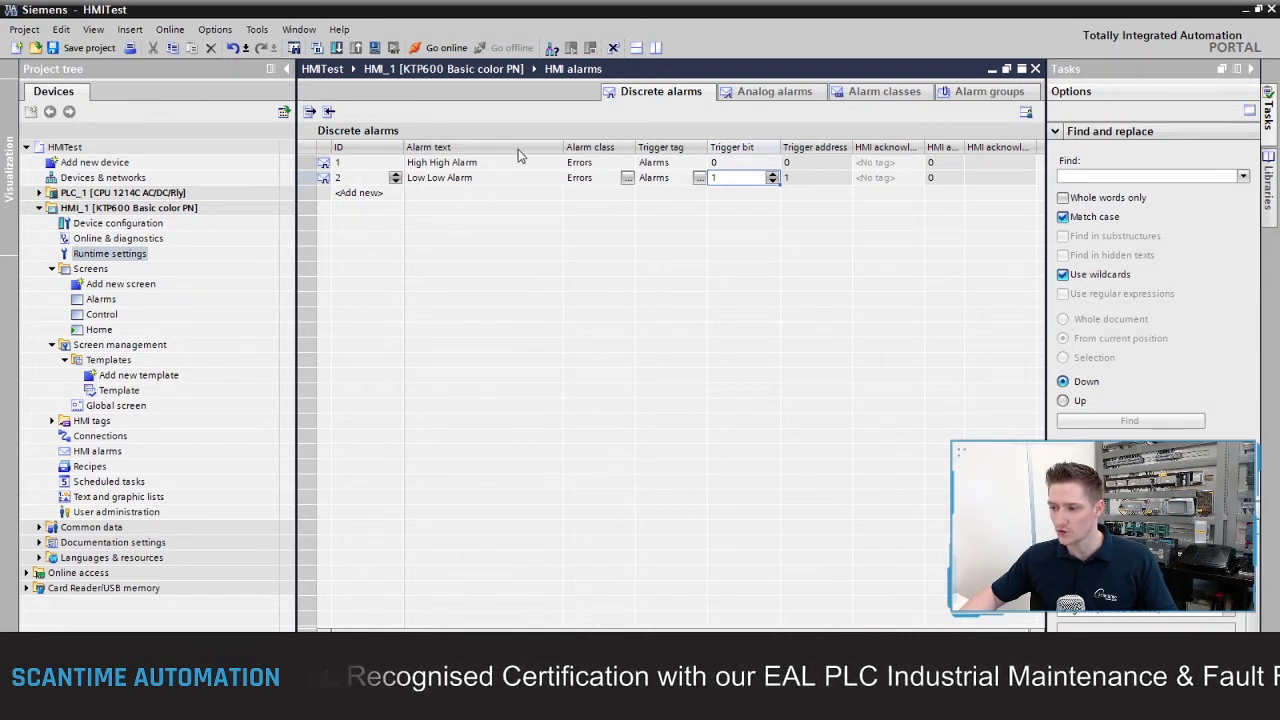
pyautogui.click(352, 166)
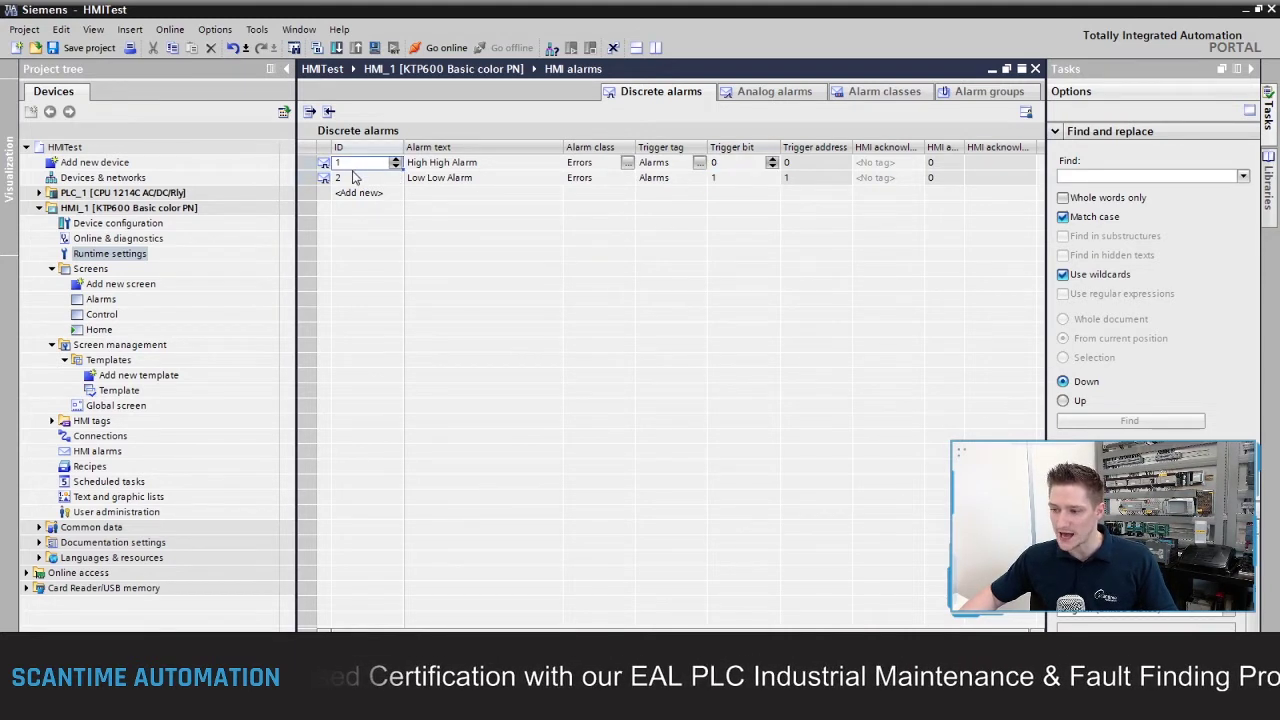
pyautogui.click(355, 178)
pyautogui.click(350, 168)
pyautogui.click(351, 180)
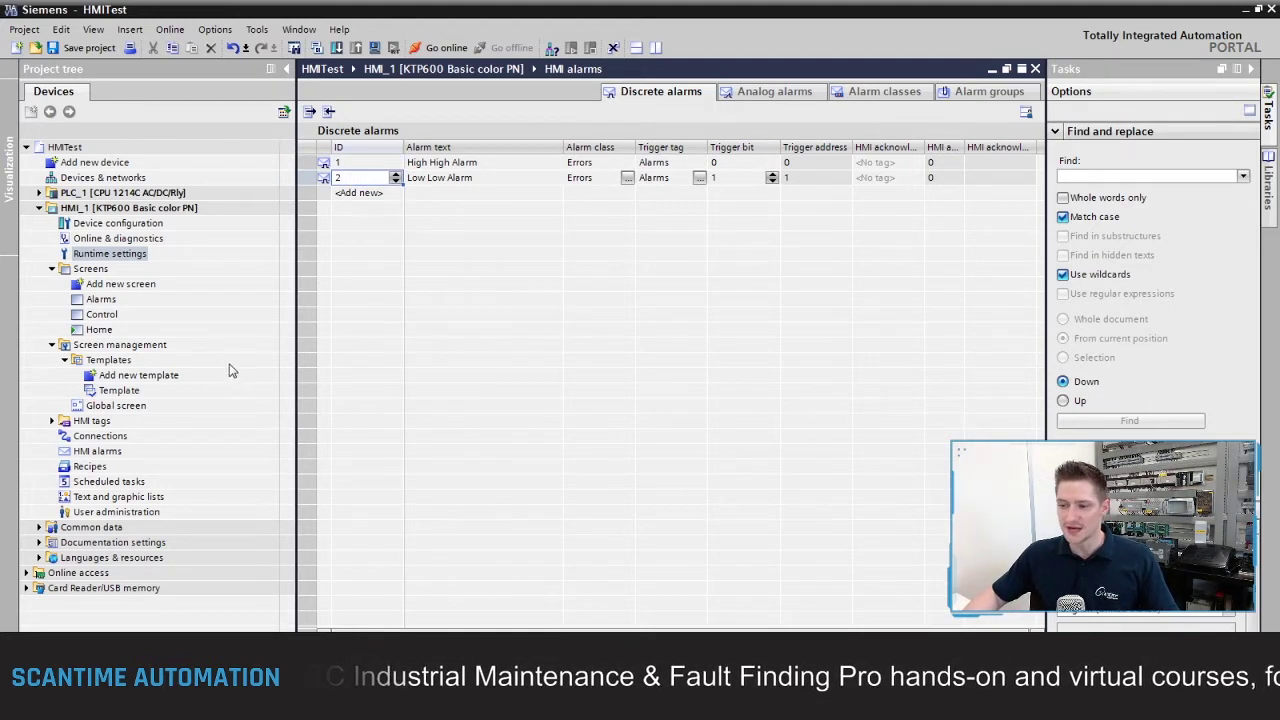
# Open the Alarms screen and add the SetBitInTag function to the Press event of the SET A1 button
pyautogui.doubleClick(100, 300)
pyautogui.click(494, 296)
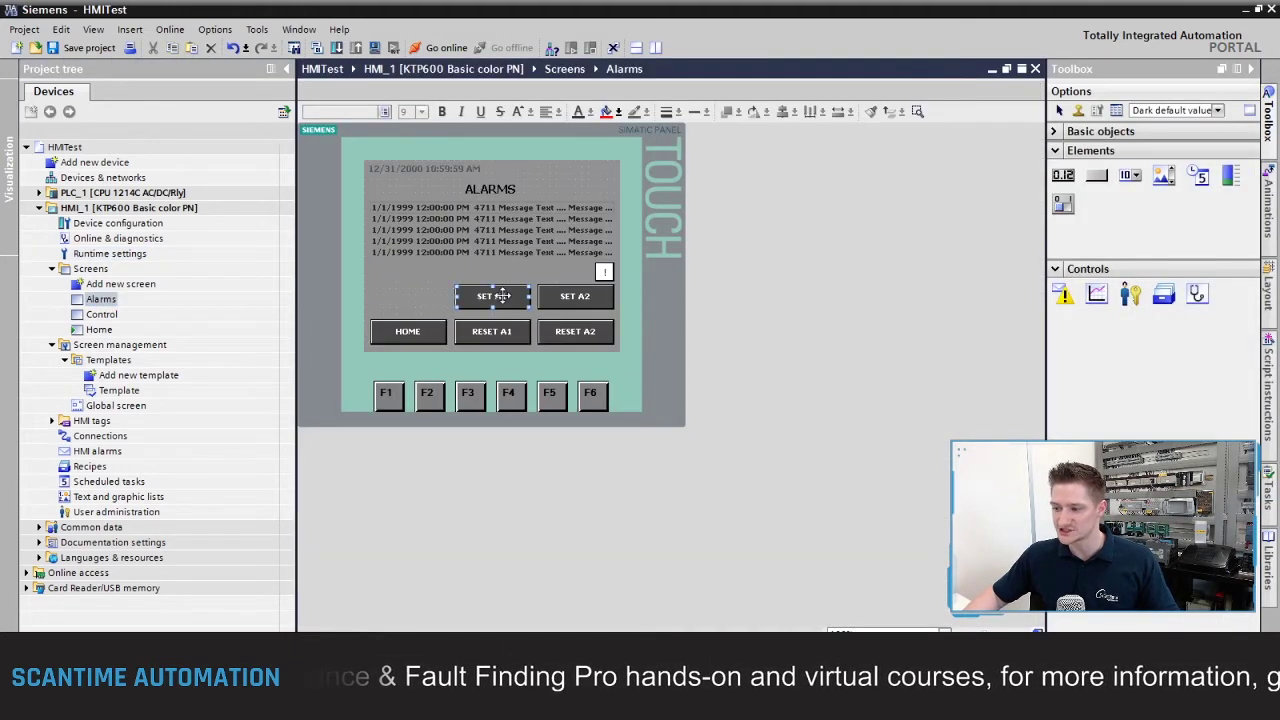
pyautogui.doubleClick(494, 296)
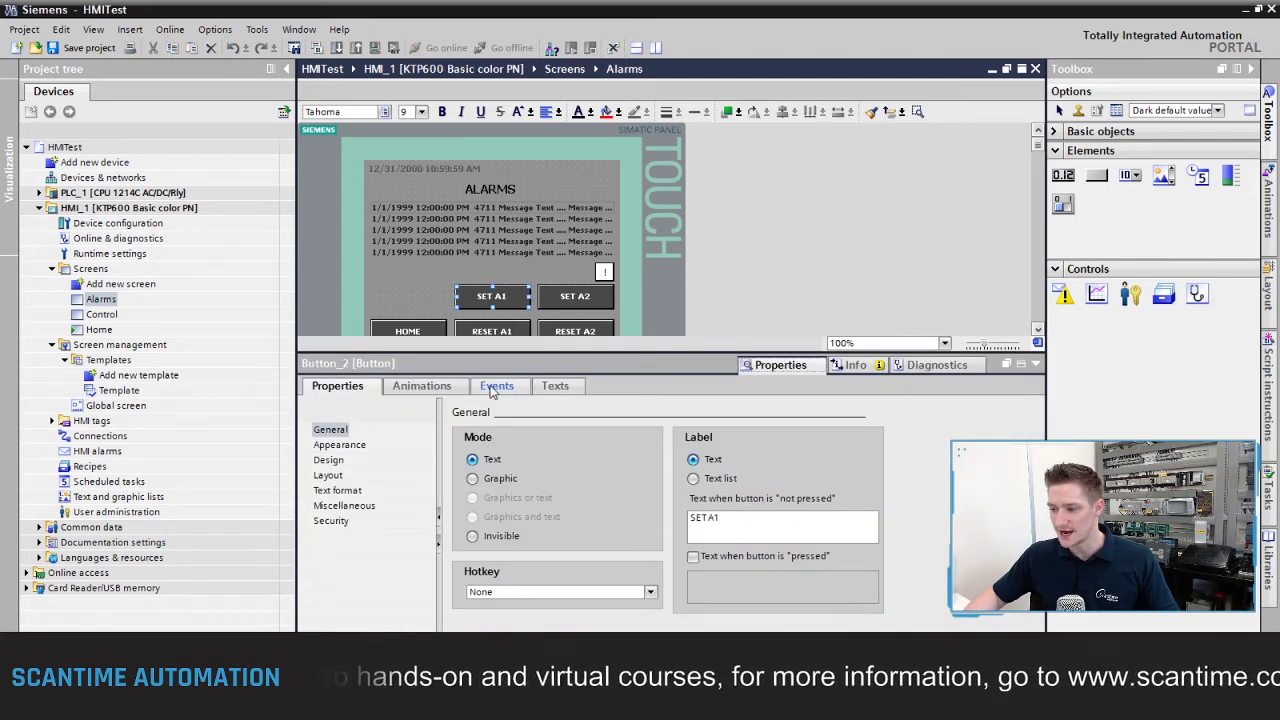
pyautogui.click(497, 386)
pyautogui.click(338, 446)
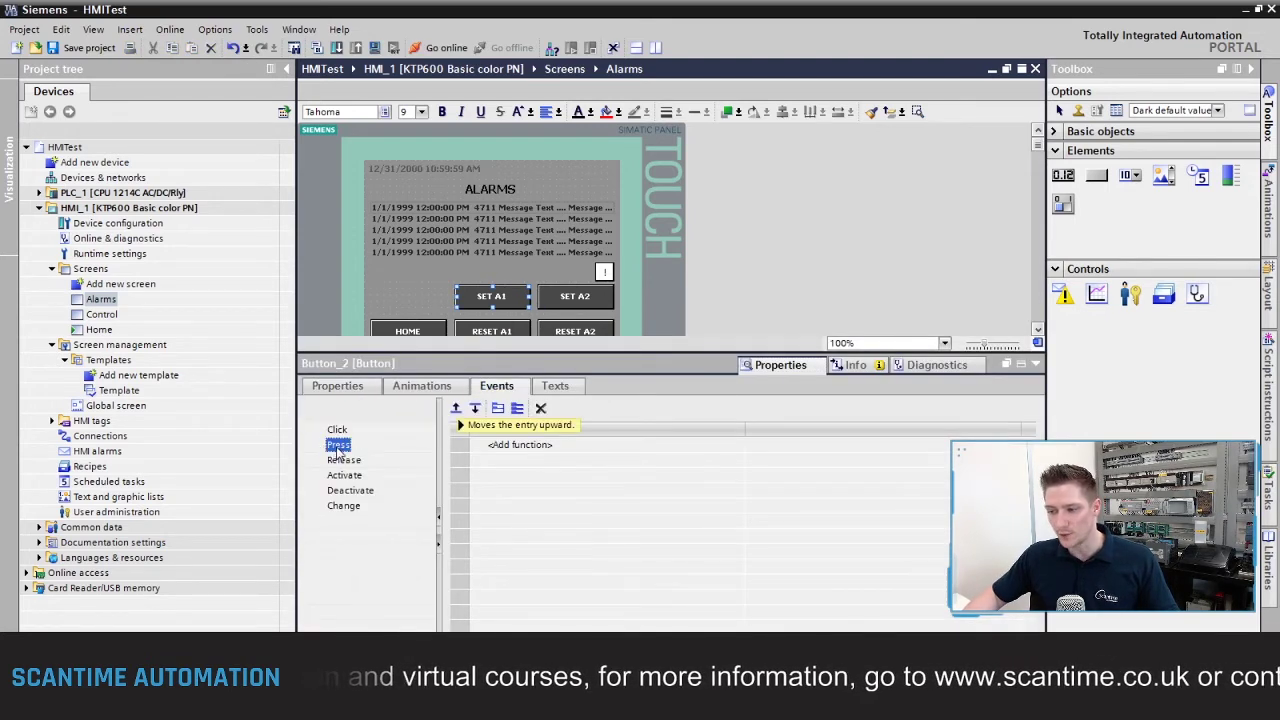
pyautogui.click(722, 447)
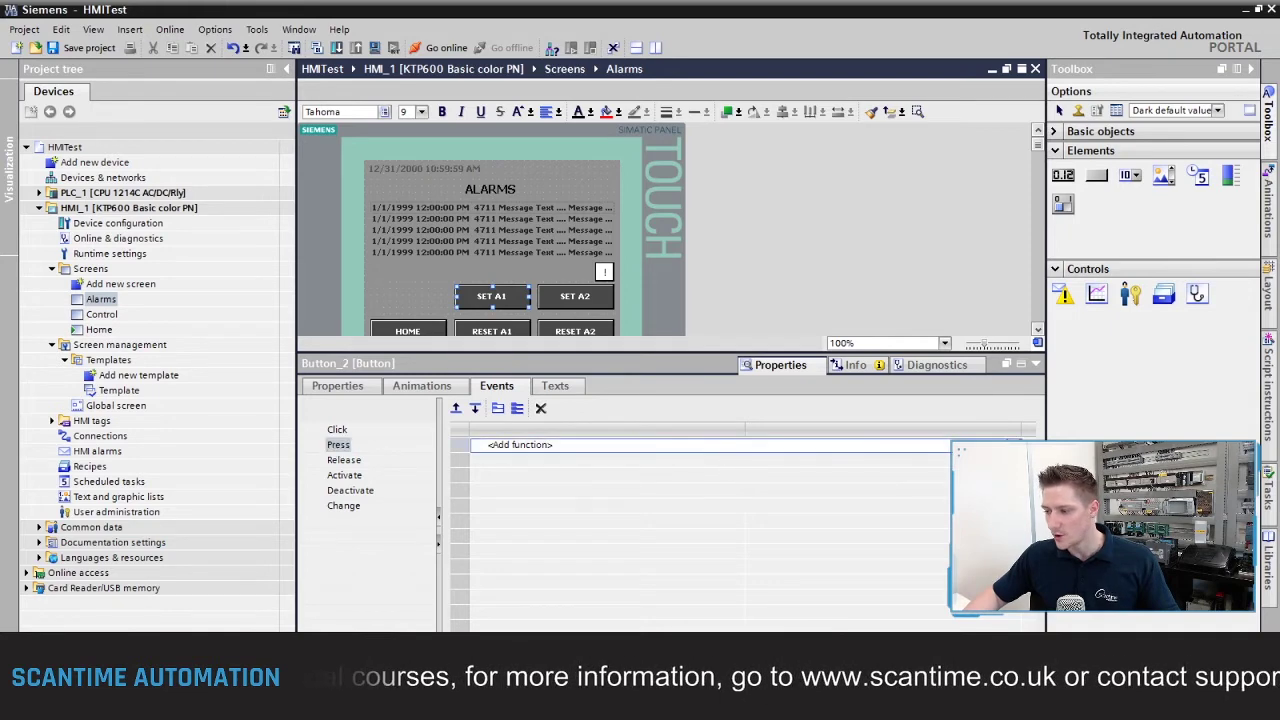
pyautogui.click(690, 445)
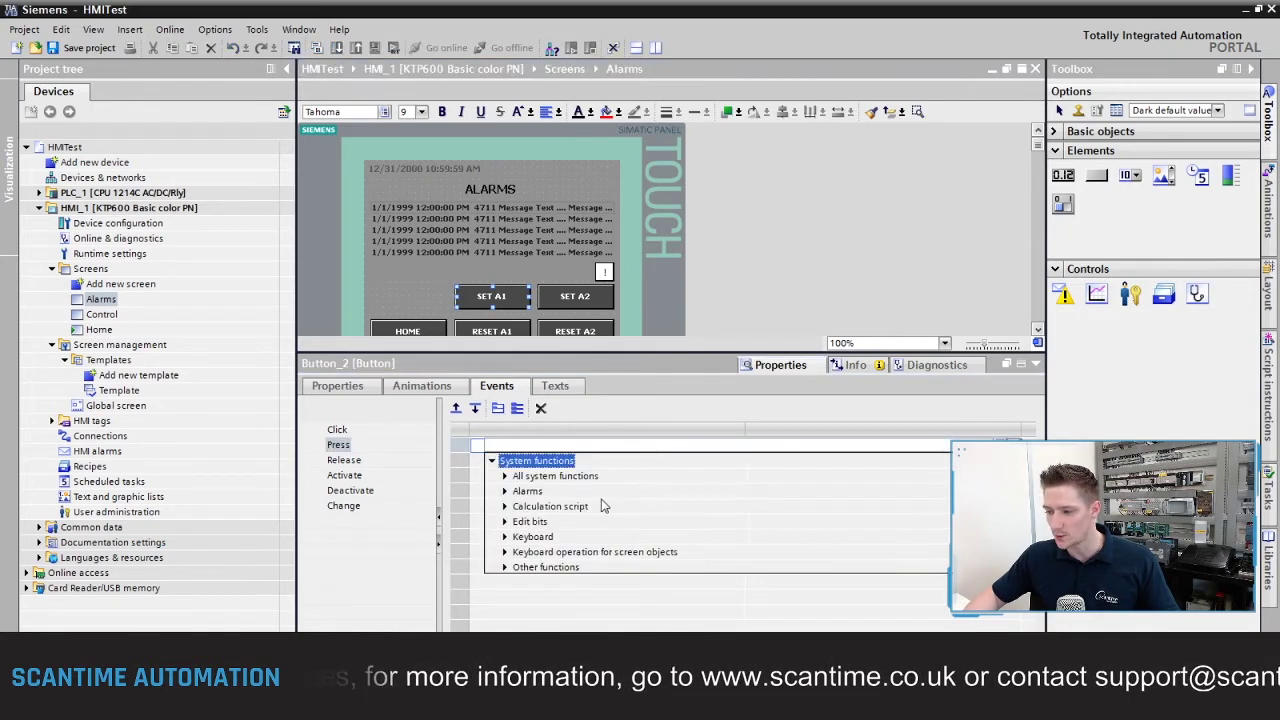
pyautogui.click(540, 518)
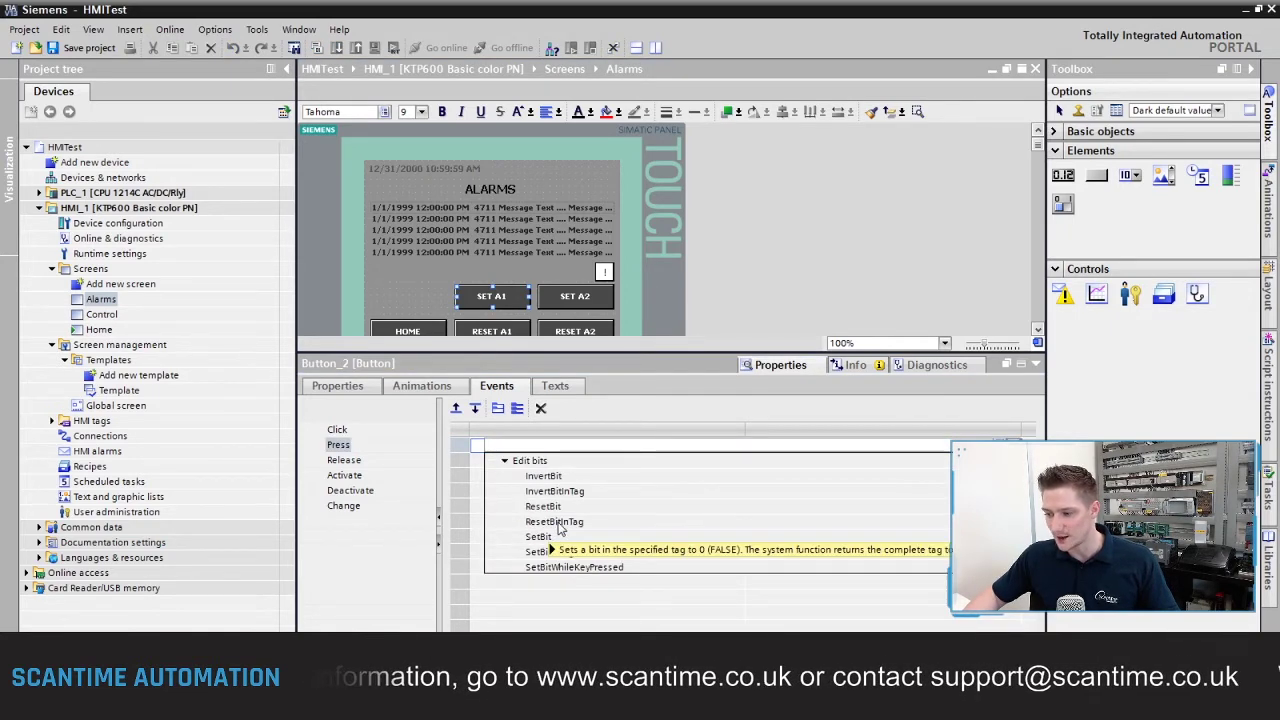
pyautogui.scroll(-1, 545, 525)
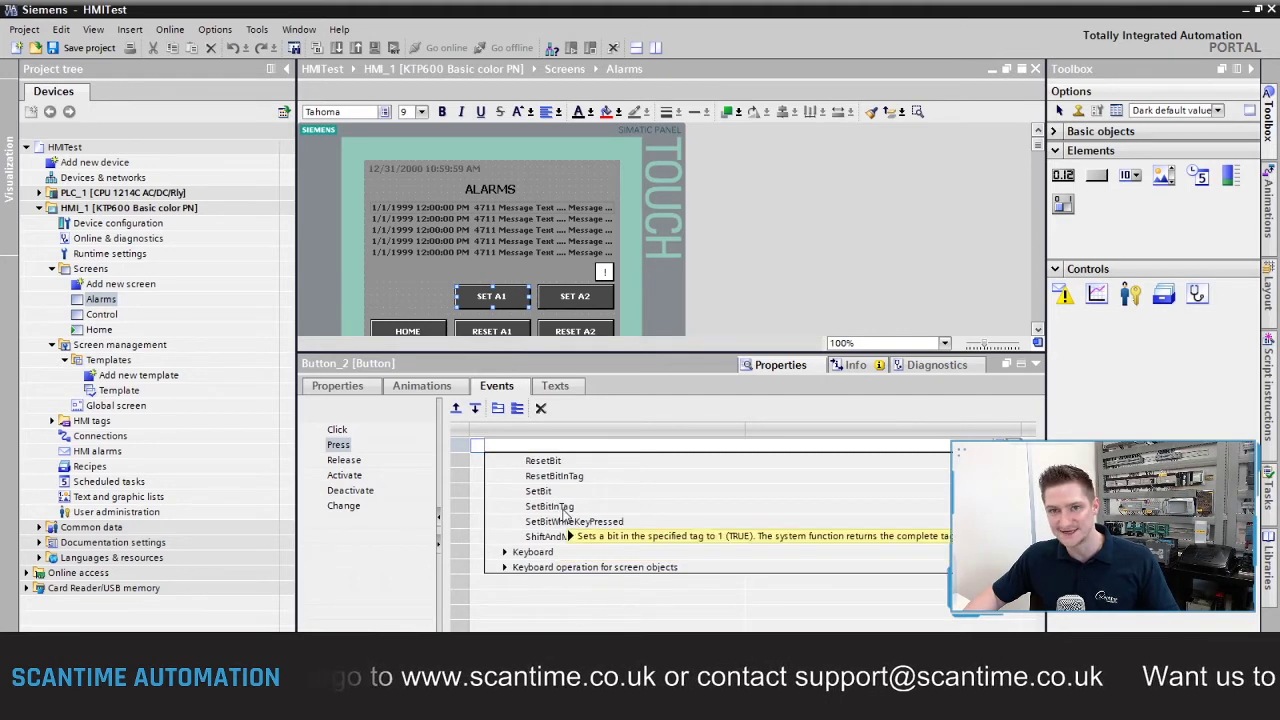
pyautogui.click(555, 507)
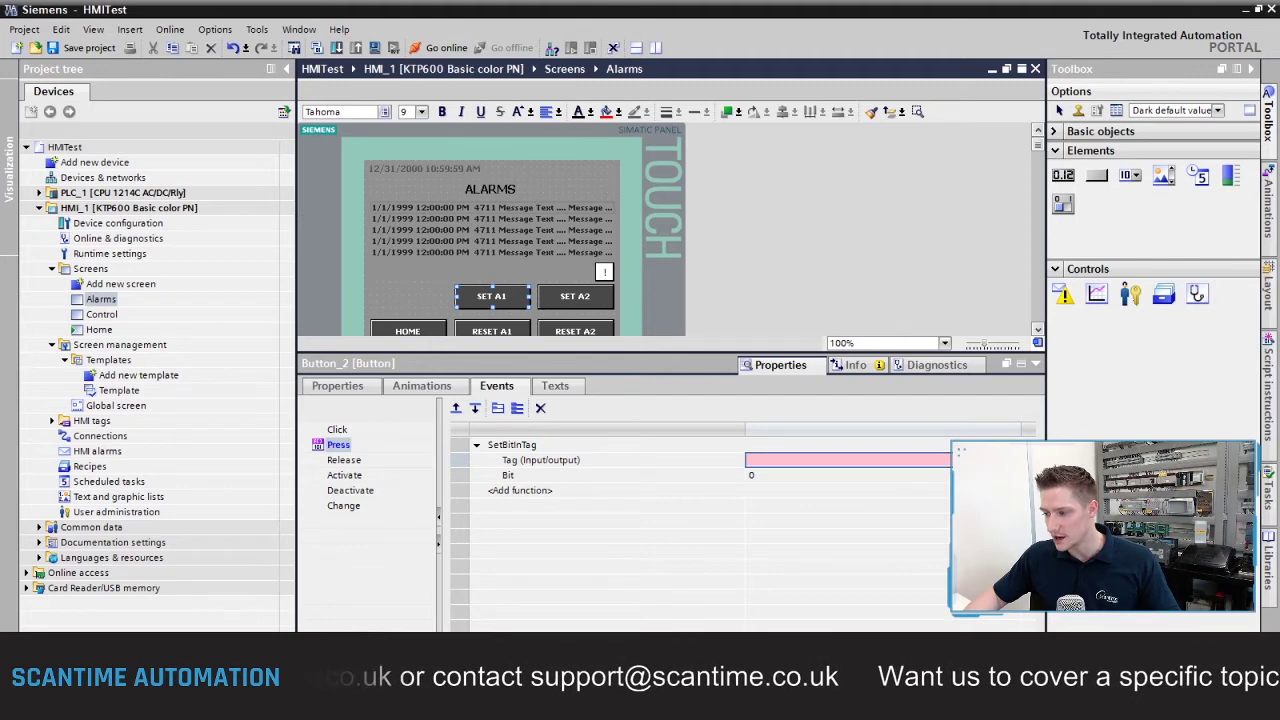
# Assign the Alarms HMI tag to SET A1's SetBitInTag function and keep bit 0
pyautogui.click(848, 460)
pyautogui.click(848, 460)
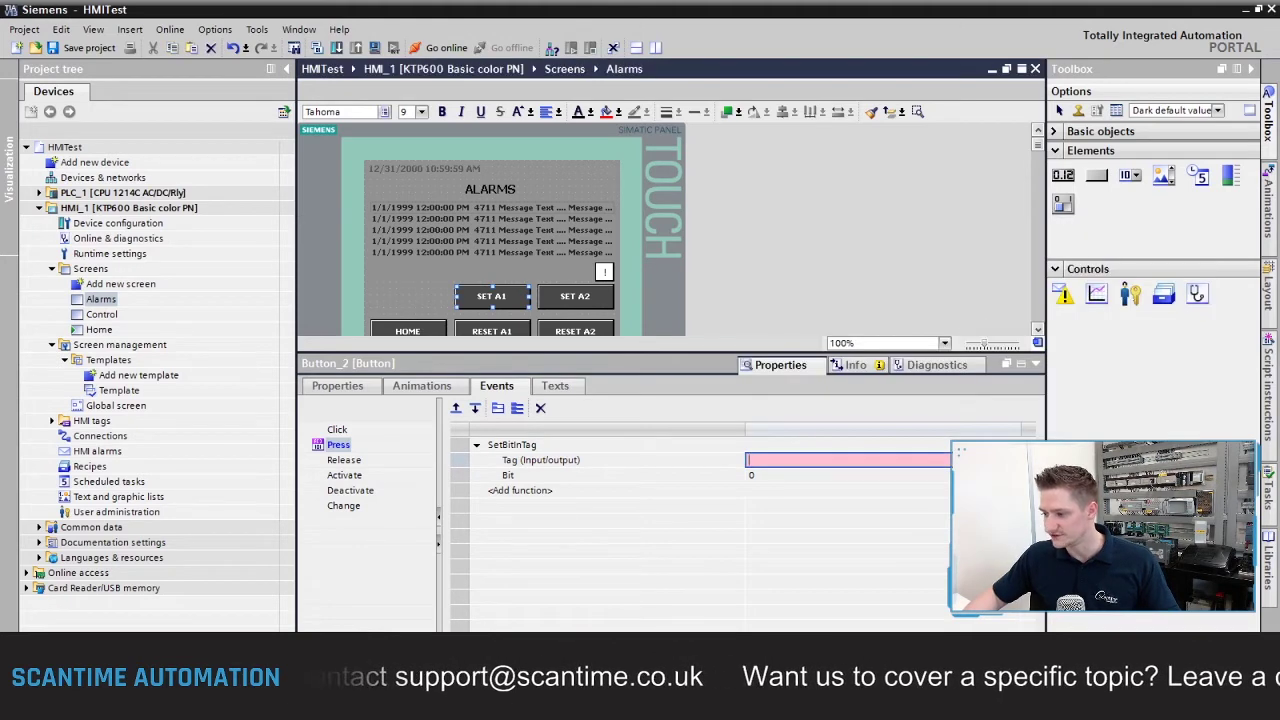
pyautogui.click(848, 460)
pyautogui.click(972, 290)
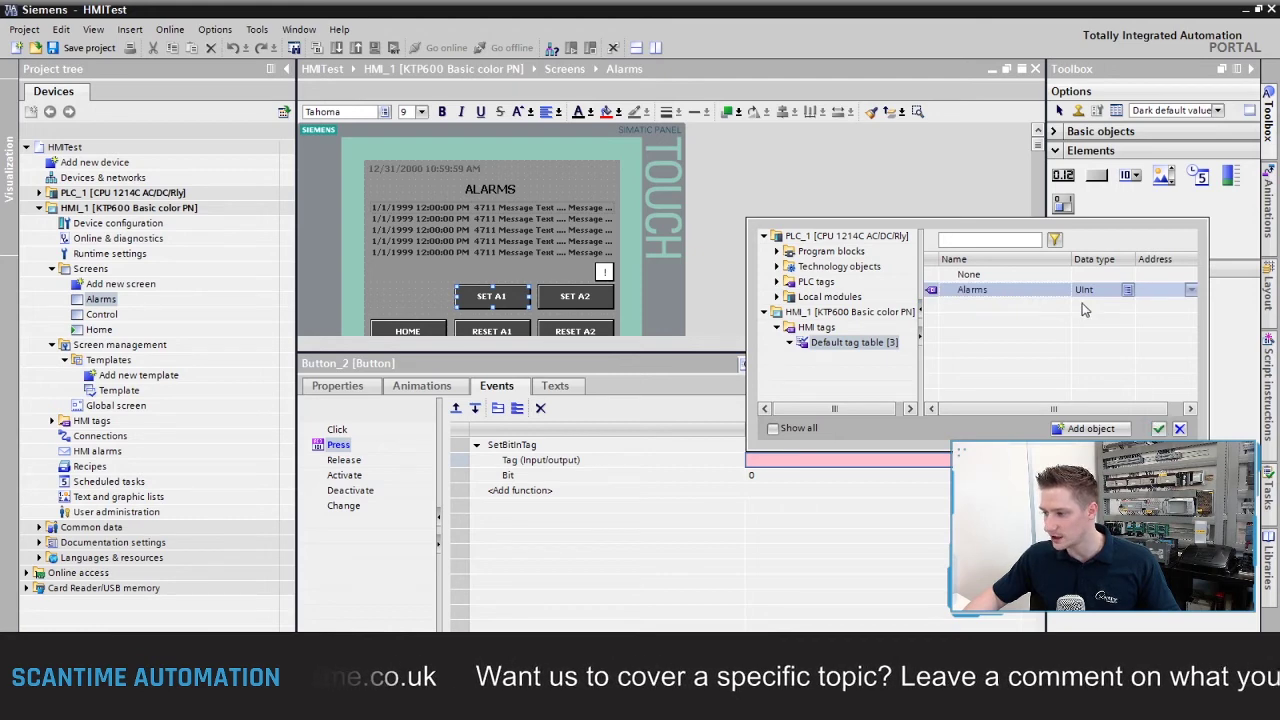
pyautogui.click(1160, 429)
pyautogui.click(776, 478)
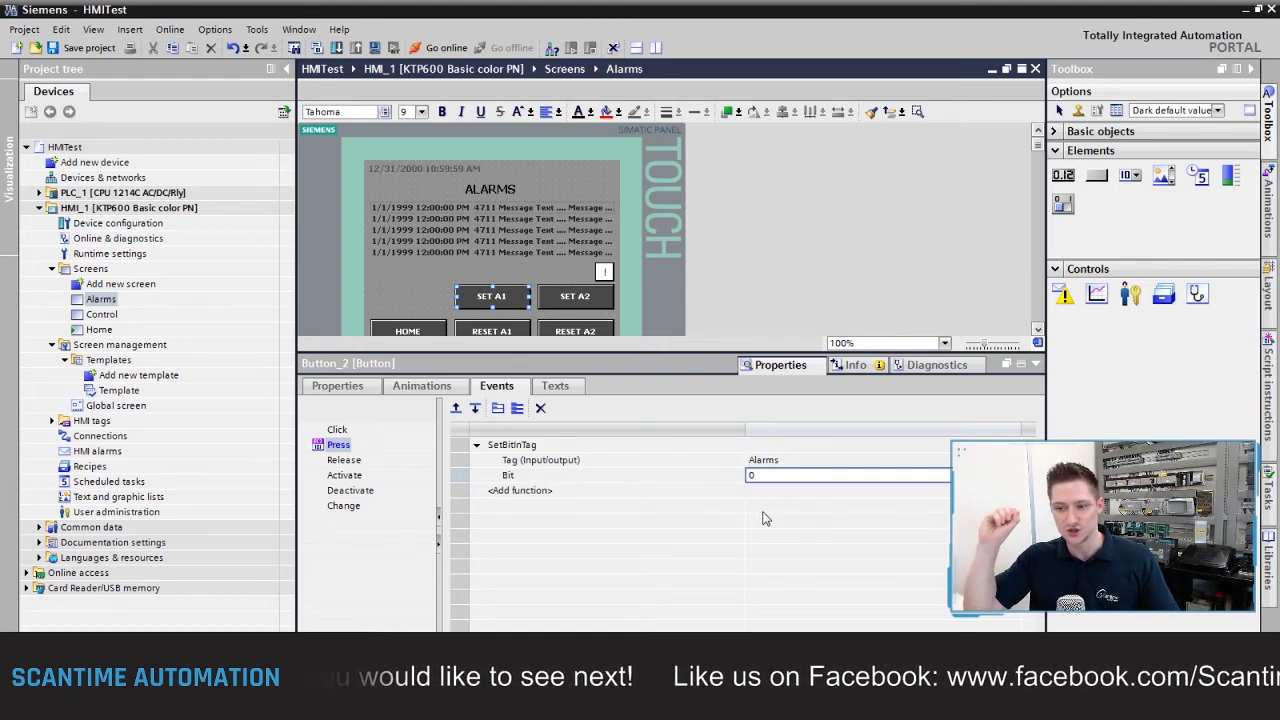
# Add ResetBitInTag with the Alarms tag and bit 0 to RESET A1's Press event and compare it with SET A1
pyautogui.click(508, 330)
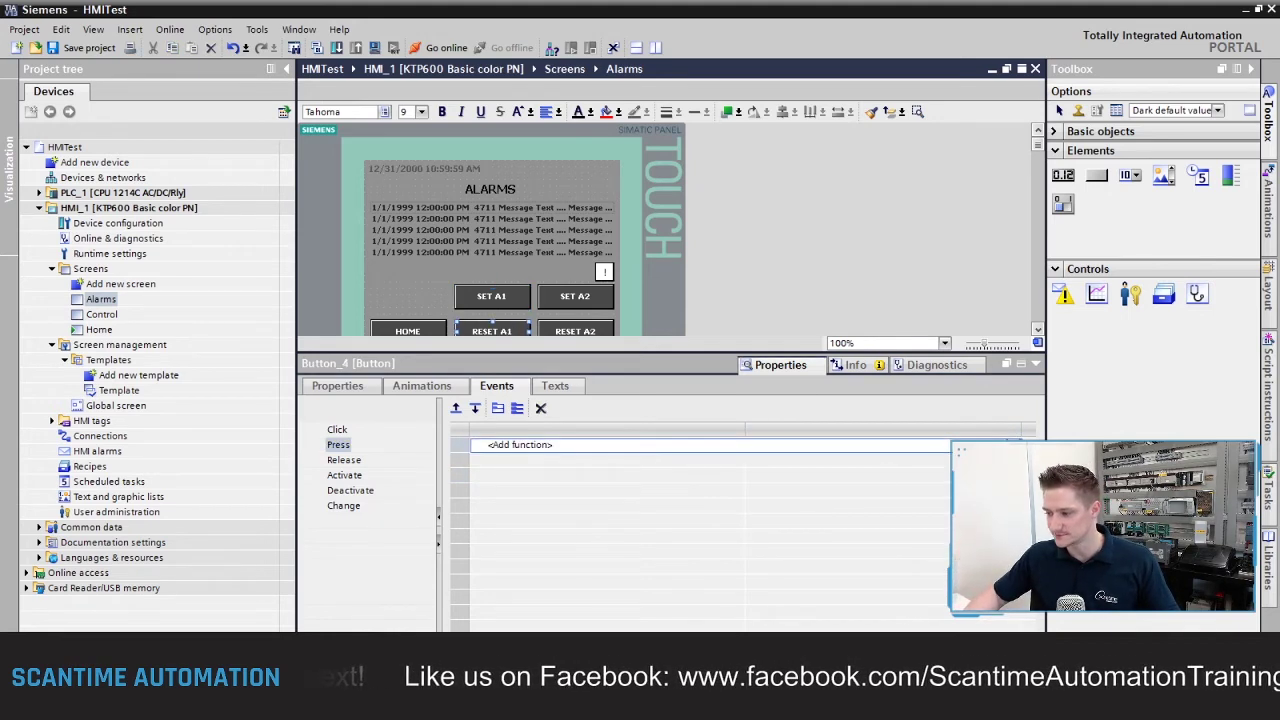
pyautogui.click(560, 445)
pyautogui.click(505, 543)
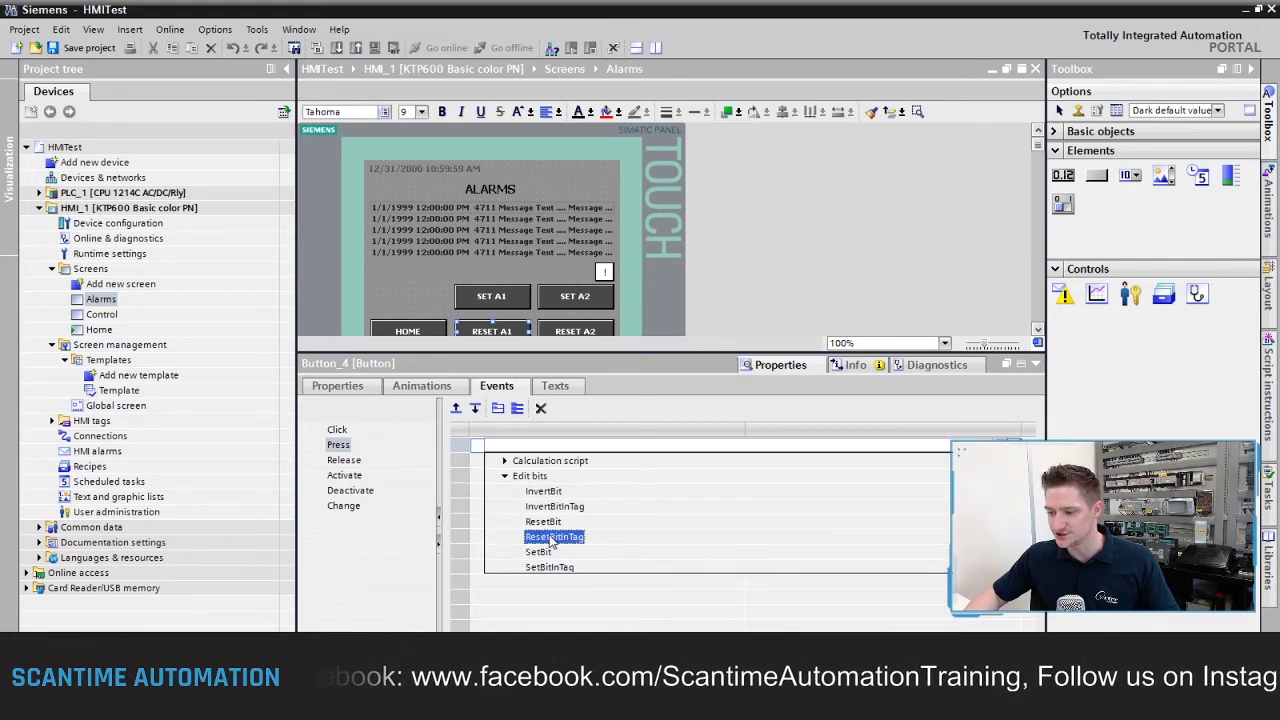
pyautogui.click(553, 537)
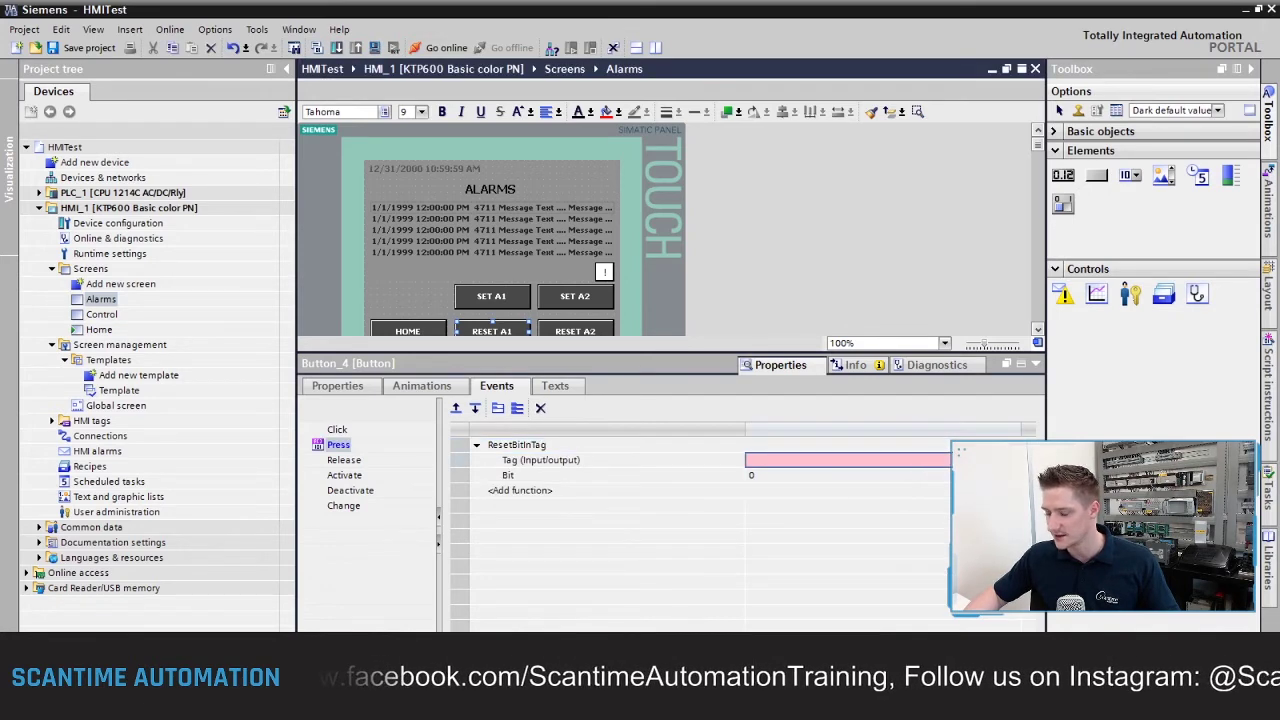
pyautogui.click(940, 460)
pyautogui.click(985, 290)
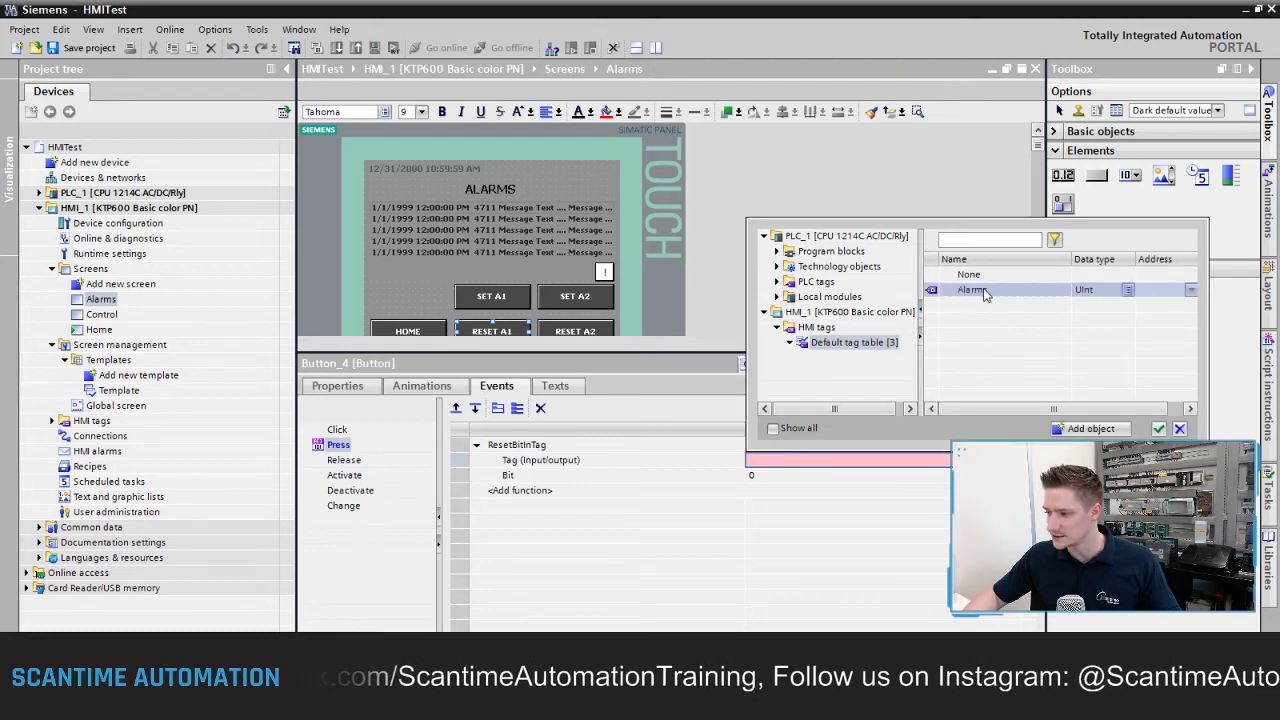
pyautogui.click(1159, 428)
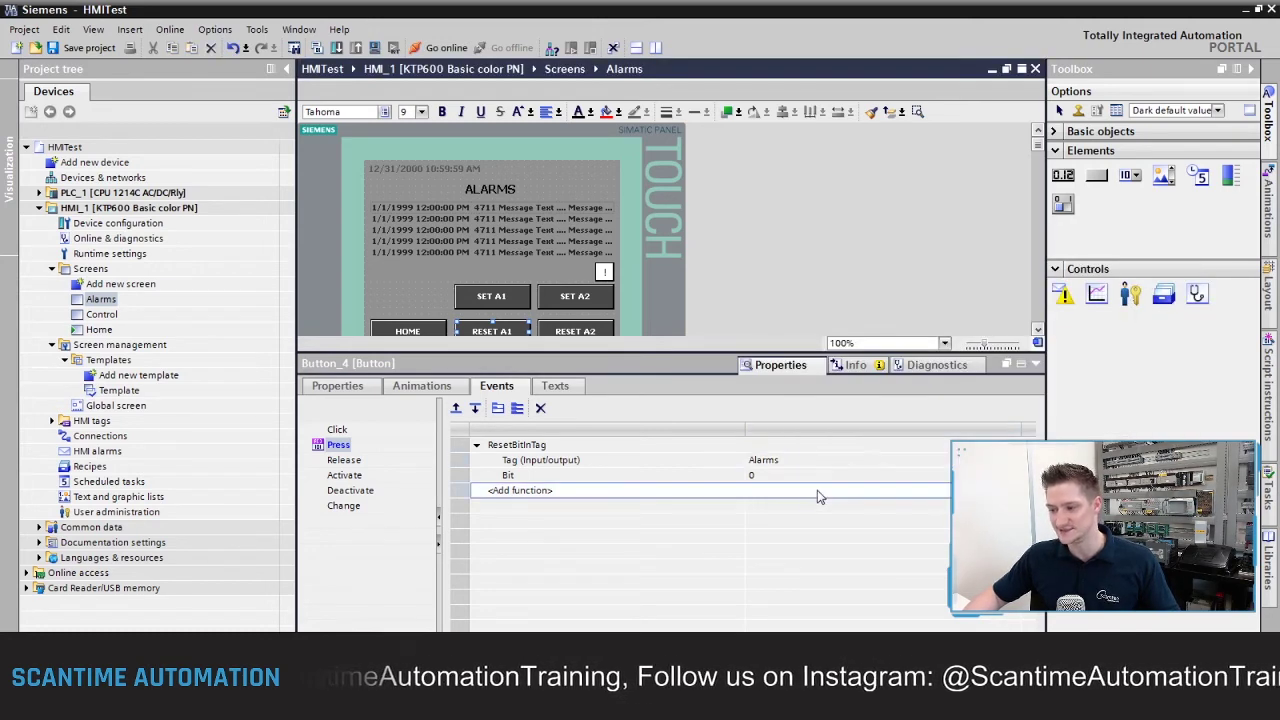
pyautogui.click(491, 297)
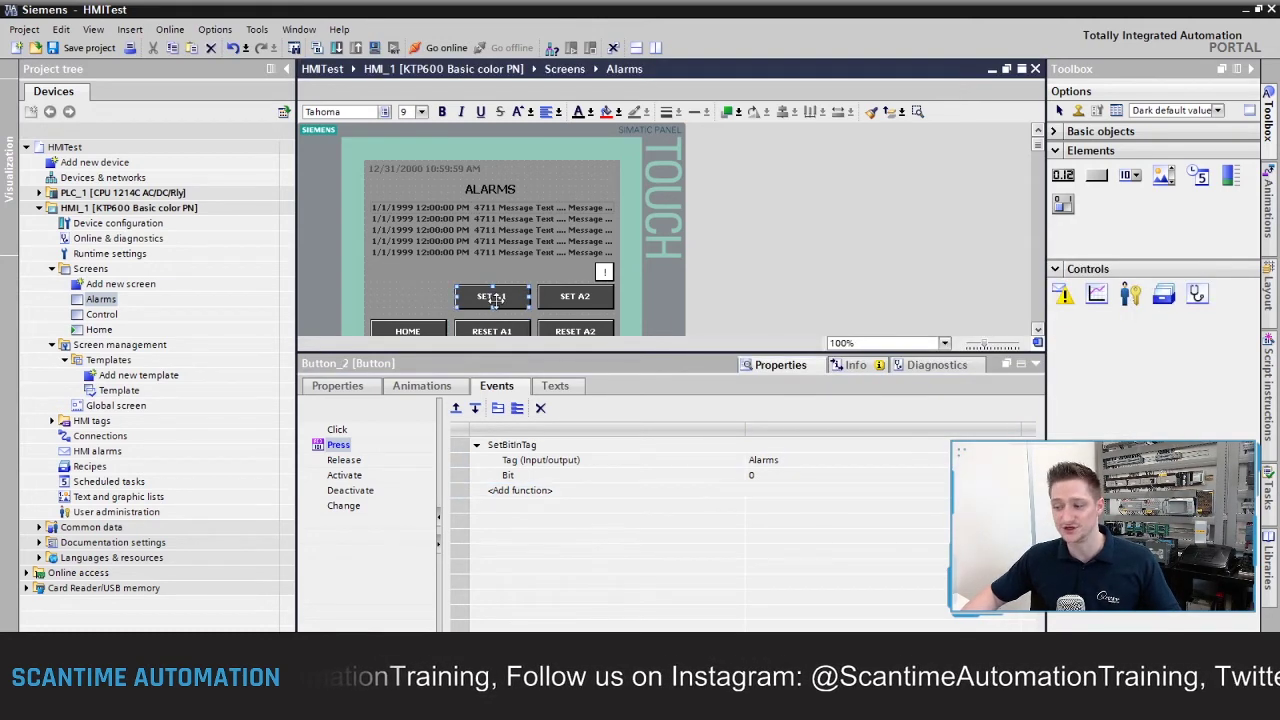
pyautogui.click(491, 325)
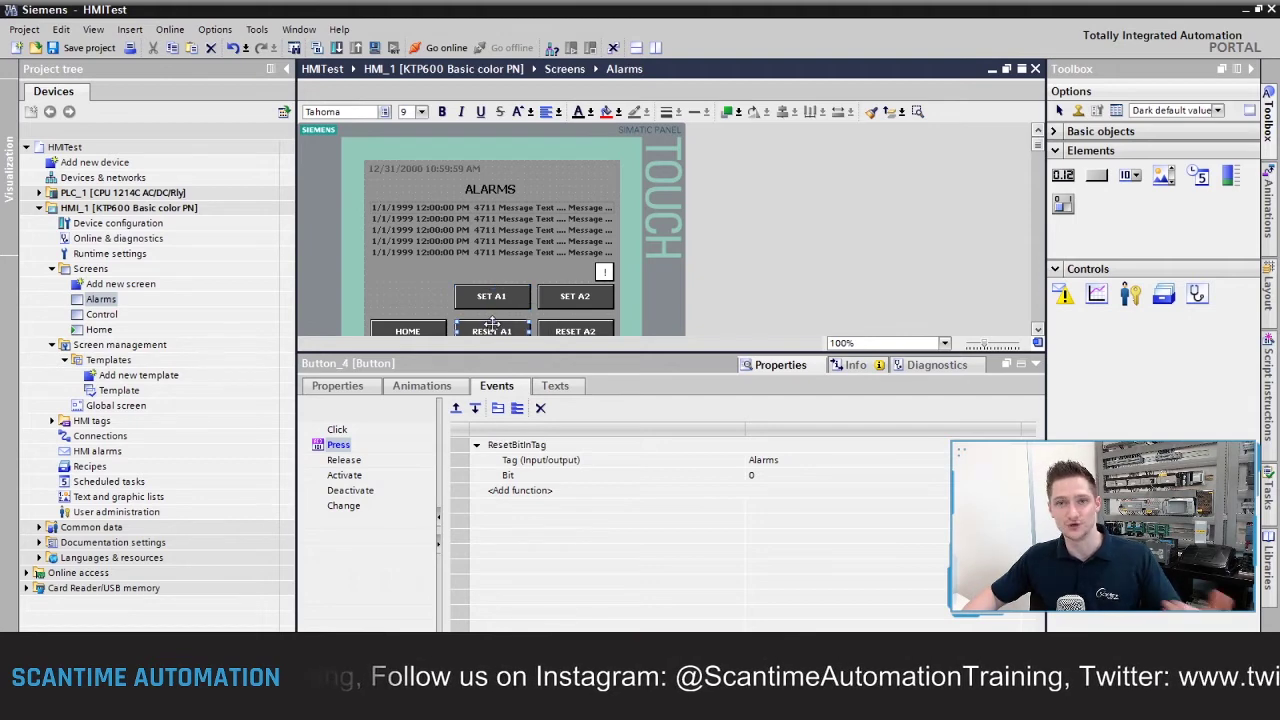
# Add SetBitInTag with the Alarms tag and bit 1 to the Press event of the SET A2 button
pyautogui.click(590, 292)
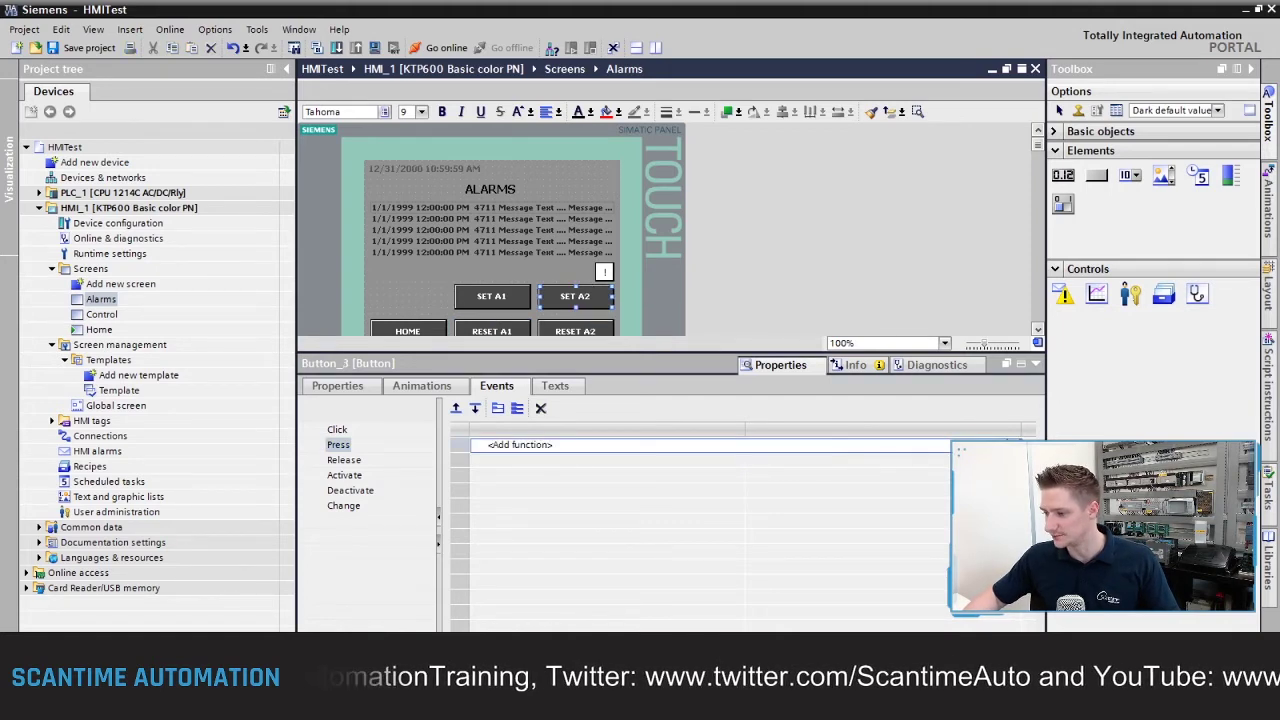
pyautogui.click(752, 445)
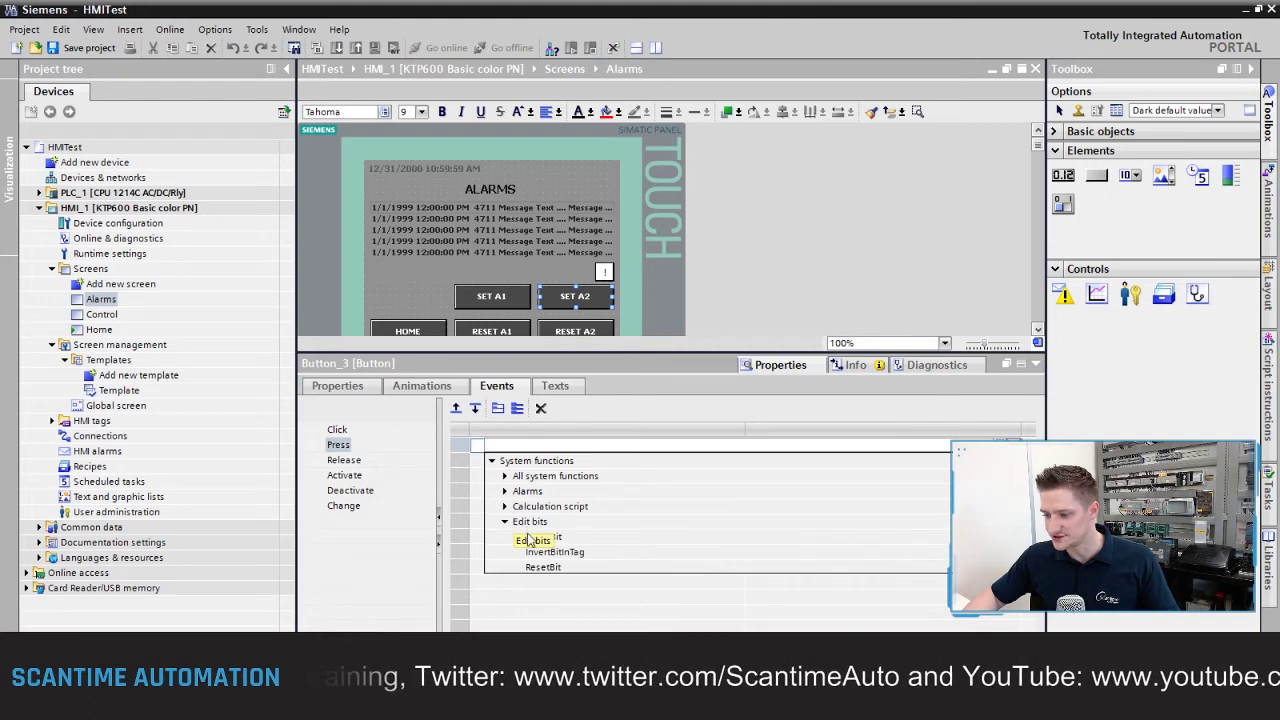
pyautogui.scroll(-2, 550, 545)
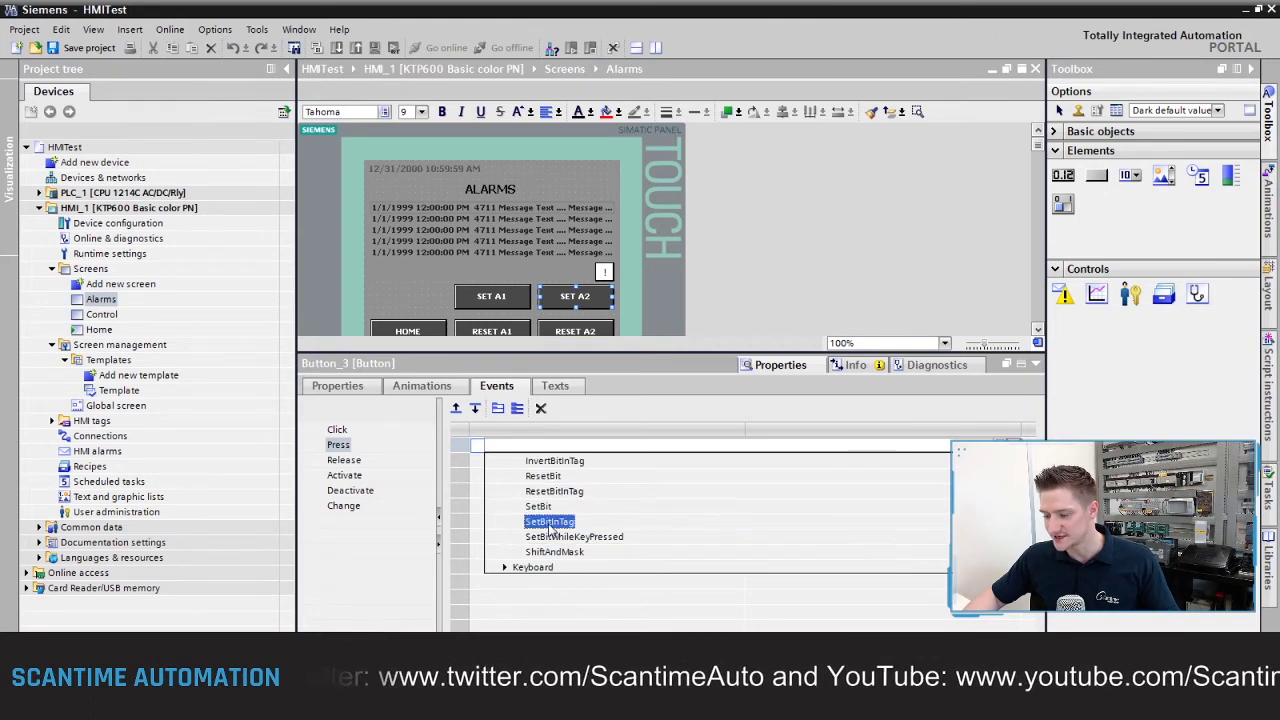
pyautogui.click(545, 523)
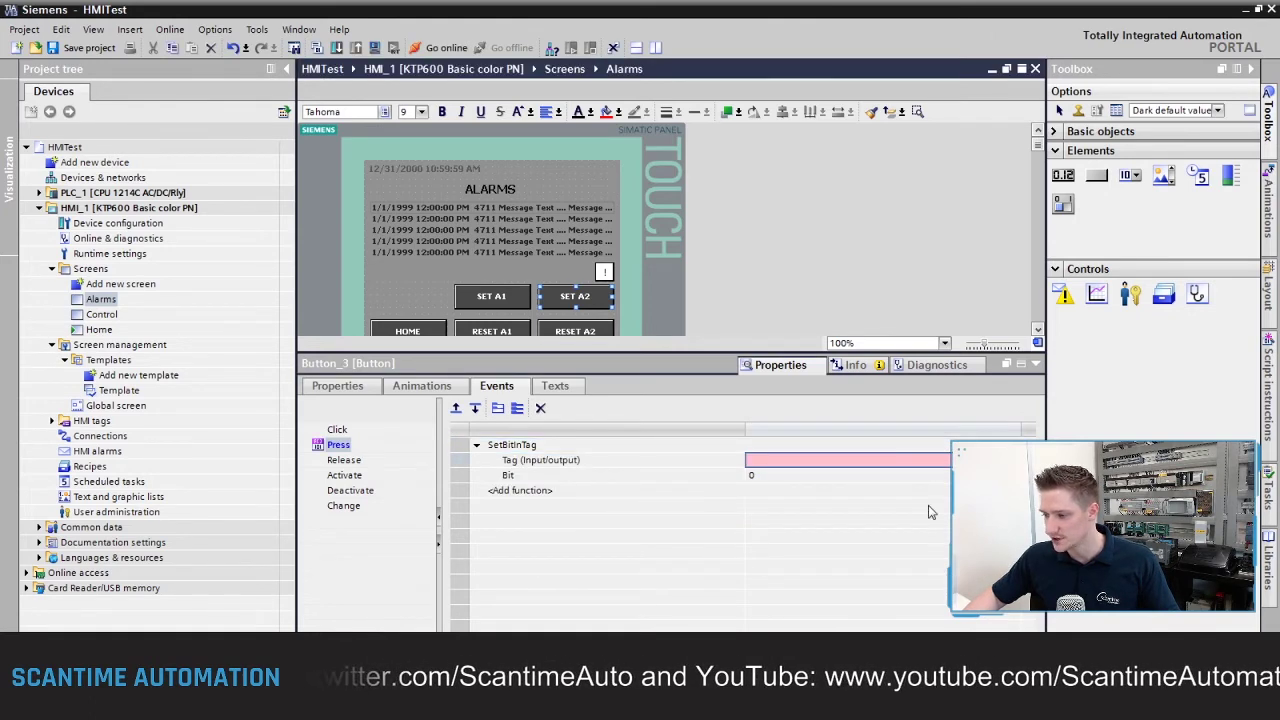
pyautogui.click(972, 290)
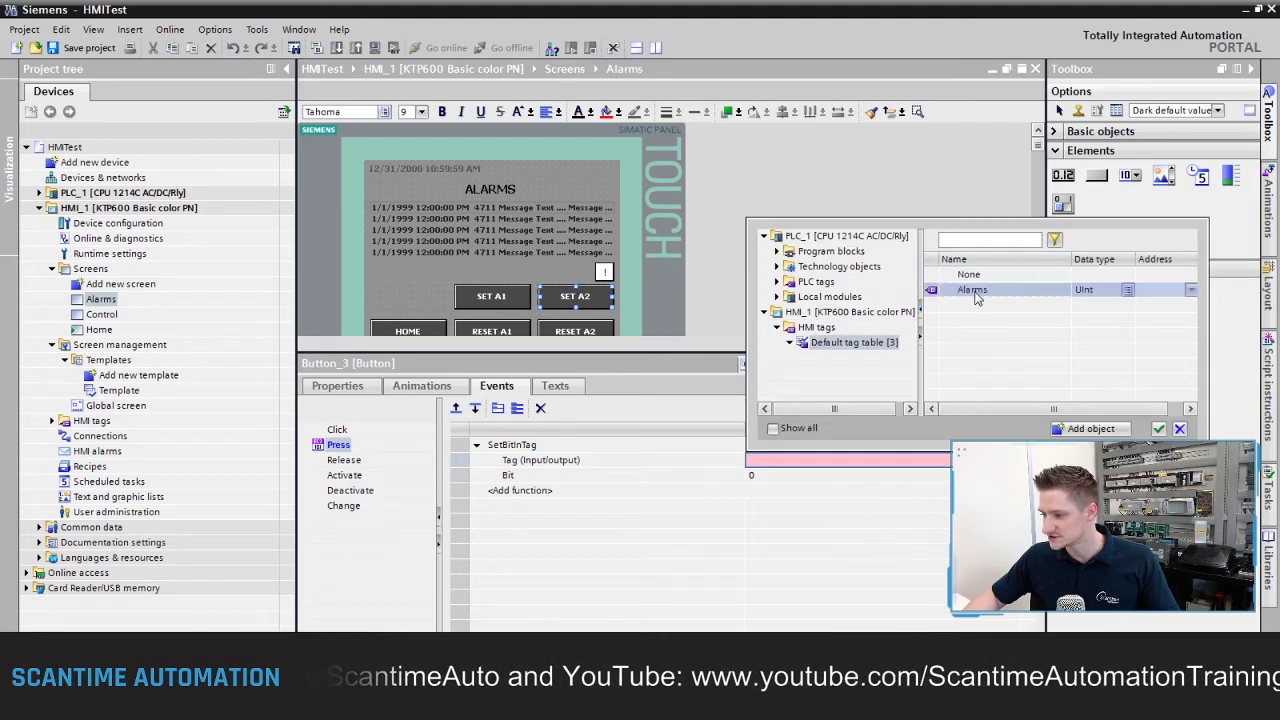
pyautogui.click(1158, 428)
pyautogui.click(779, 476)
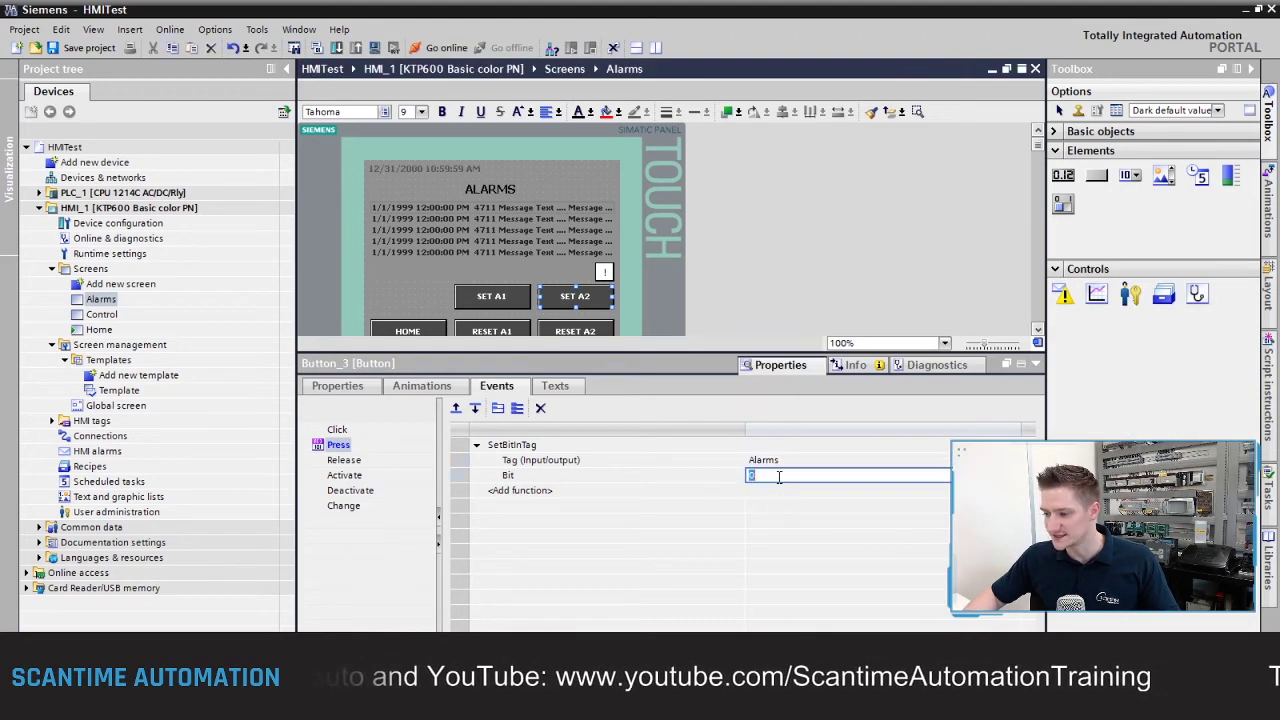
pyautogui.write('1')
pyautogui.press('Return')
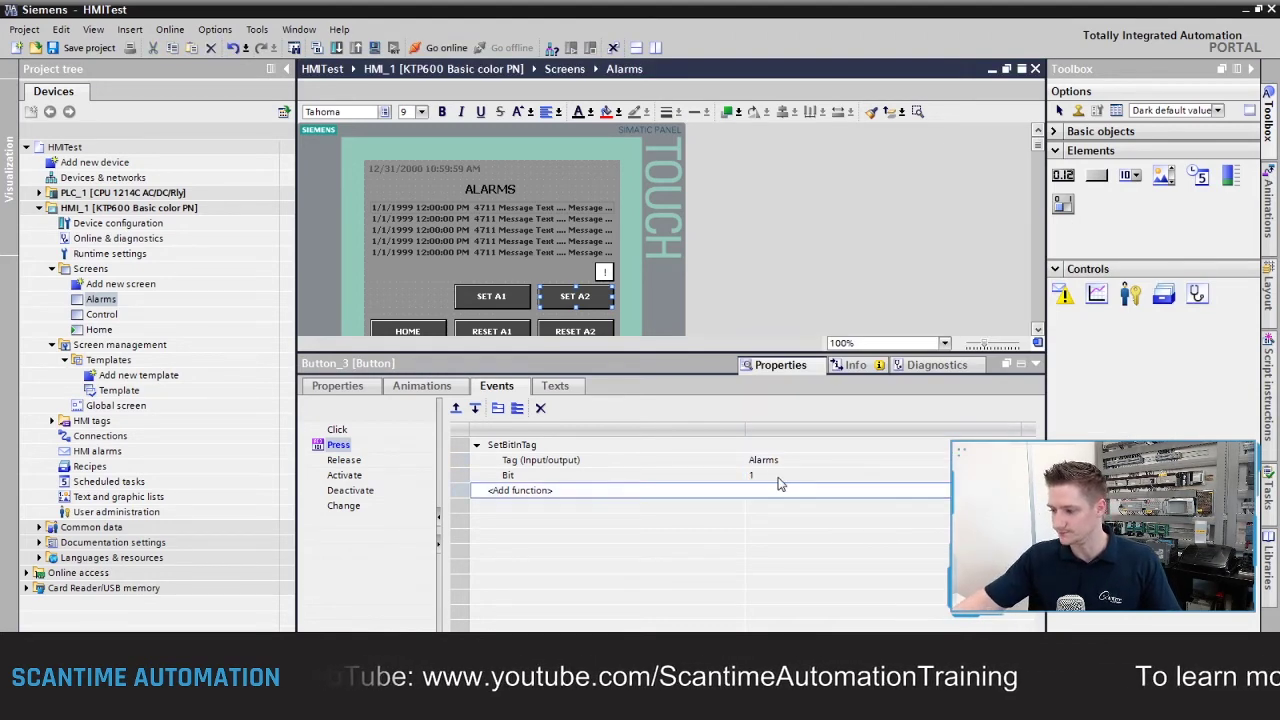
# Add ResetBitInTag with the Alarms tag and bit 1 to the Press event of the RESET A2 button
pyautogui.click(575, 331)
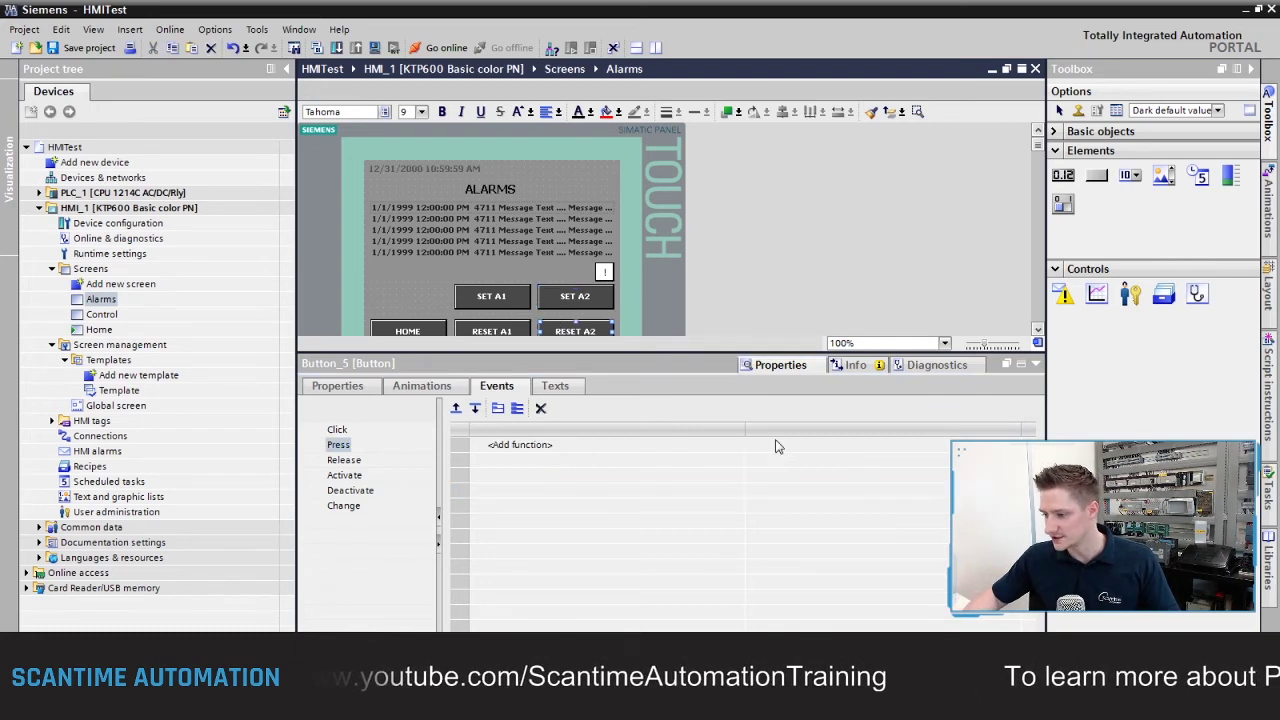
pyautogui.click(773, 450)
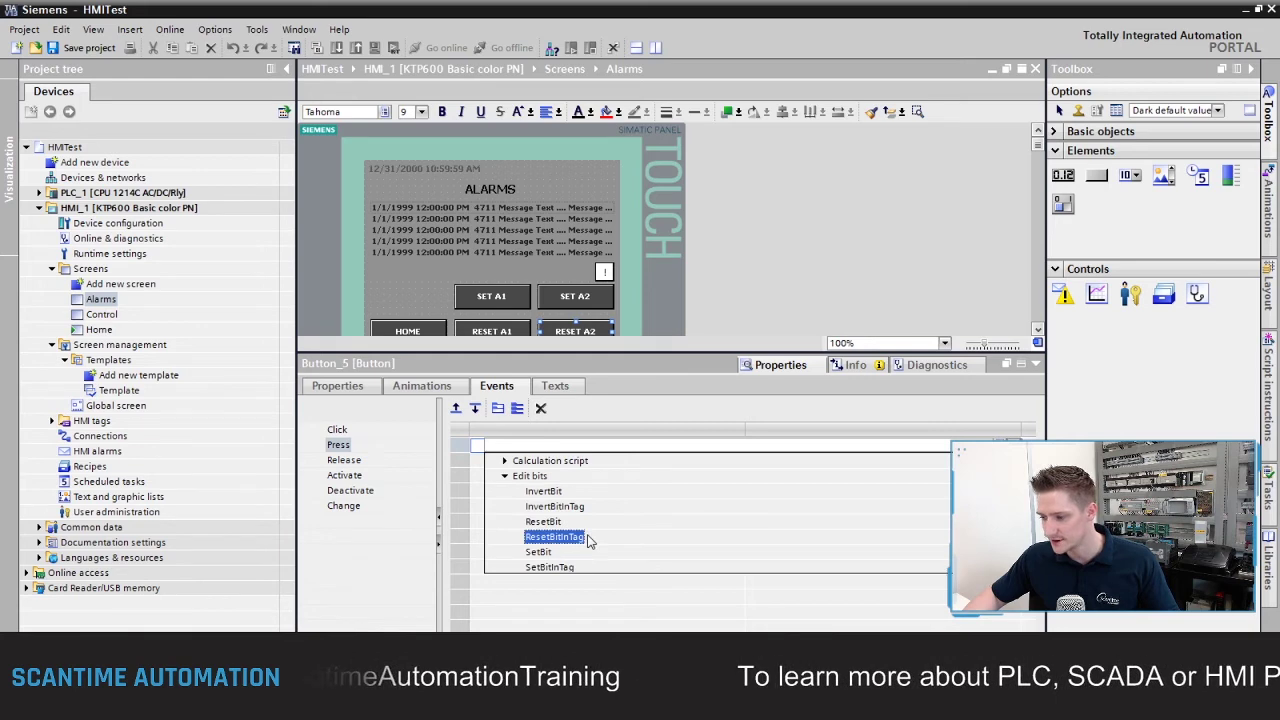
pyautogui.click(585, 541)
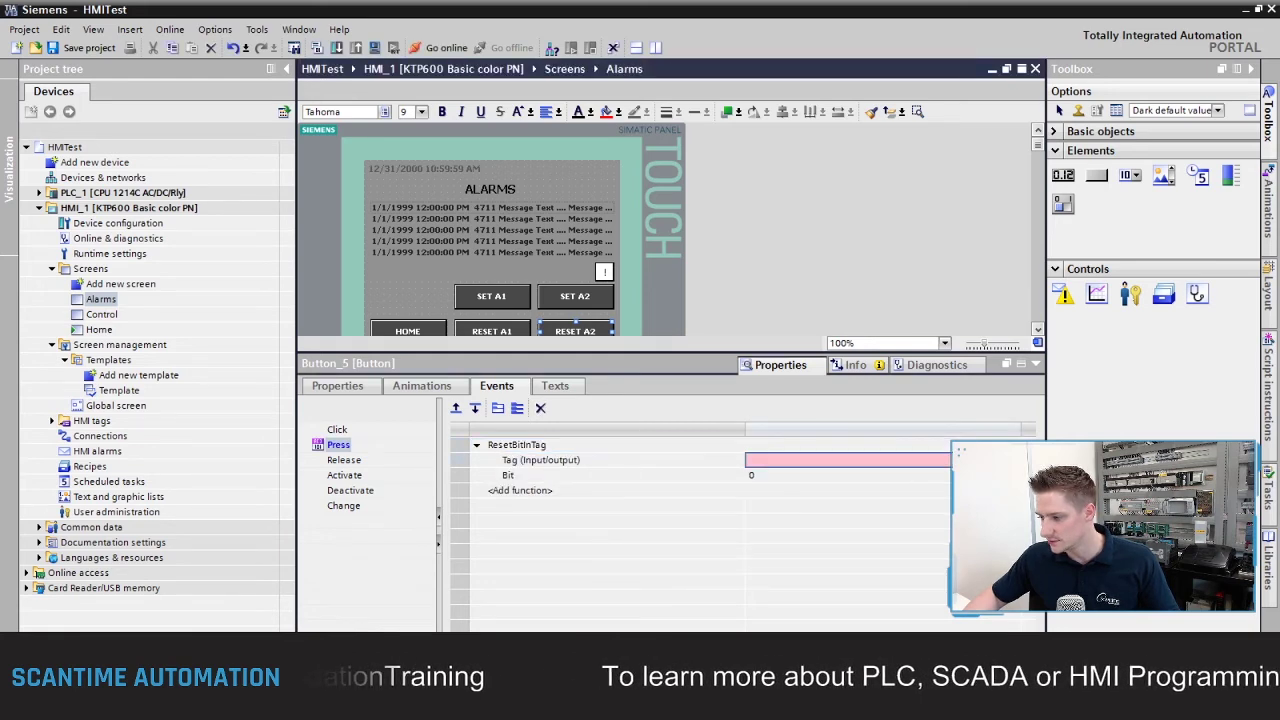
pyautogui.click(940, 460)
pyautogui.click(940, 460)
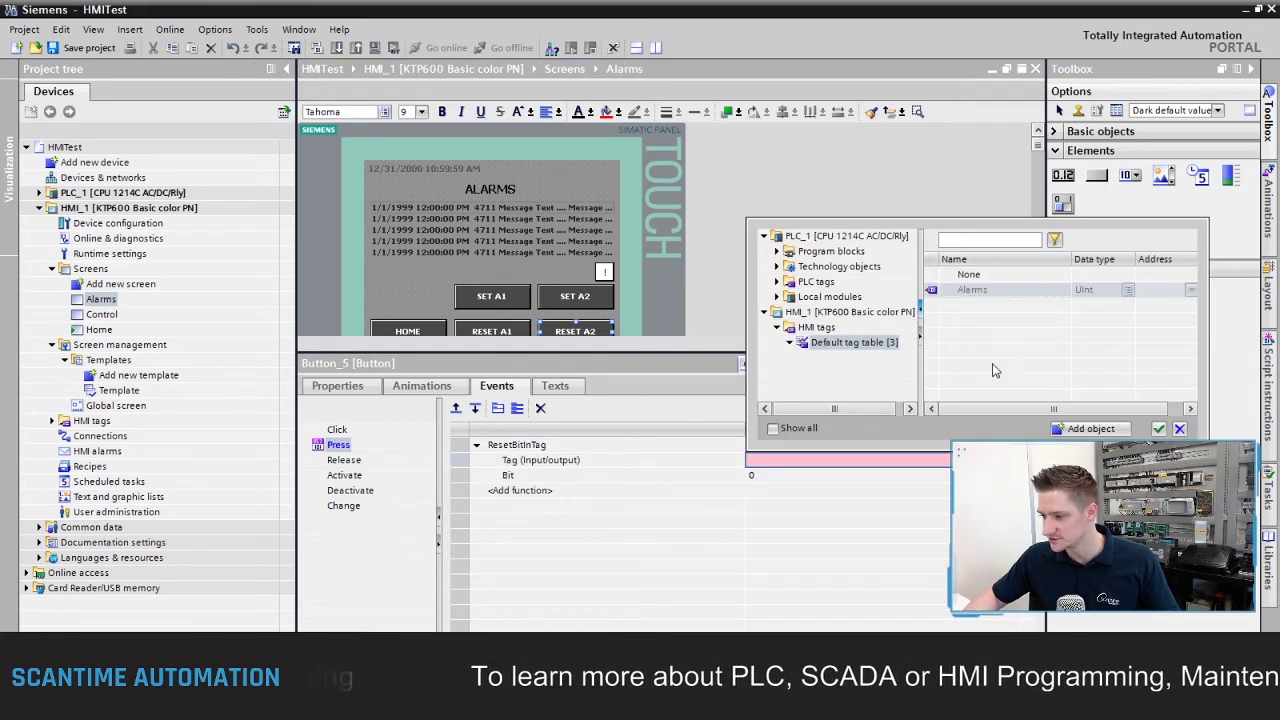
pyautogui.click(972, 290)
pyautogui.click(1158, 428)
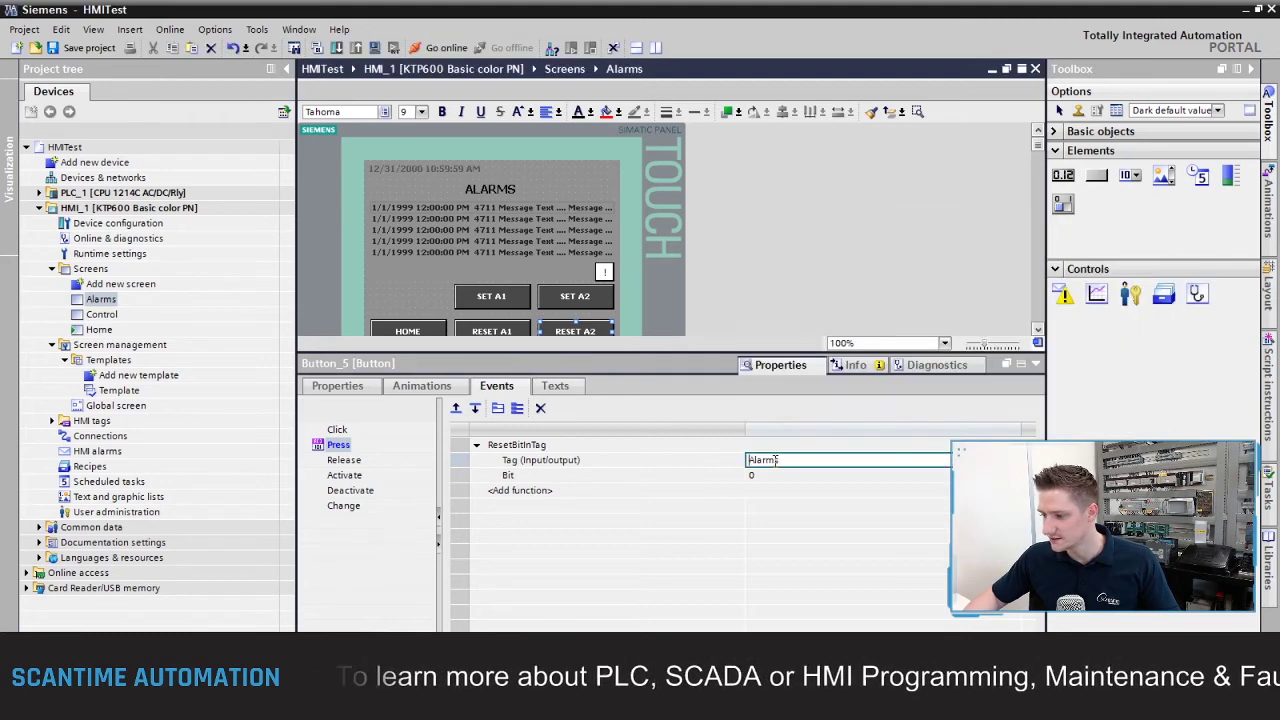
pyautogui.write('1')
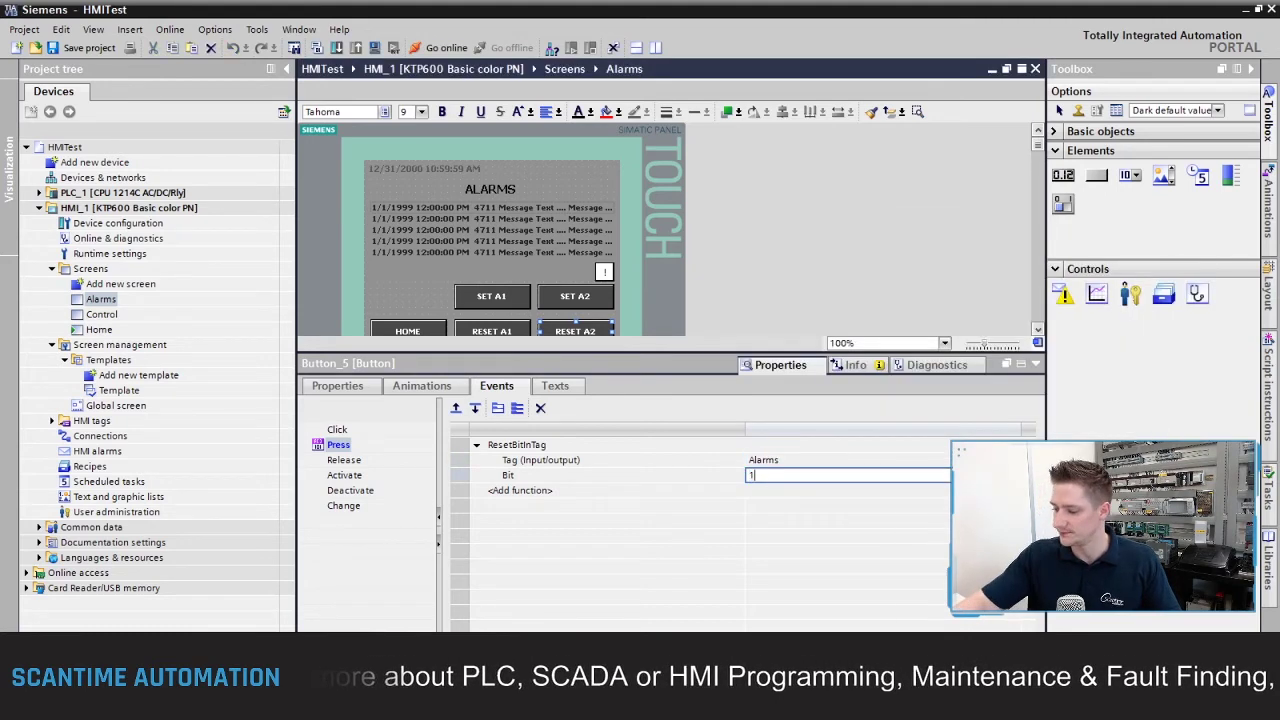
pyautogui.press('Return')
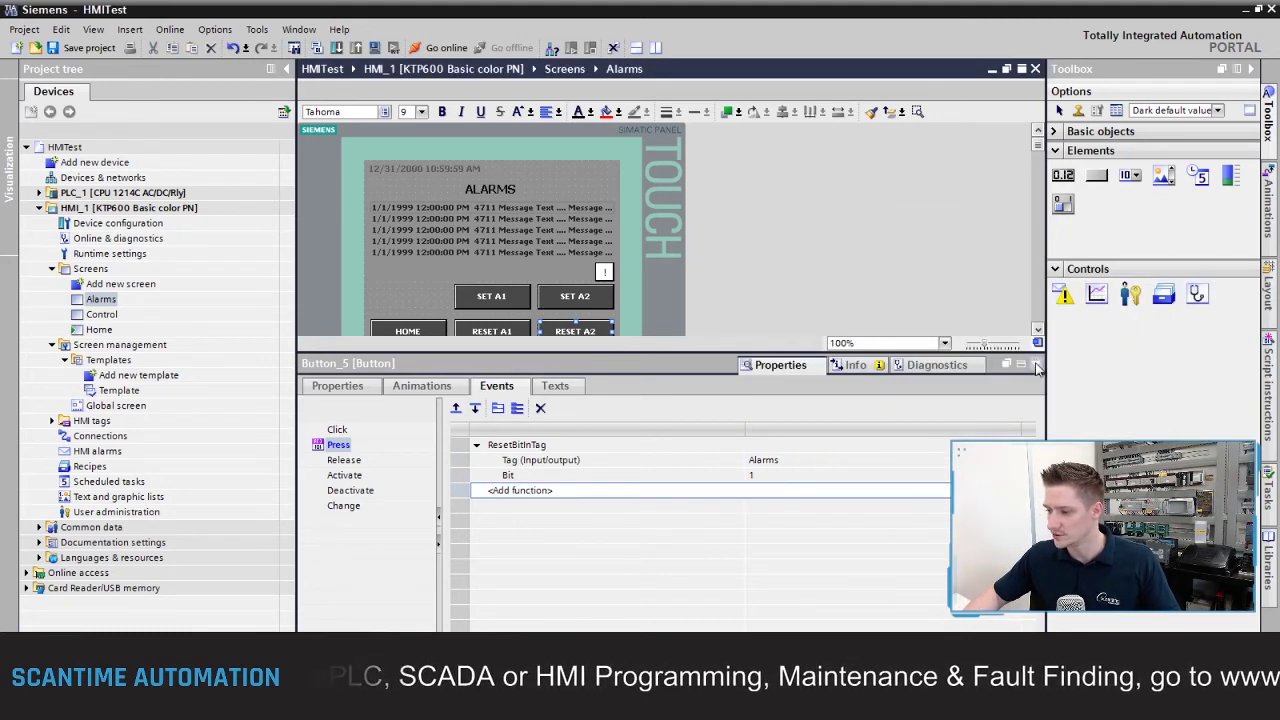
# Compile HMI_1 and start the runtime simulation with the Alarms screen
pyautogui.click(1036, 365)
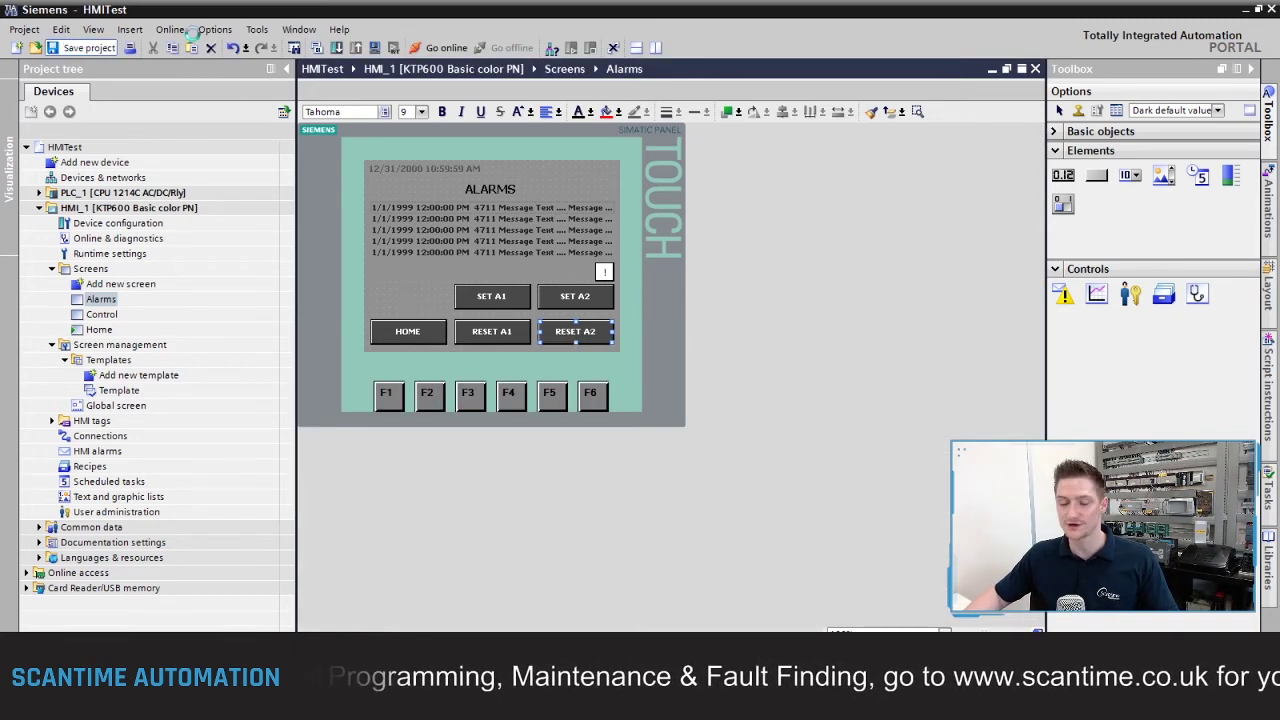
pyautogui.click(377, 50)
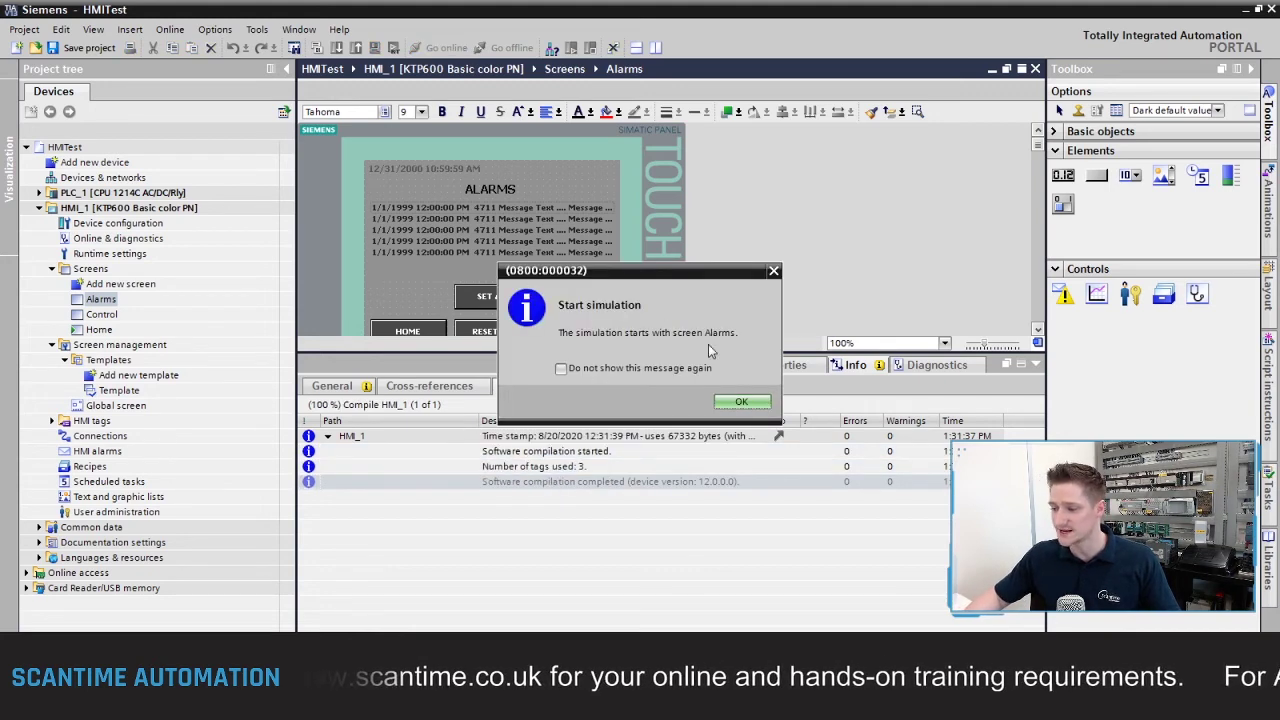
pyautogui.click(742, 404)
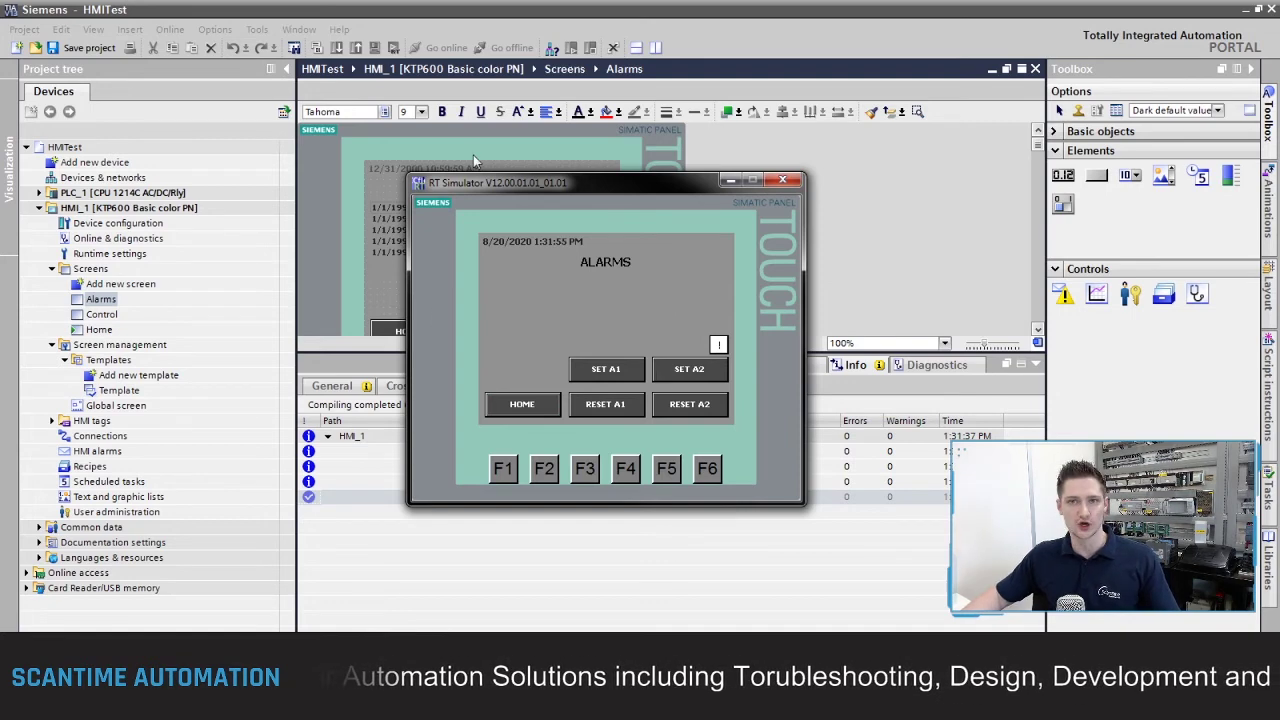
# Trigger the High High and Low Low alarms in the simulator and highlight each alarm entry in turn
pyautogui.click(617, 370)
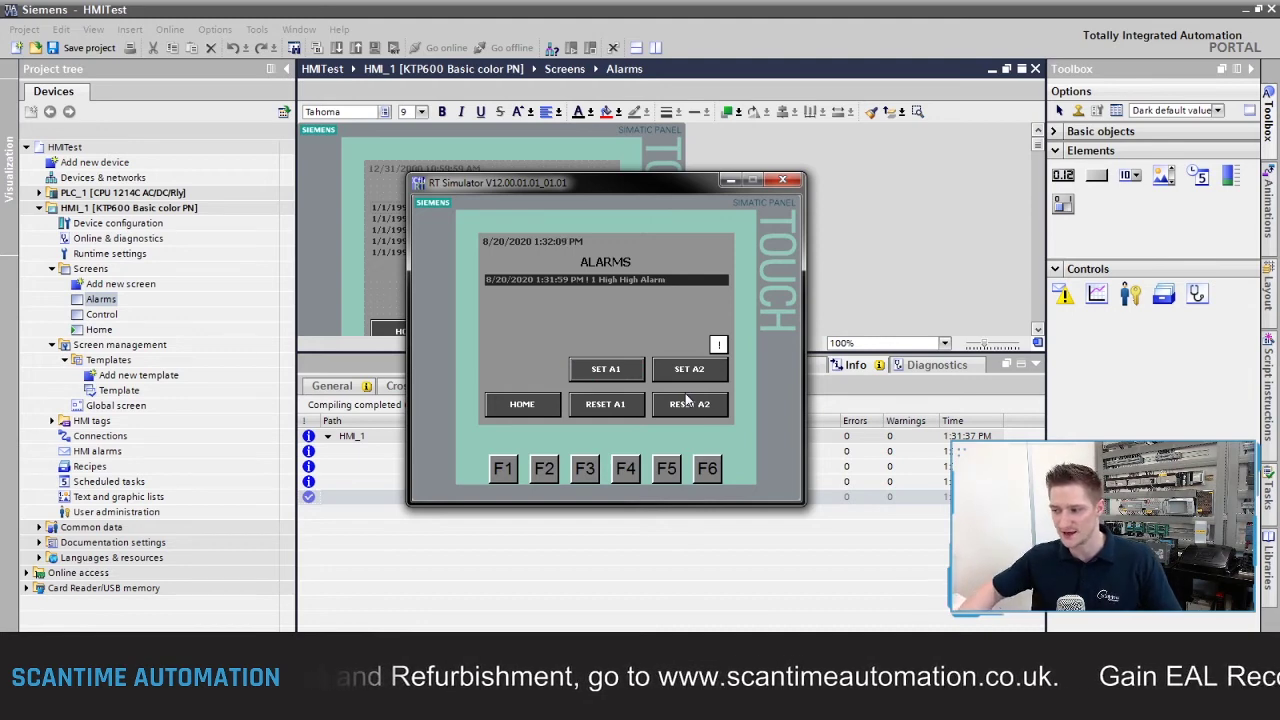
pyautogui.click(688, 370)
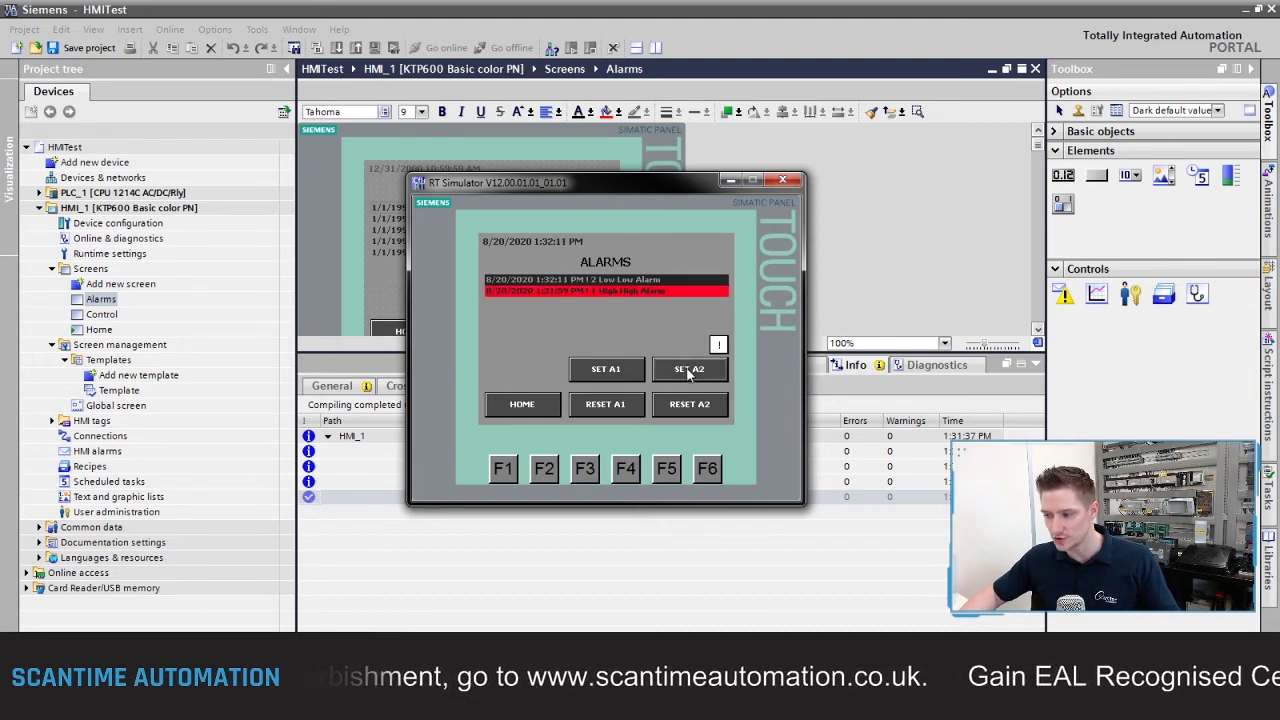
pyautogui.click(619, 282)
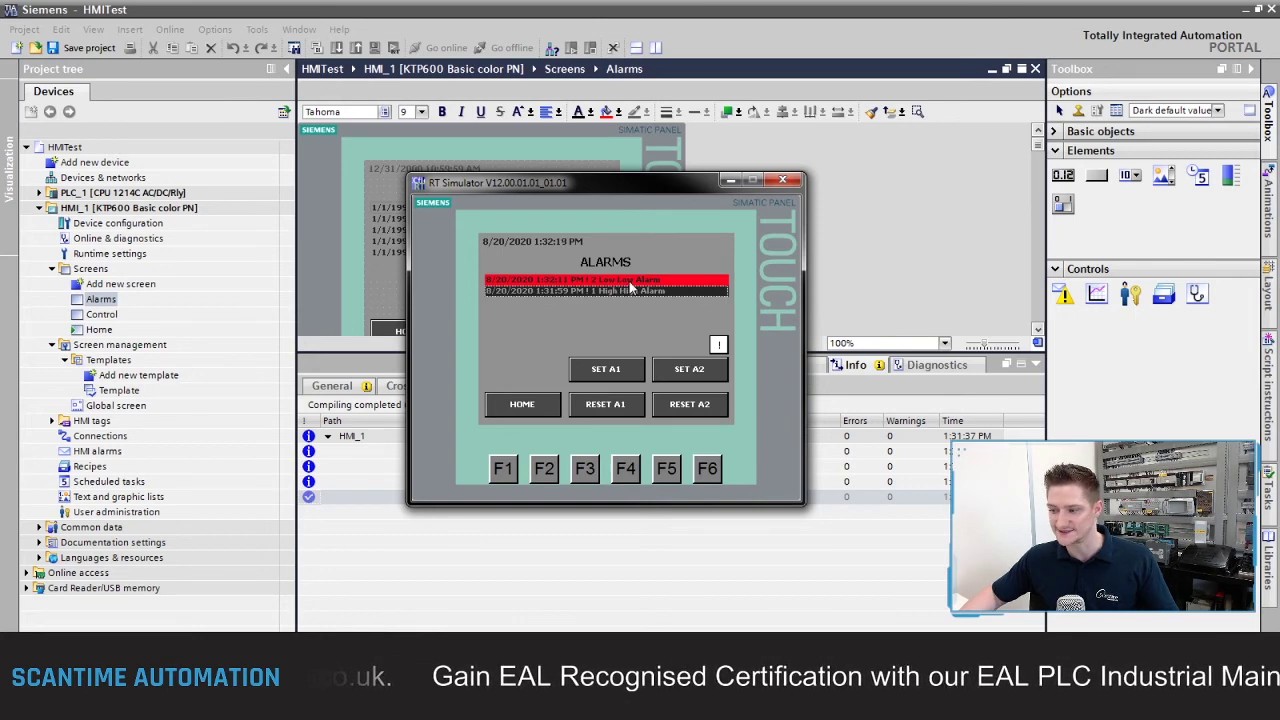
pyautogui.click(631, 291)
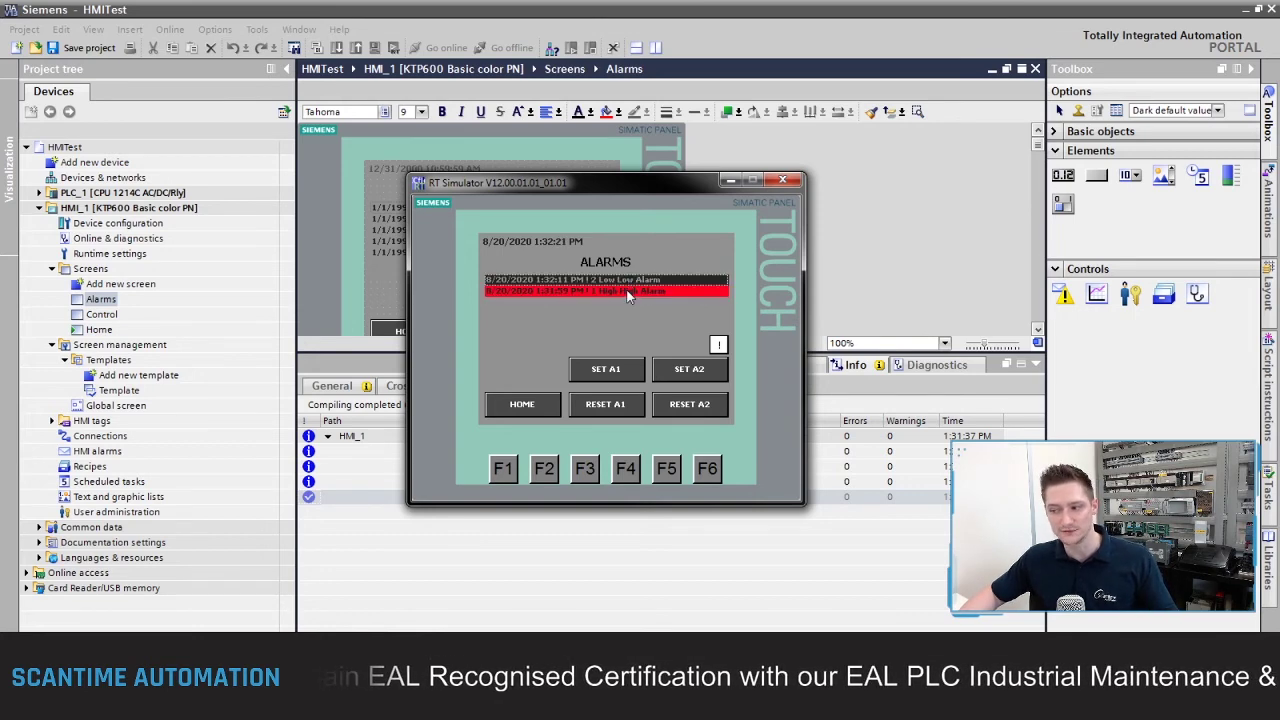
pyautogui.click(626, 282)
pyautogui.click(622, 288)
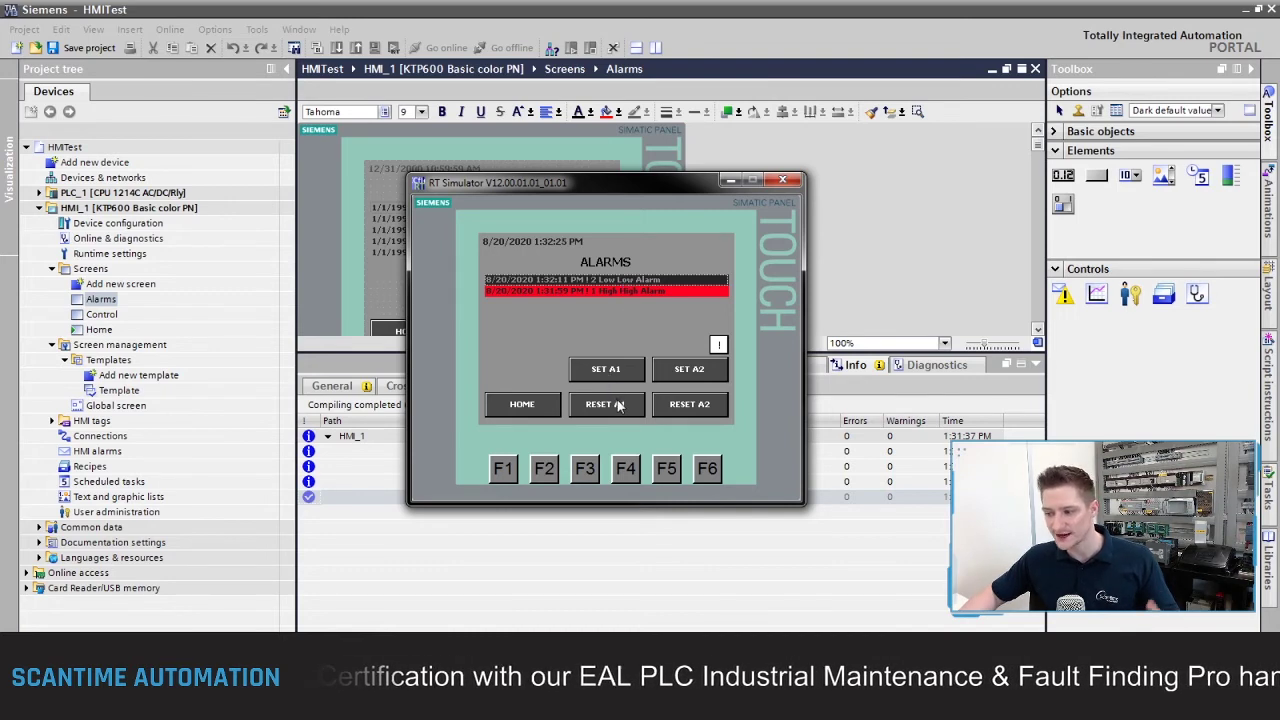
pyautogui.click(620, 291)
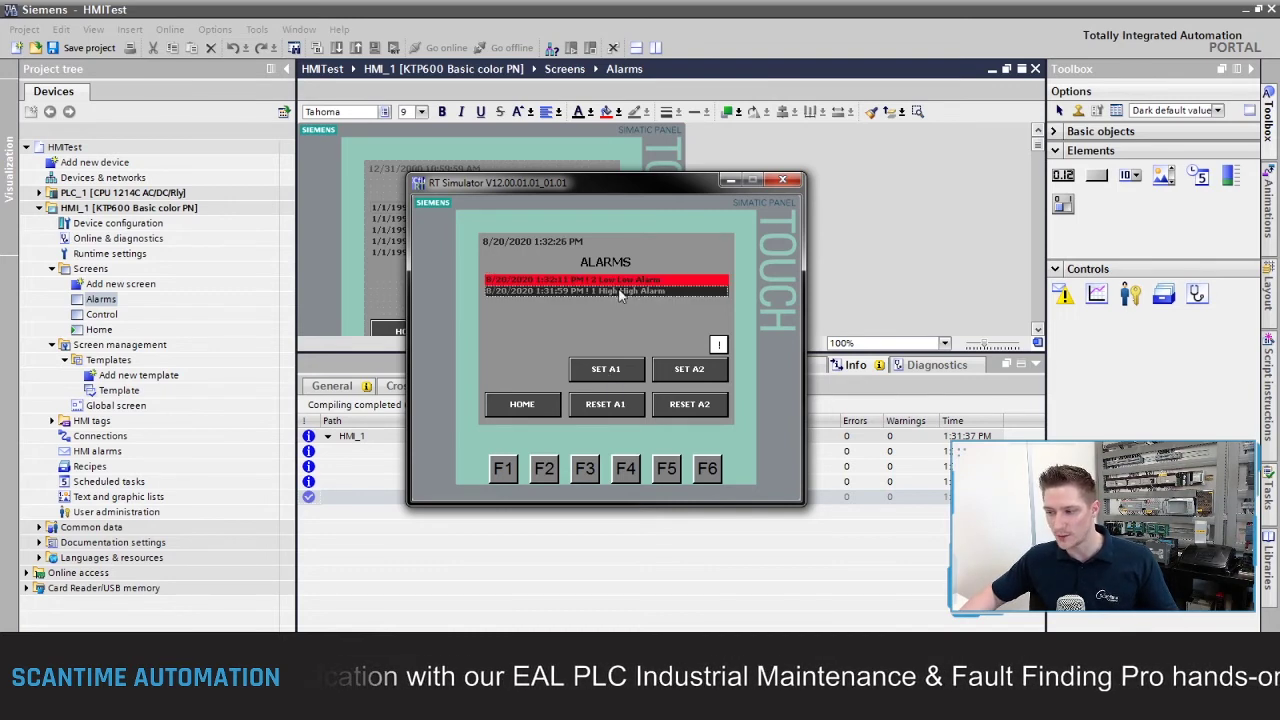
# Reset alarm A1 in the simulator and acknowledge the High High Alarm entry
pyautogui.click(621, 405)
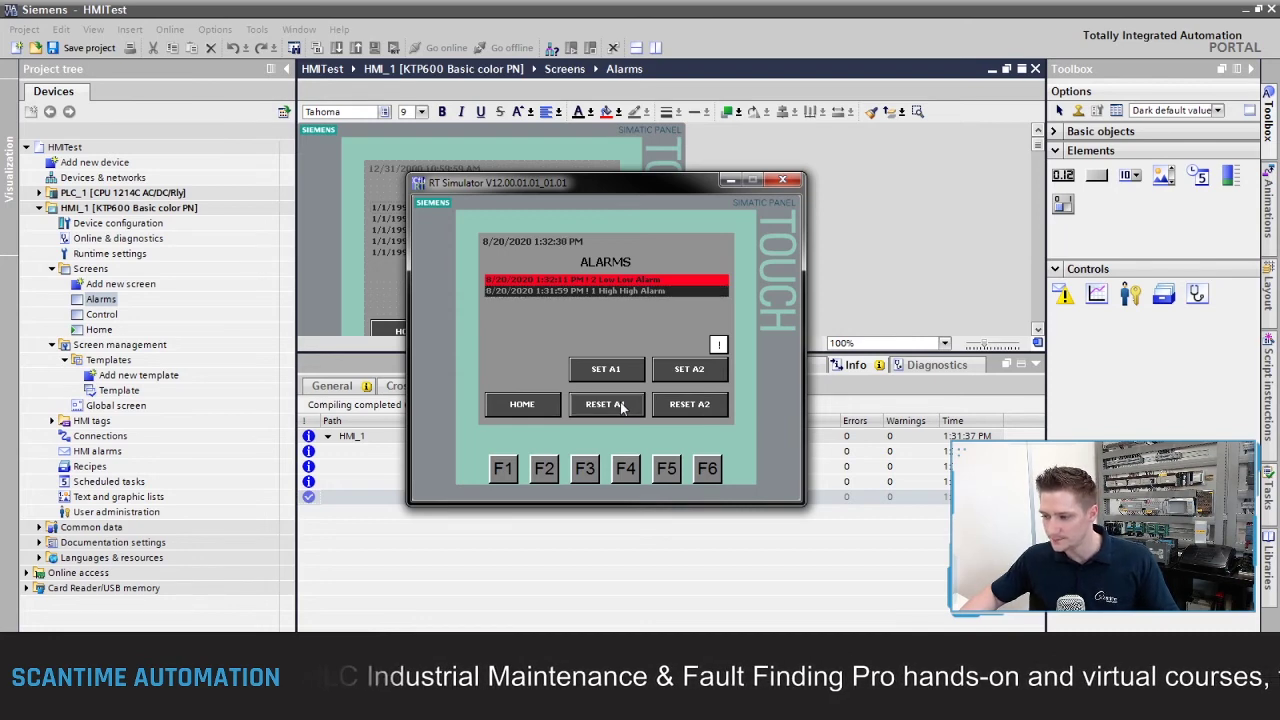
pyautogui.click(652, 285)
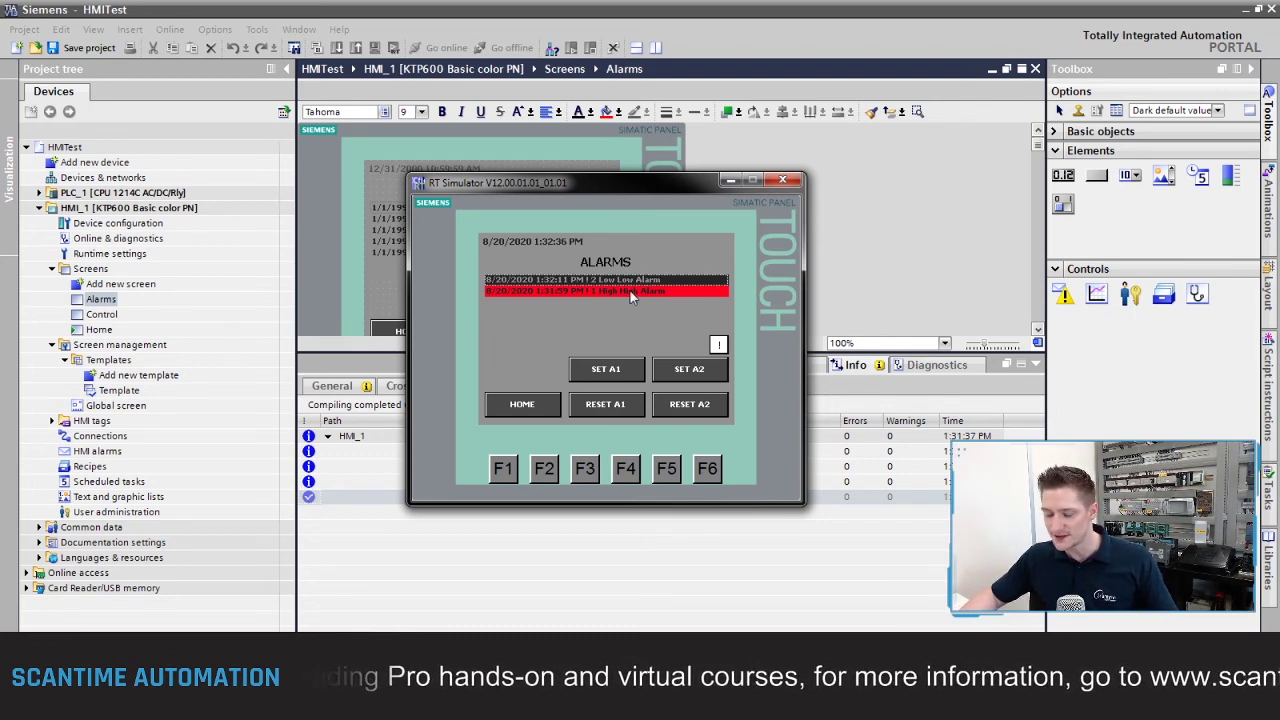
pyautogui.click(631, 291)
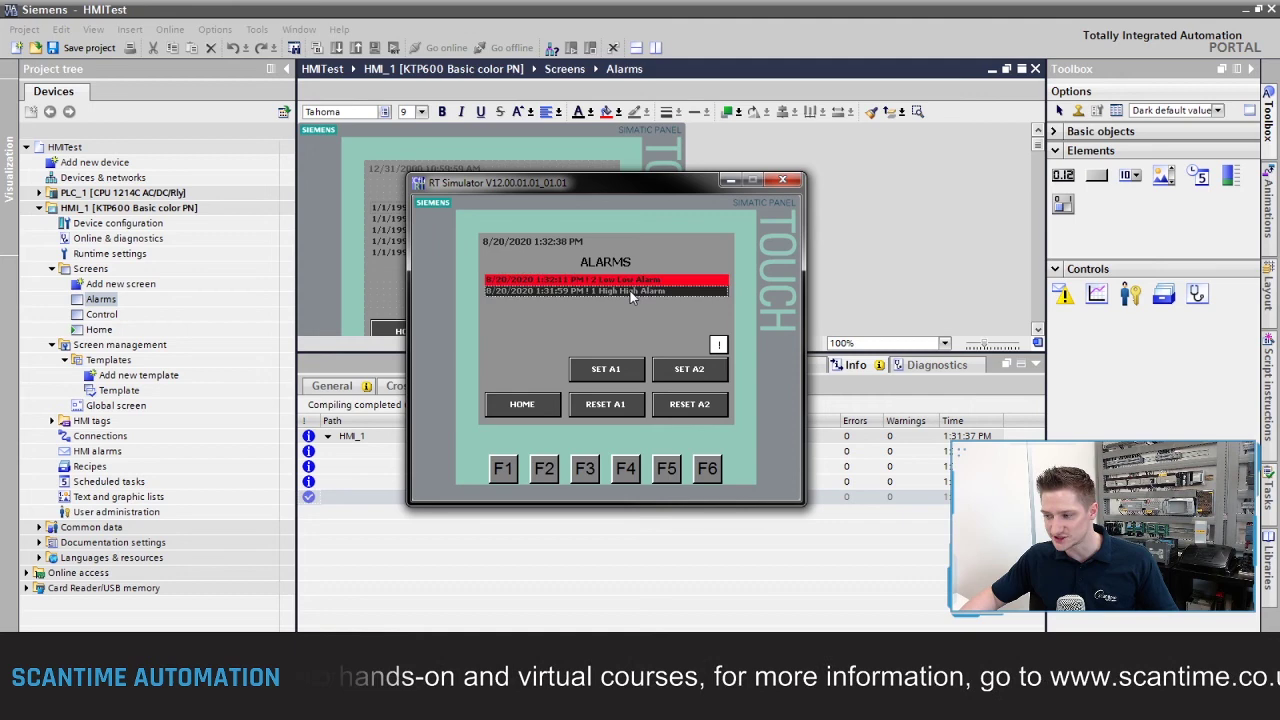
pyautogui.click(718, 345)
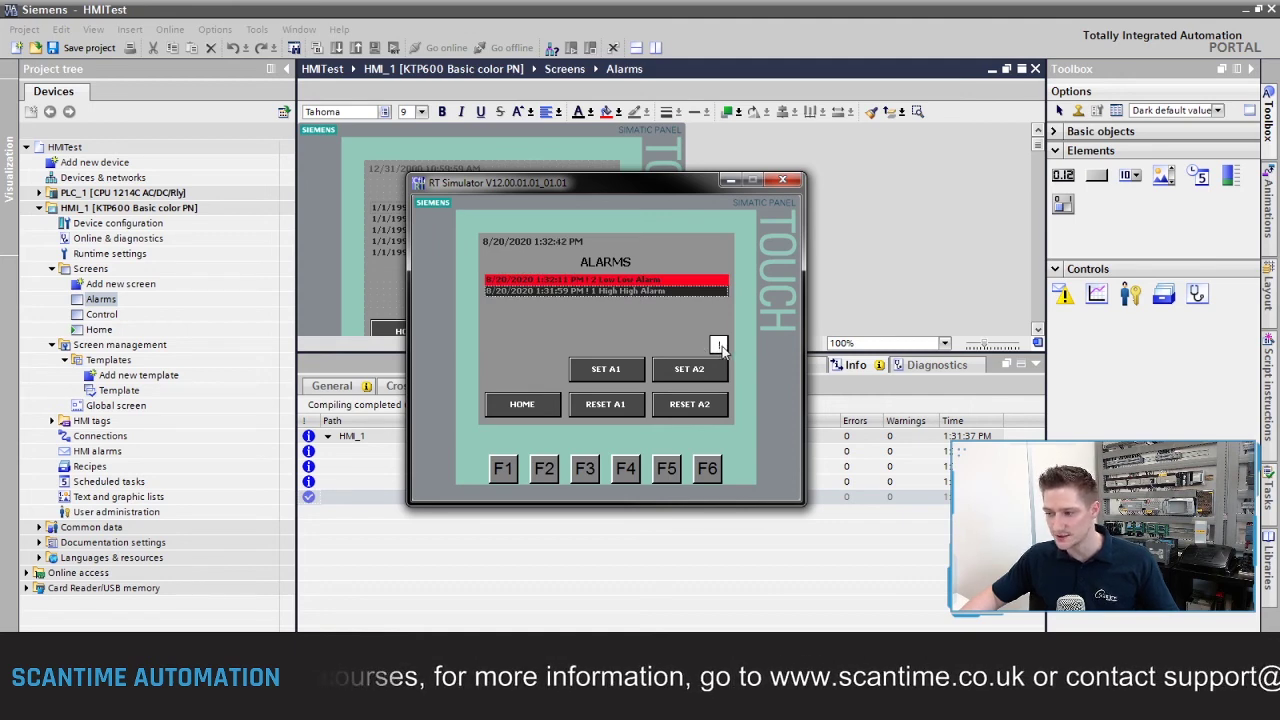
pyautogui.click(718, 345)
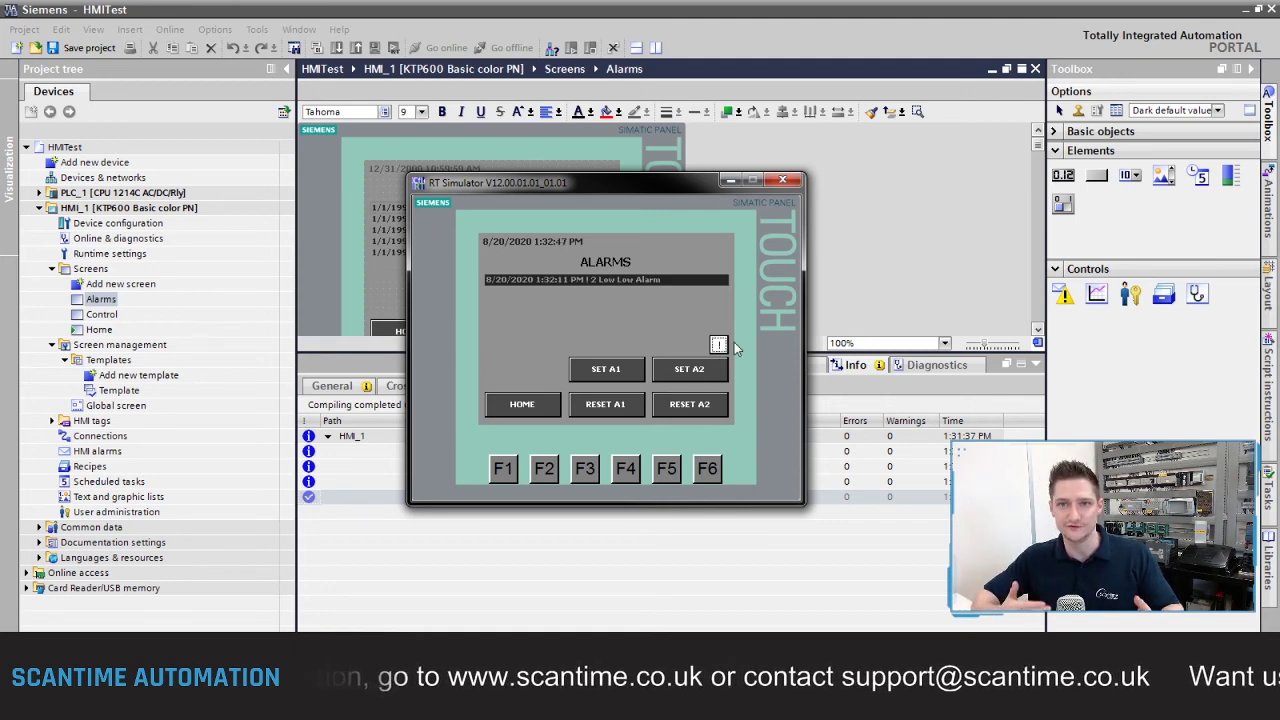
# Reset alarm A2 in the simulator and acknowledge the Low Low Alarm entry
pyautogui.click(625, 283)
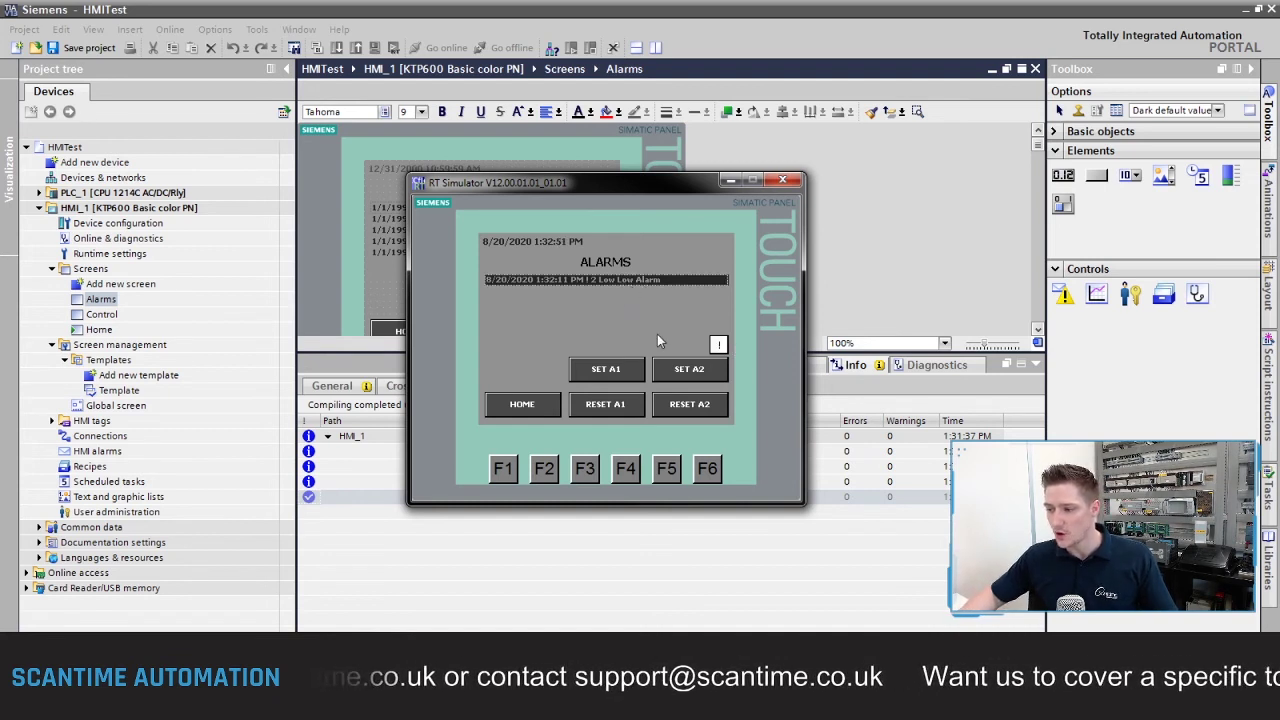
pyautogui.click(692, 405)
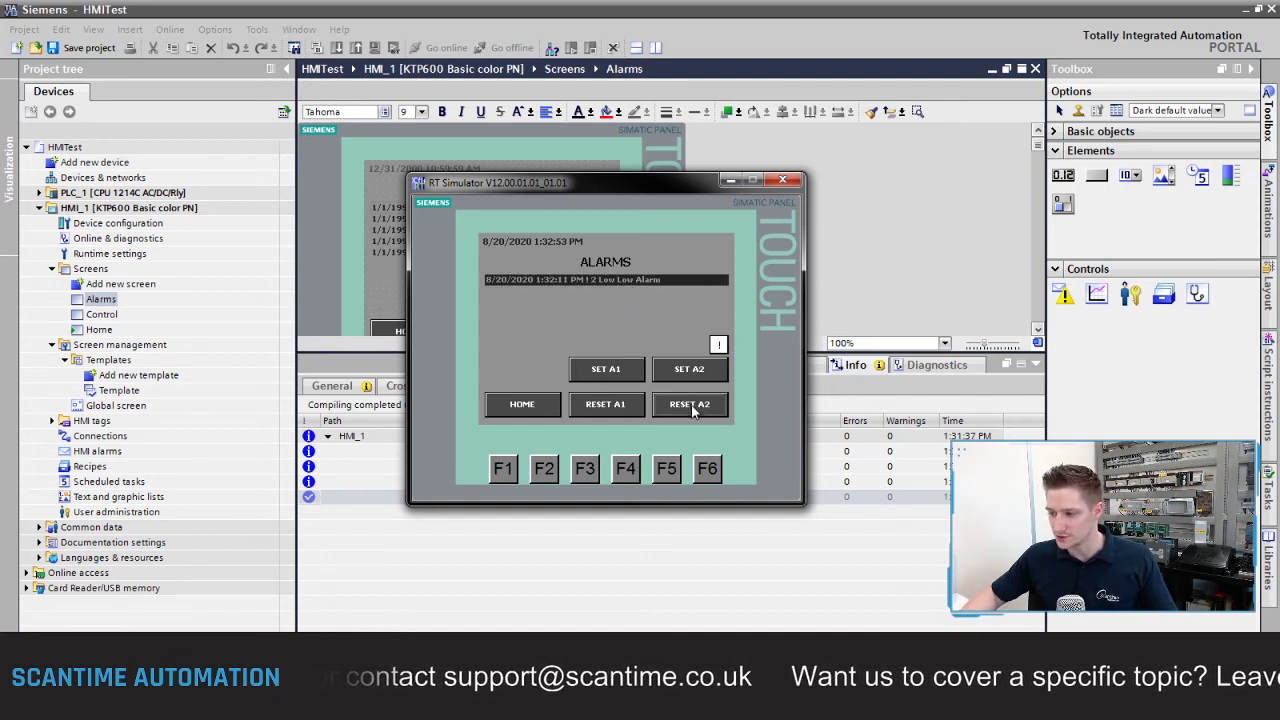
pyautogui.click(720, 344)
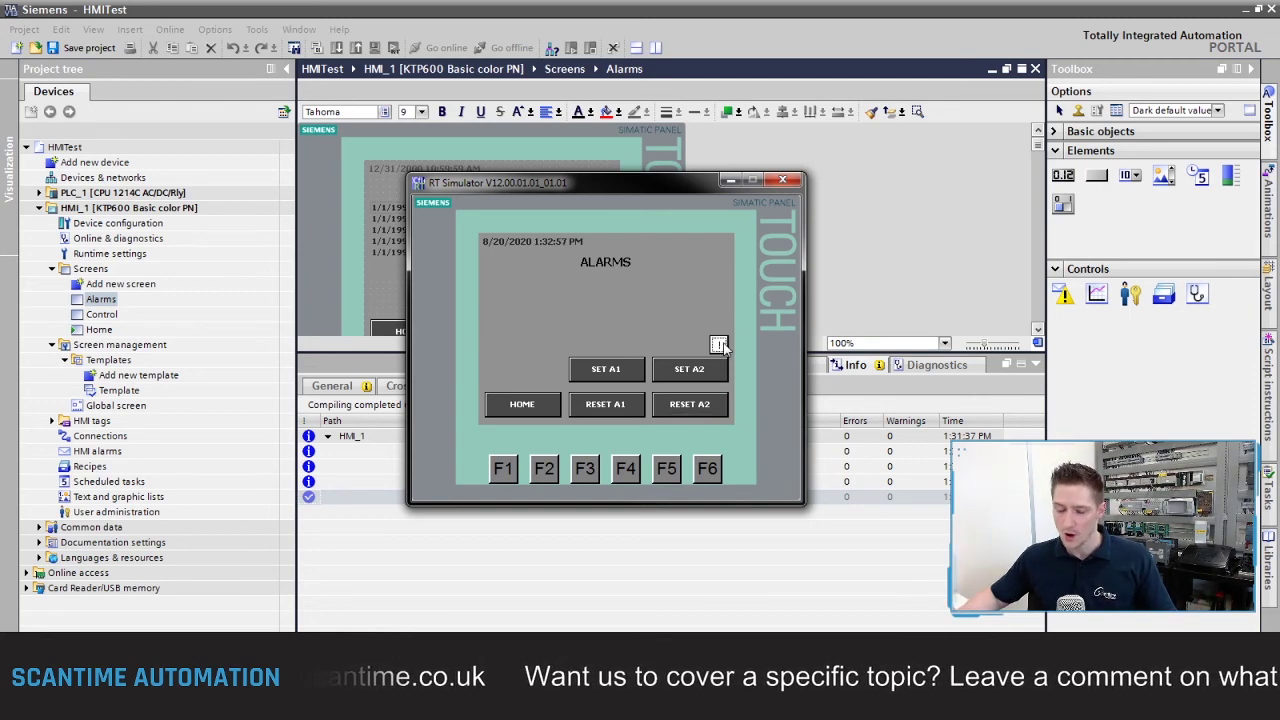
# Trigger alarms A1 and A2 again in the simulator and acknowledge both while their bits are still set
pyautogui.click(636, 368)
pyautogui.click(671, 372)
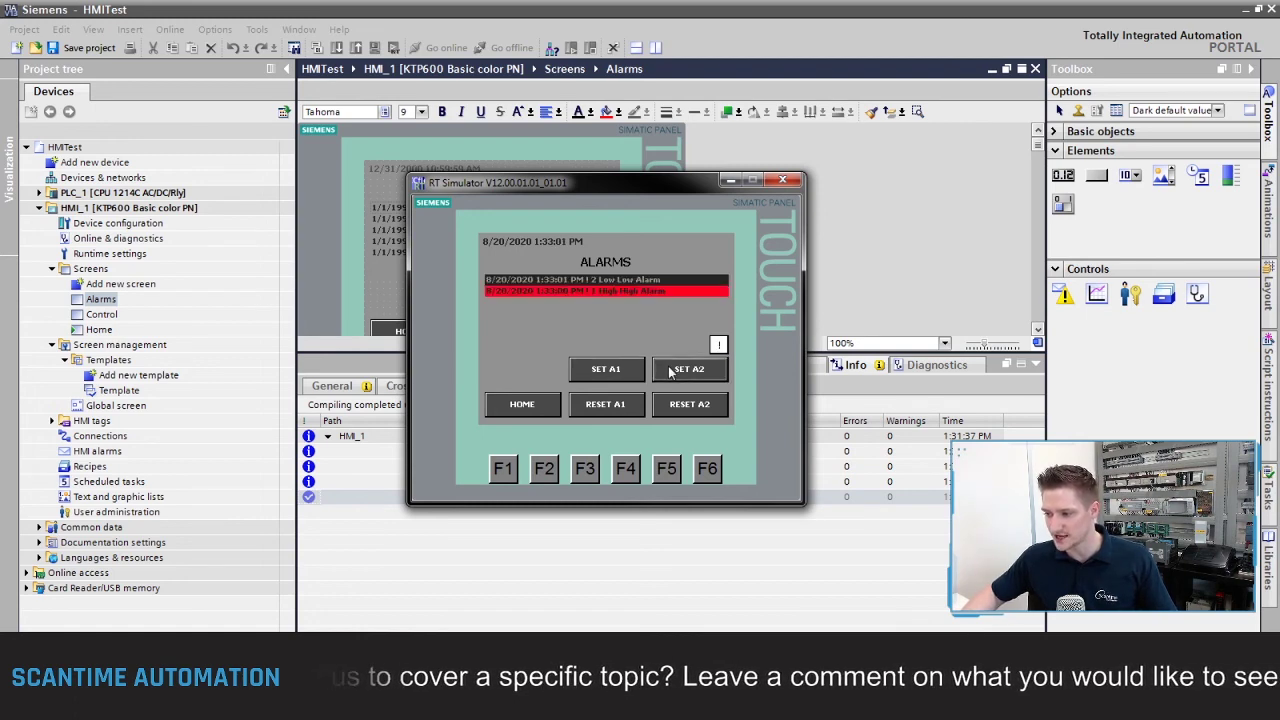
pyautogui.click(719, 346)
pyautogui.click(670, 290)
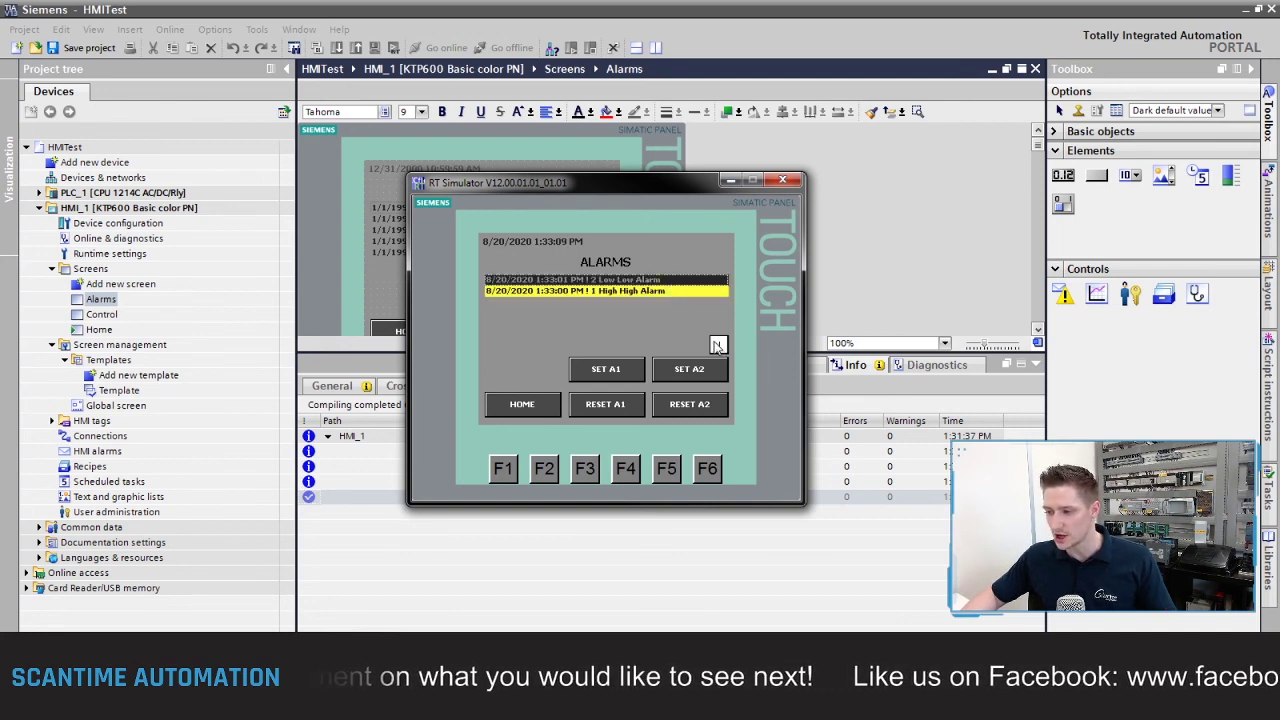
pyautogui.click(716, 345)
pyautogui.click(669, 291)
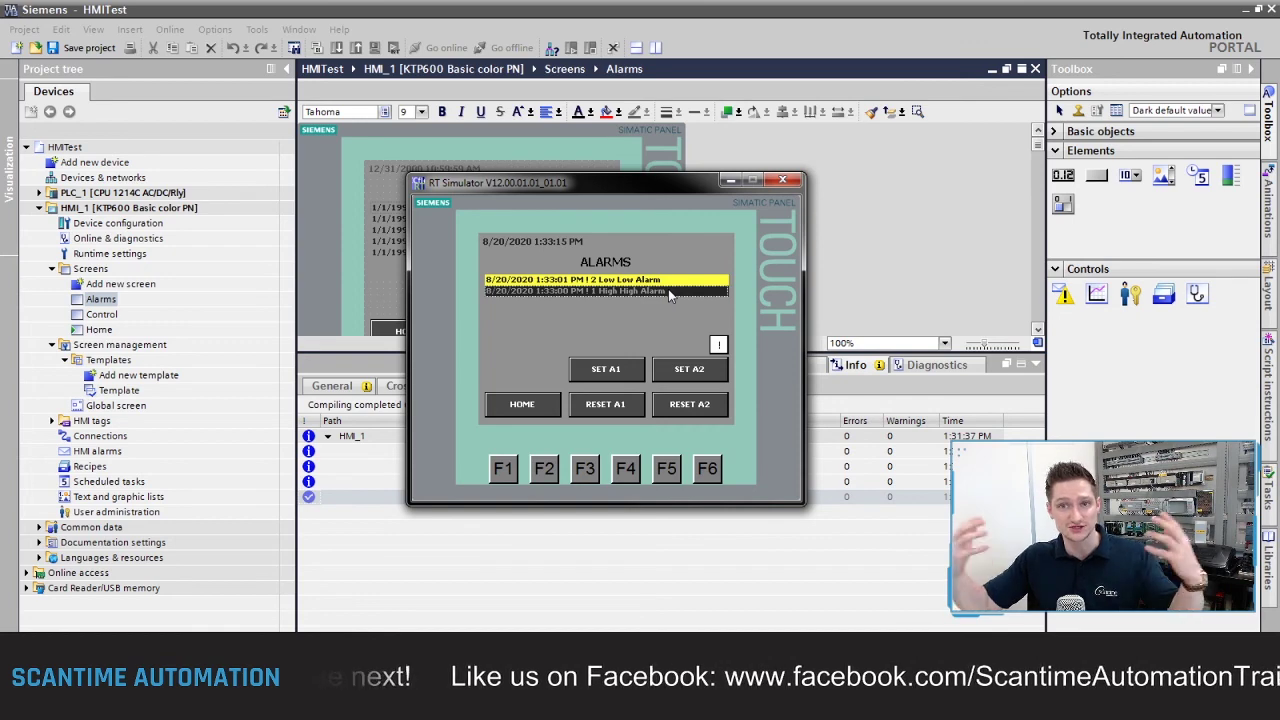
# Reset the acknowledged alarms A1 and A2 in the simulator
pyautogui.click(627, 410)
pyautogui.click(694, 410)
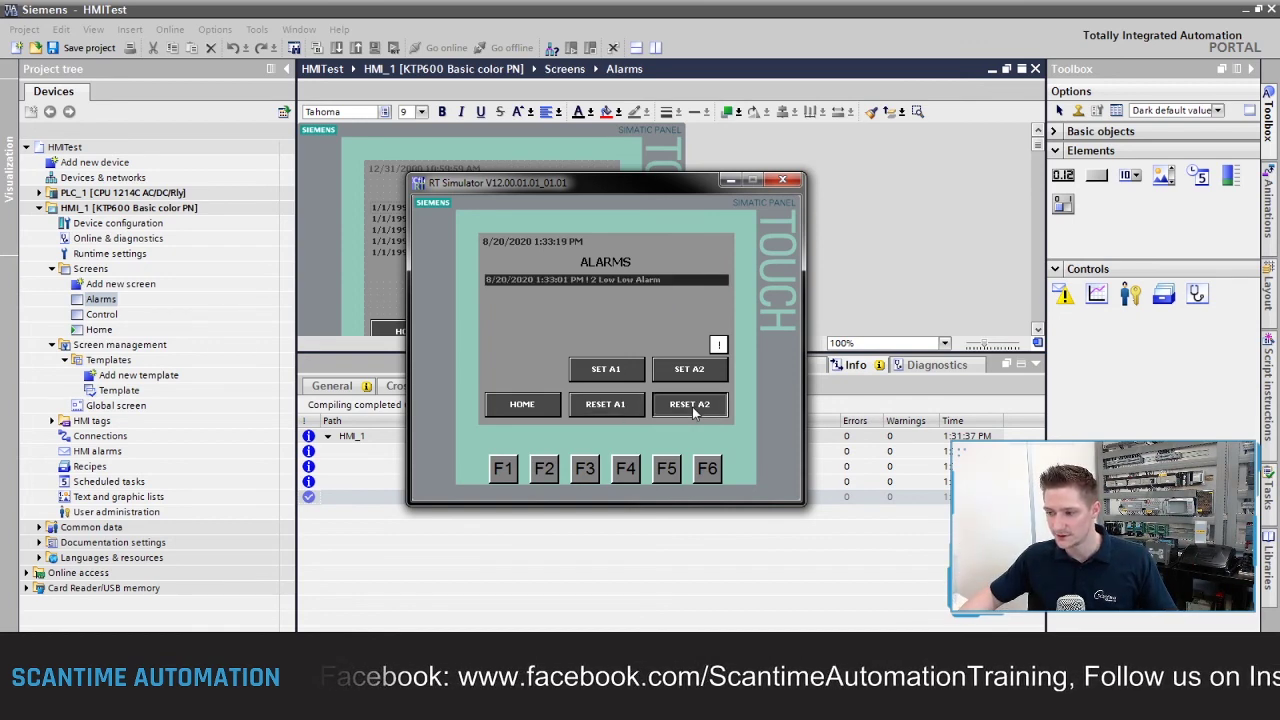